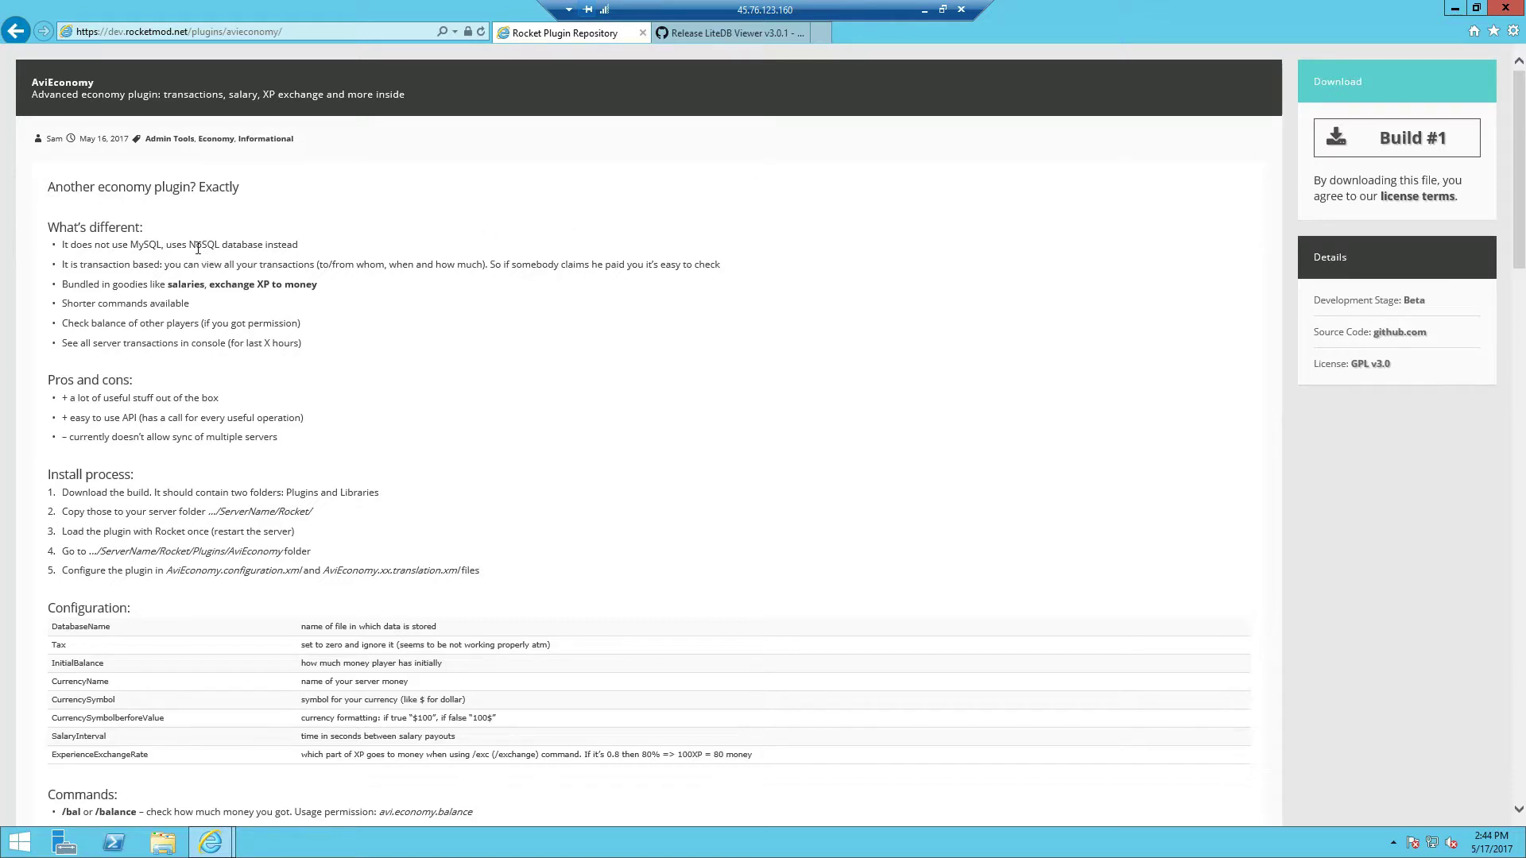
Download the AviEconomy plugin's Build #1 and open the AviEconomy_1.zip archive, clearing the browser from view.
drag(188, 246, 221, 242)
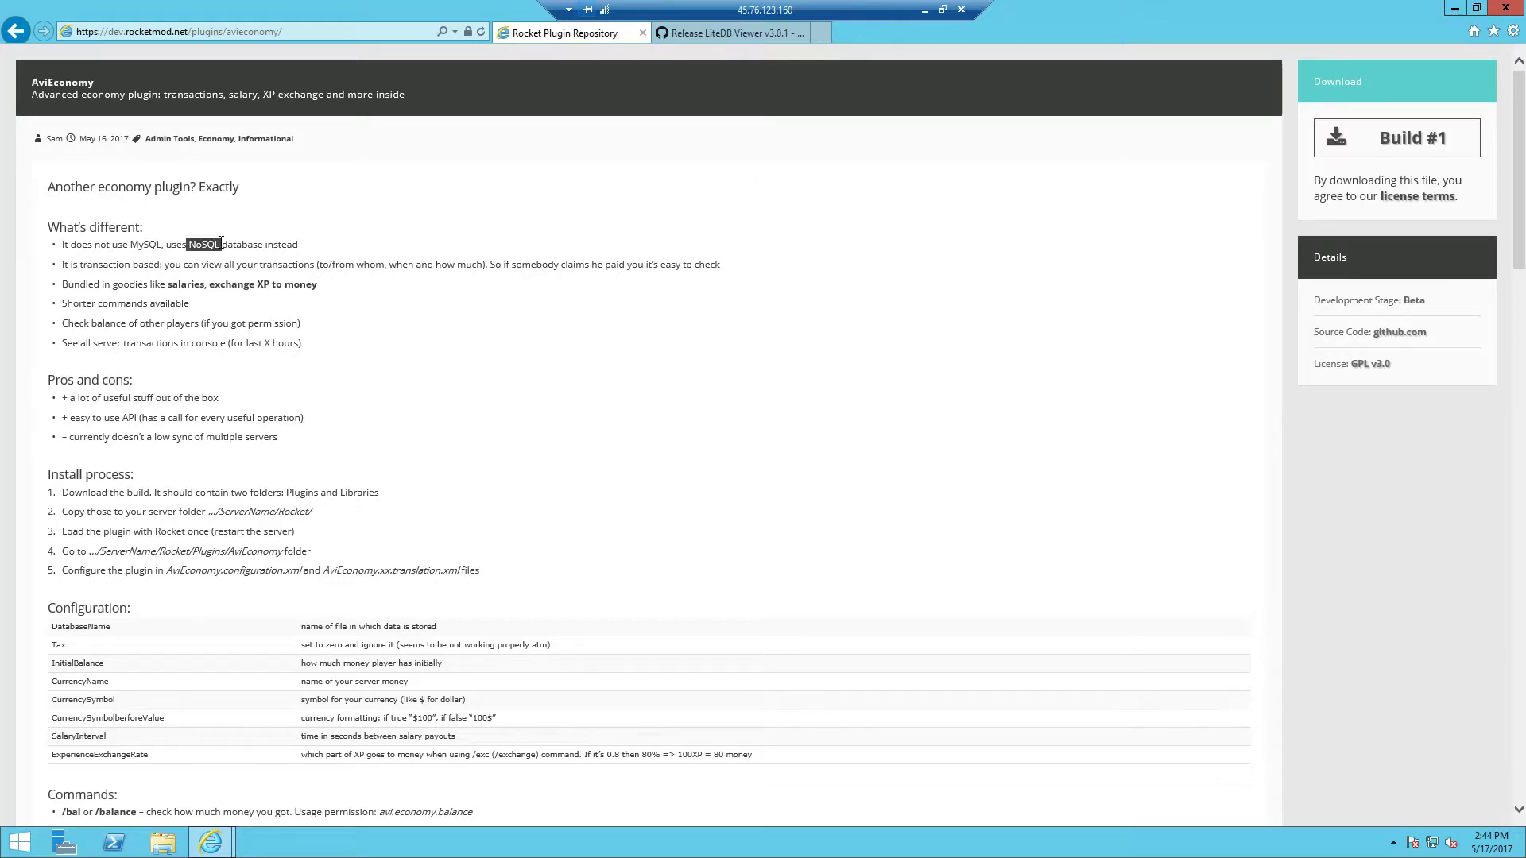
click(483, 241)
click(1392, 144)
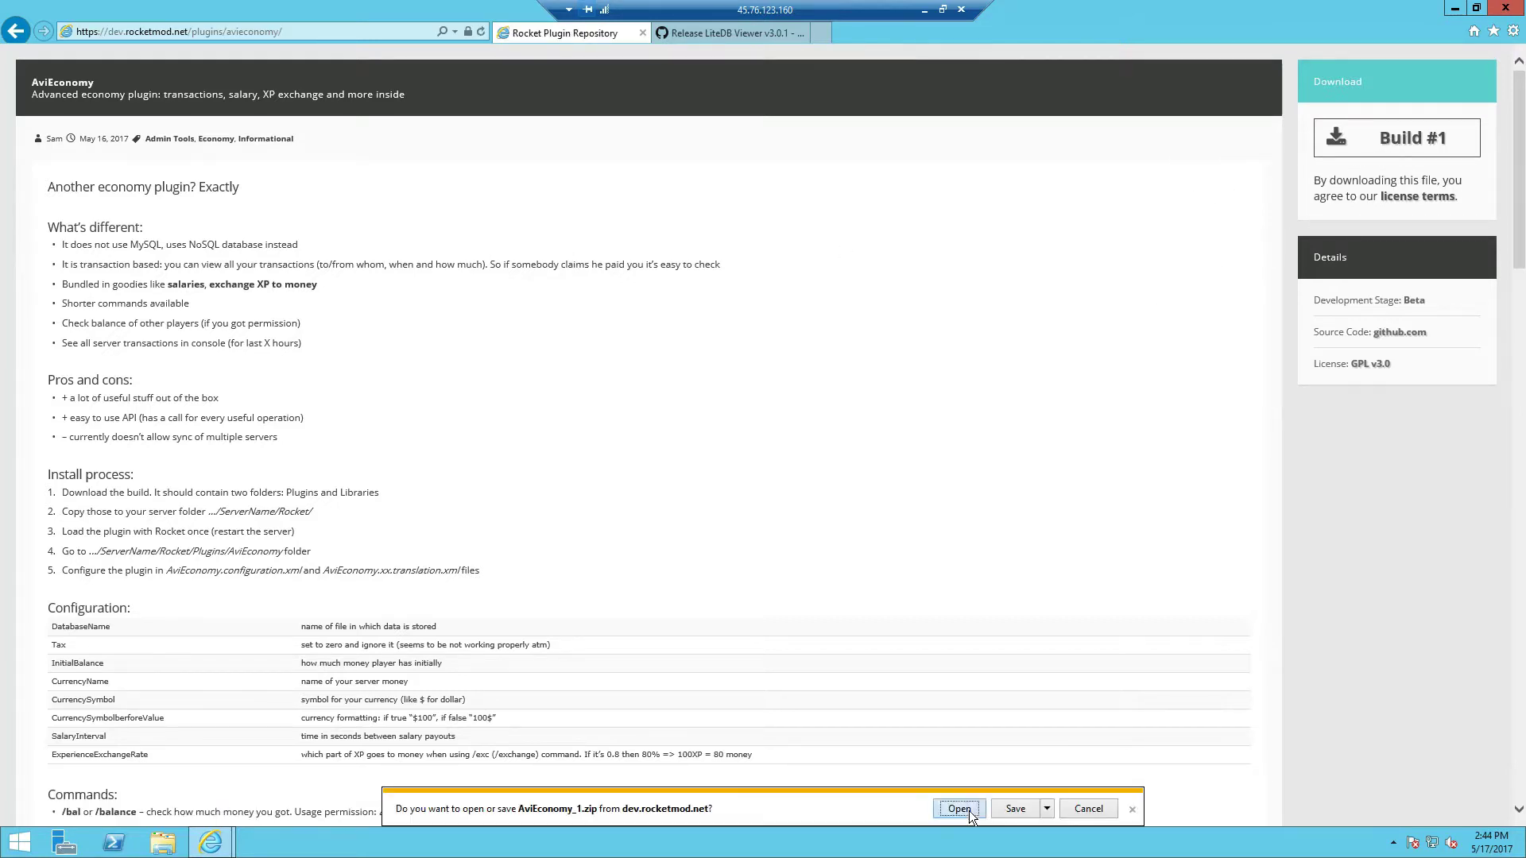
click(970, 811)
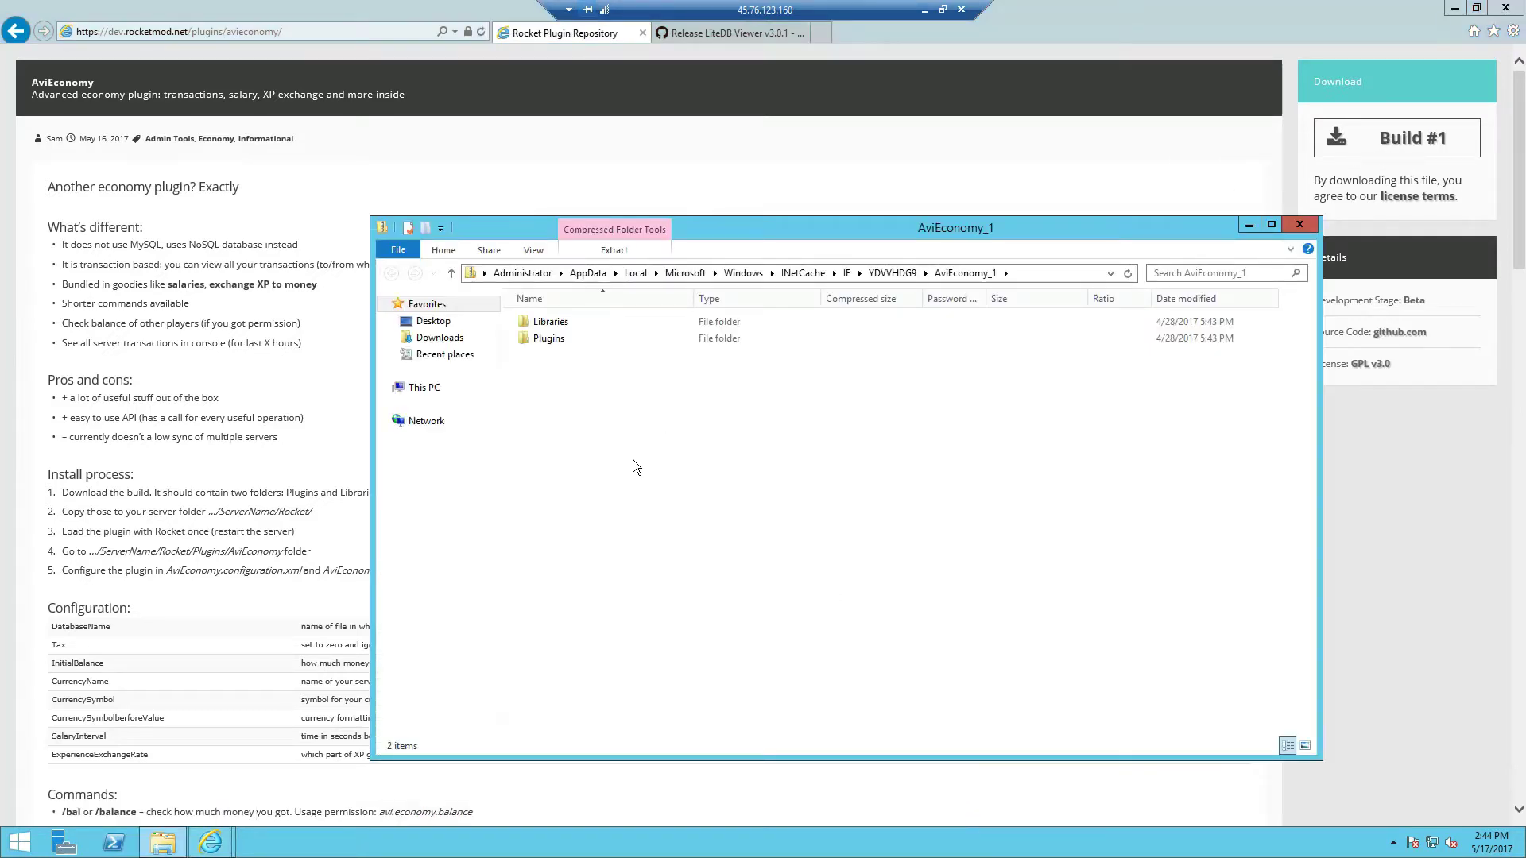
click(1455, 8)
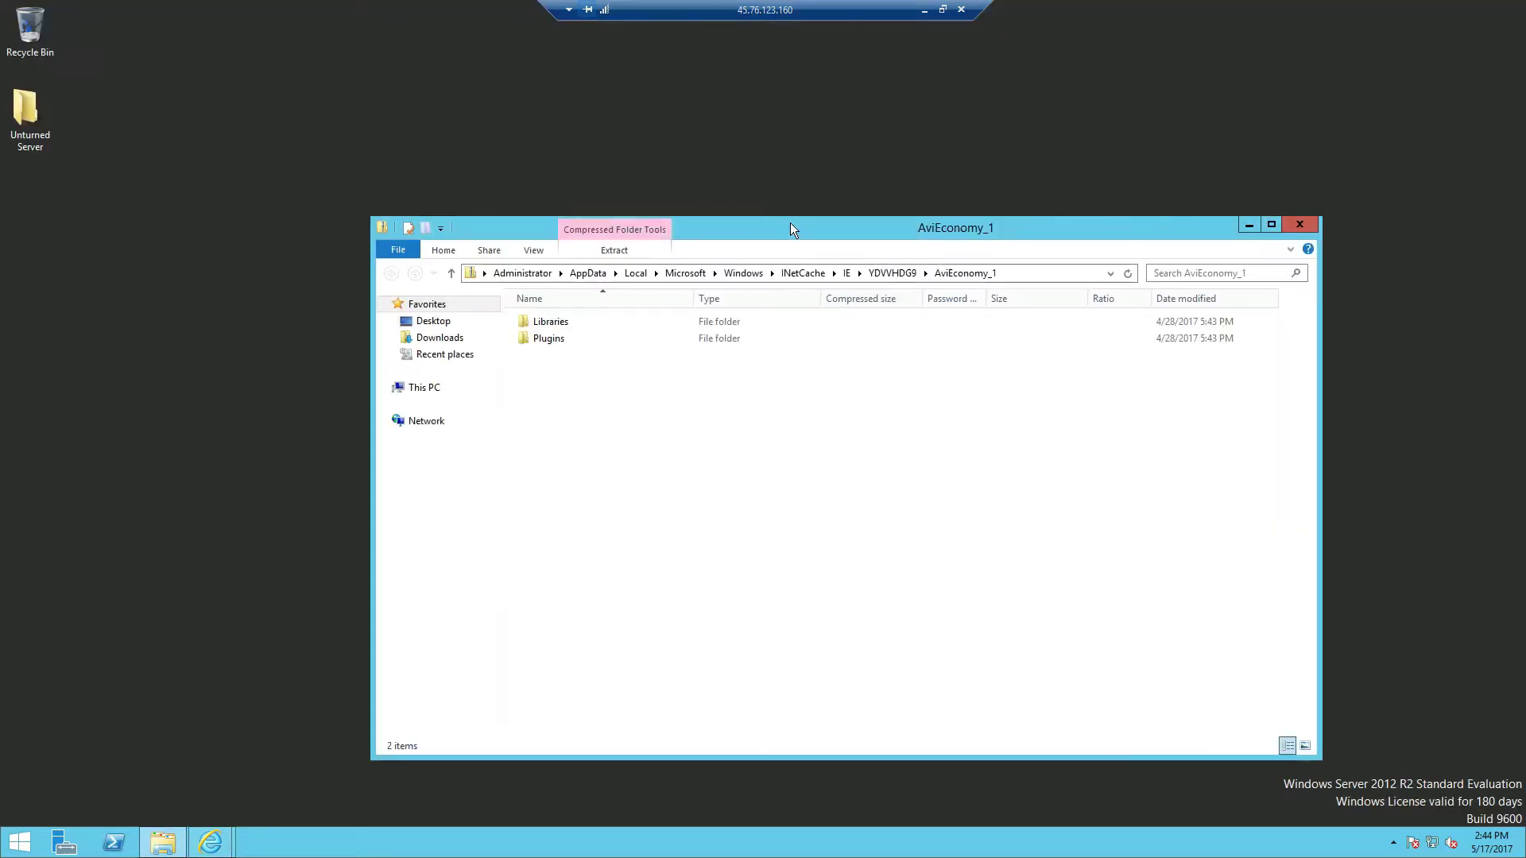
Open the server's Rocket folder at Unturned Server > unturned > Servers > server1 alongside the plugin archive.
drag(790, 225, 965, 187)
drag(749, 422, 282, 286)
double_click(28, 115)
double_click(294, 418)
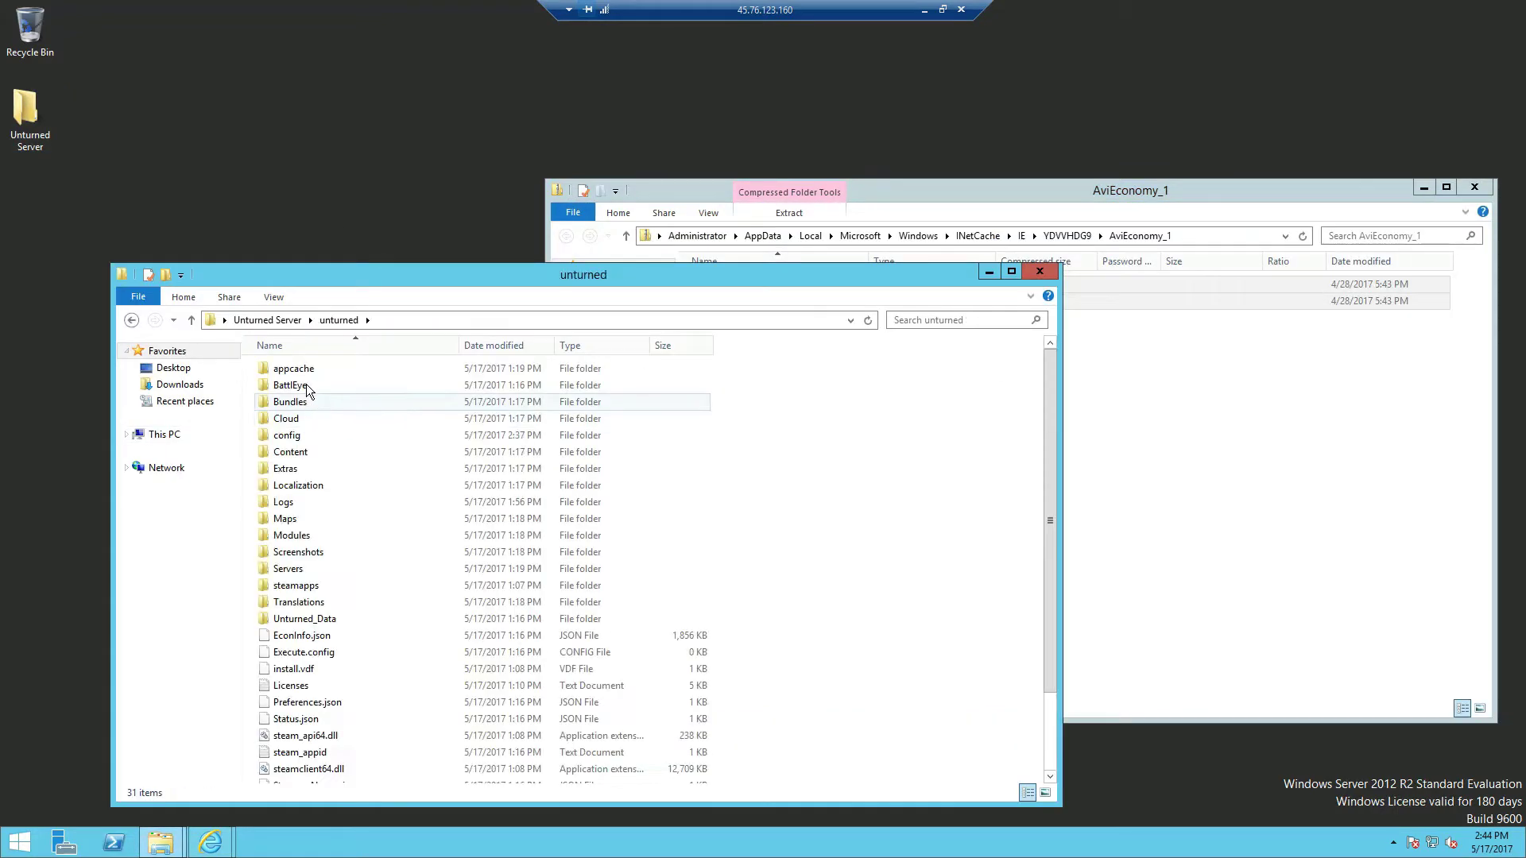
double_click(302, 569)
click(309, 375)
double_click(307, 375)
double_click(299, 433)
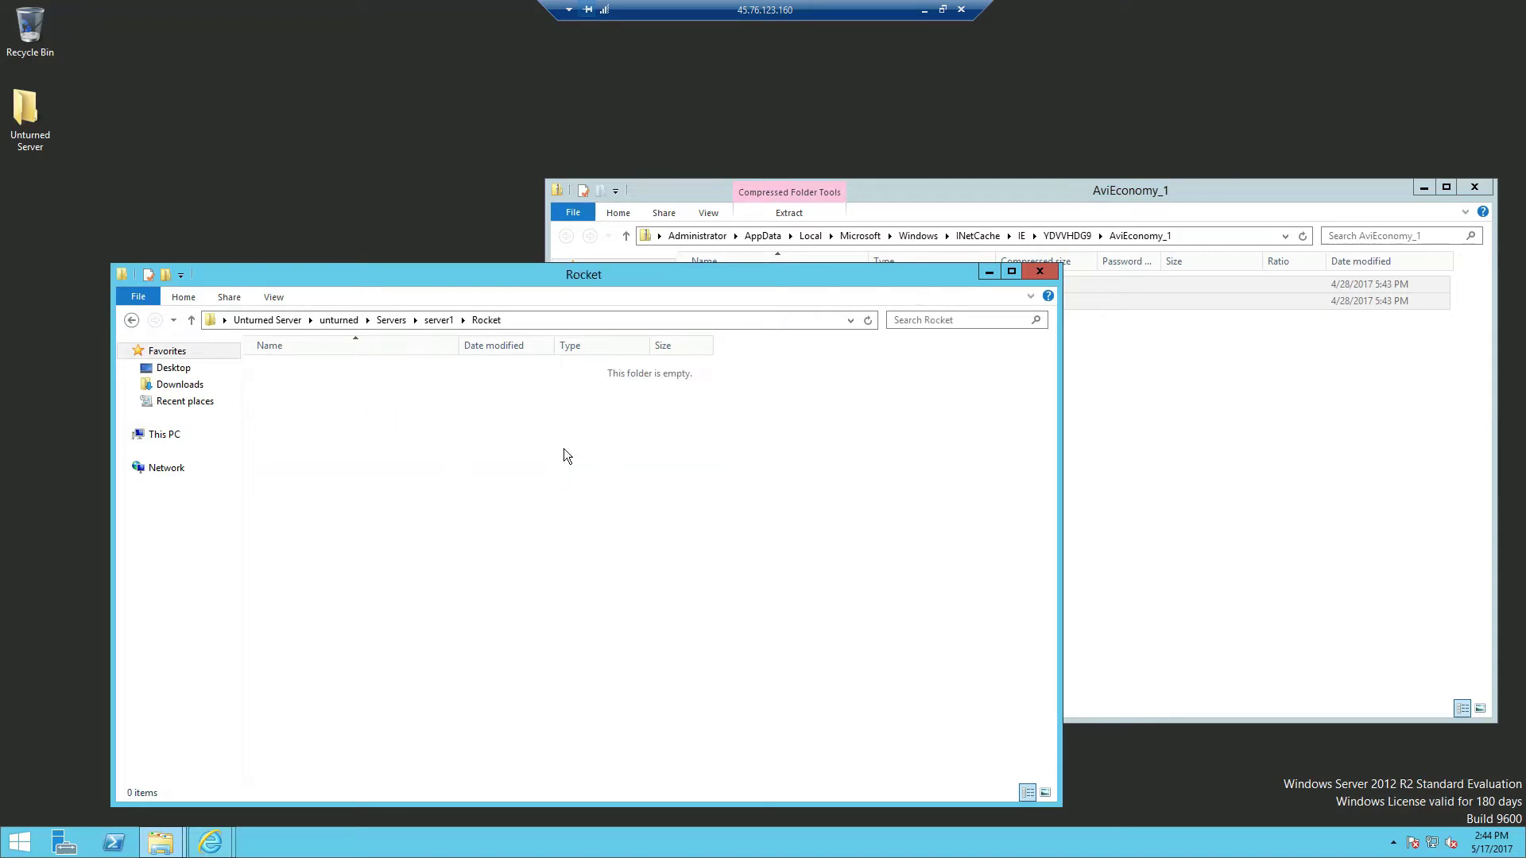
Copy AviEconomy.dll from the archive's Plugins folder into the server's Rocket Plugins folder and check that folder.
click(1100, 472)
double_click(717, 307)
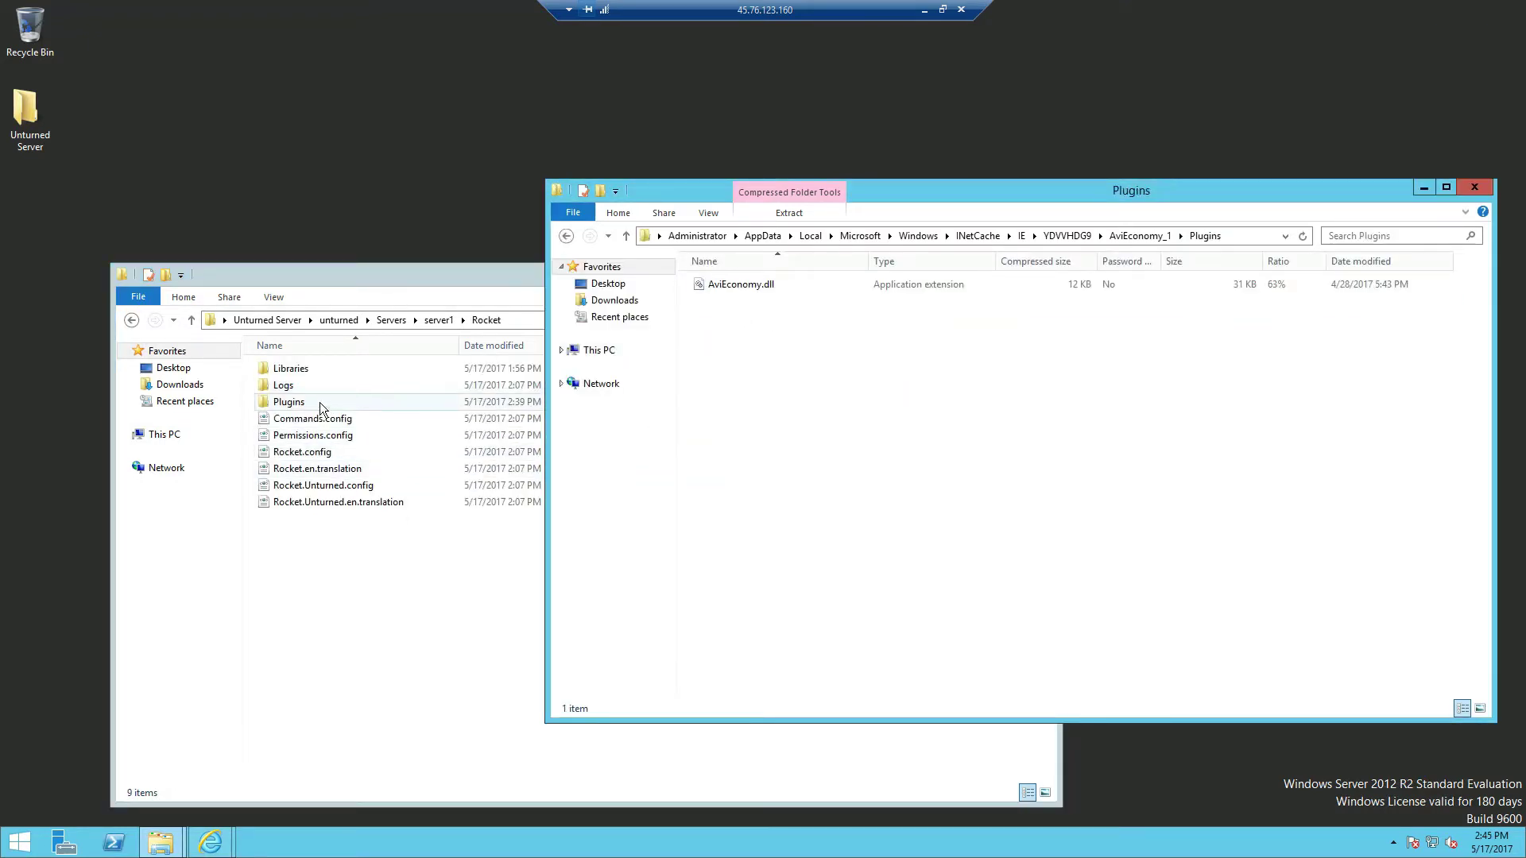
drag(739, 286, 309, 403)
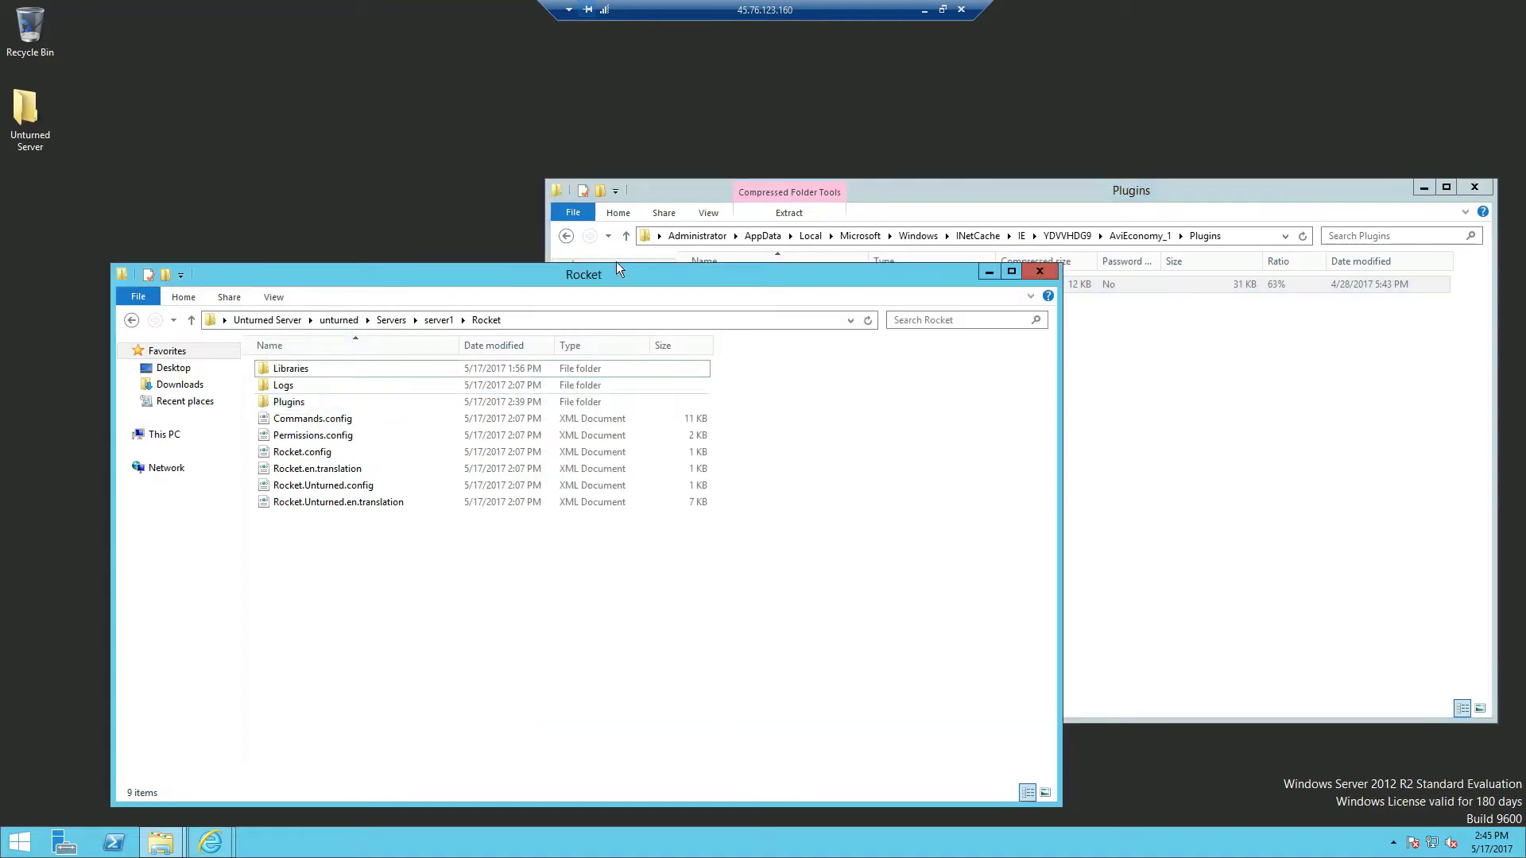
double_click(354, 404)
click(132, 320)
Copy AviCommon.dll and LiteDB.dll from the archive's Libraries folder into the server's Rocket Libraries folder and close the archive.
click(1151, 426)
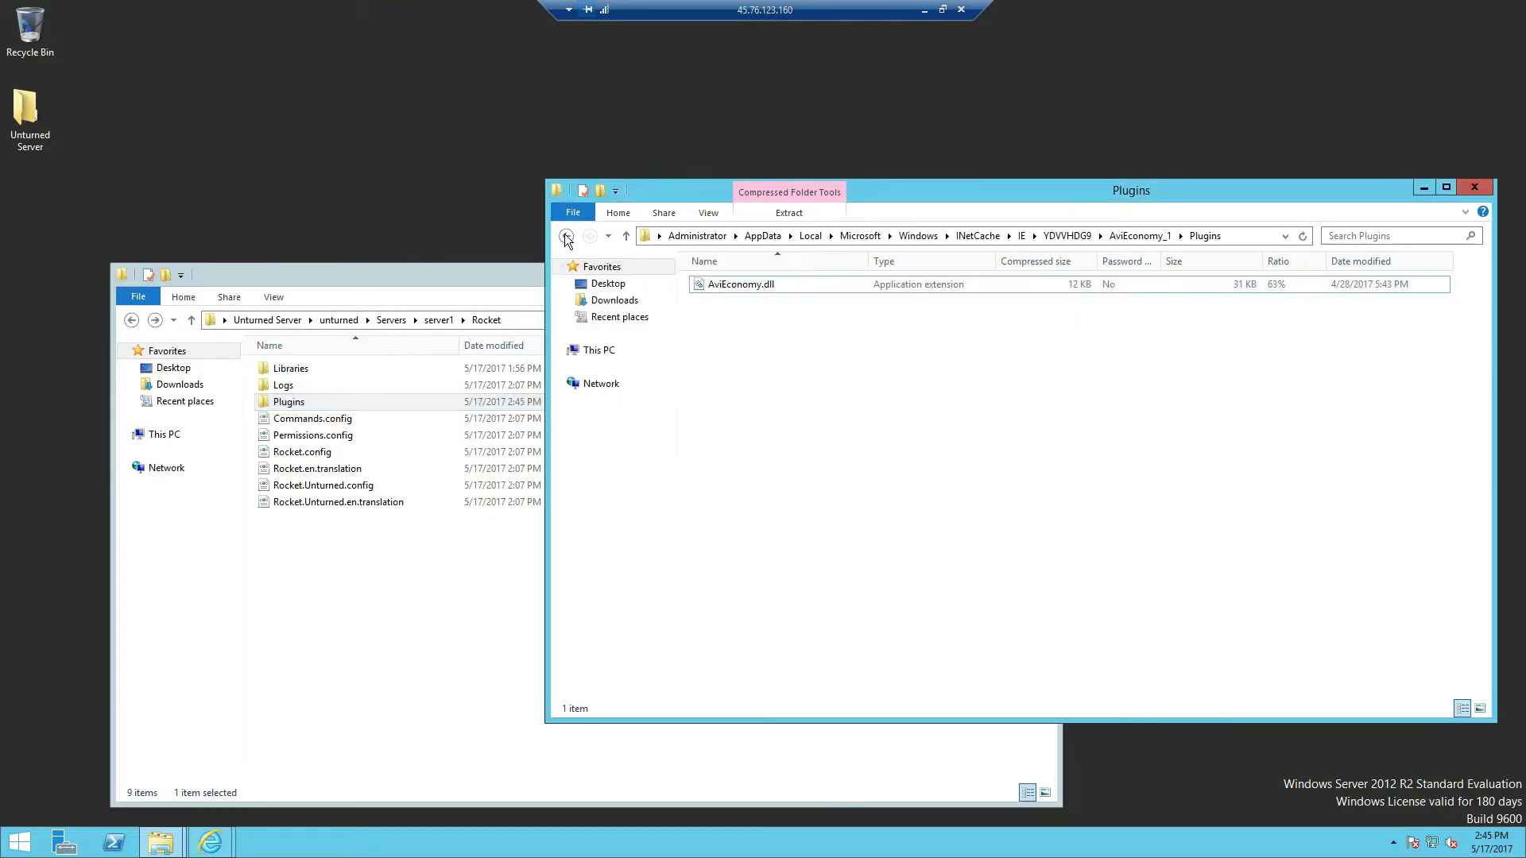
click(566, 236)
double_click(774, 285)
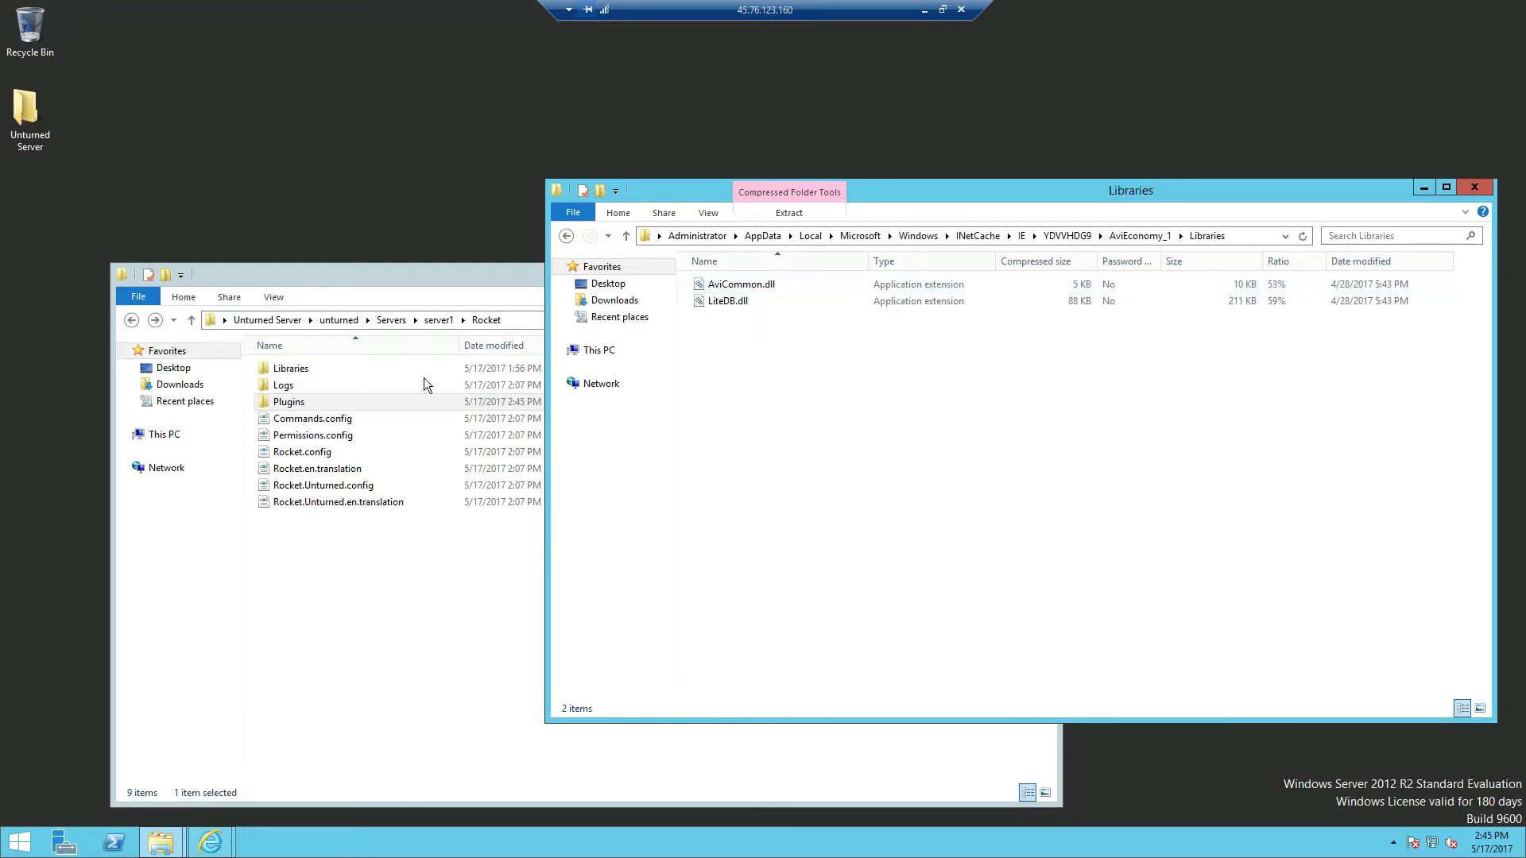
shift+click(722, 301)
drag(722, 300, 376, 368)
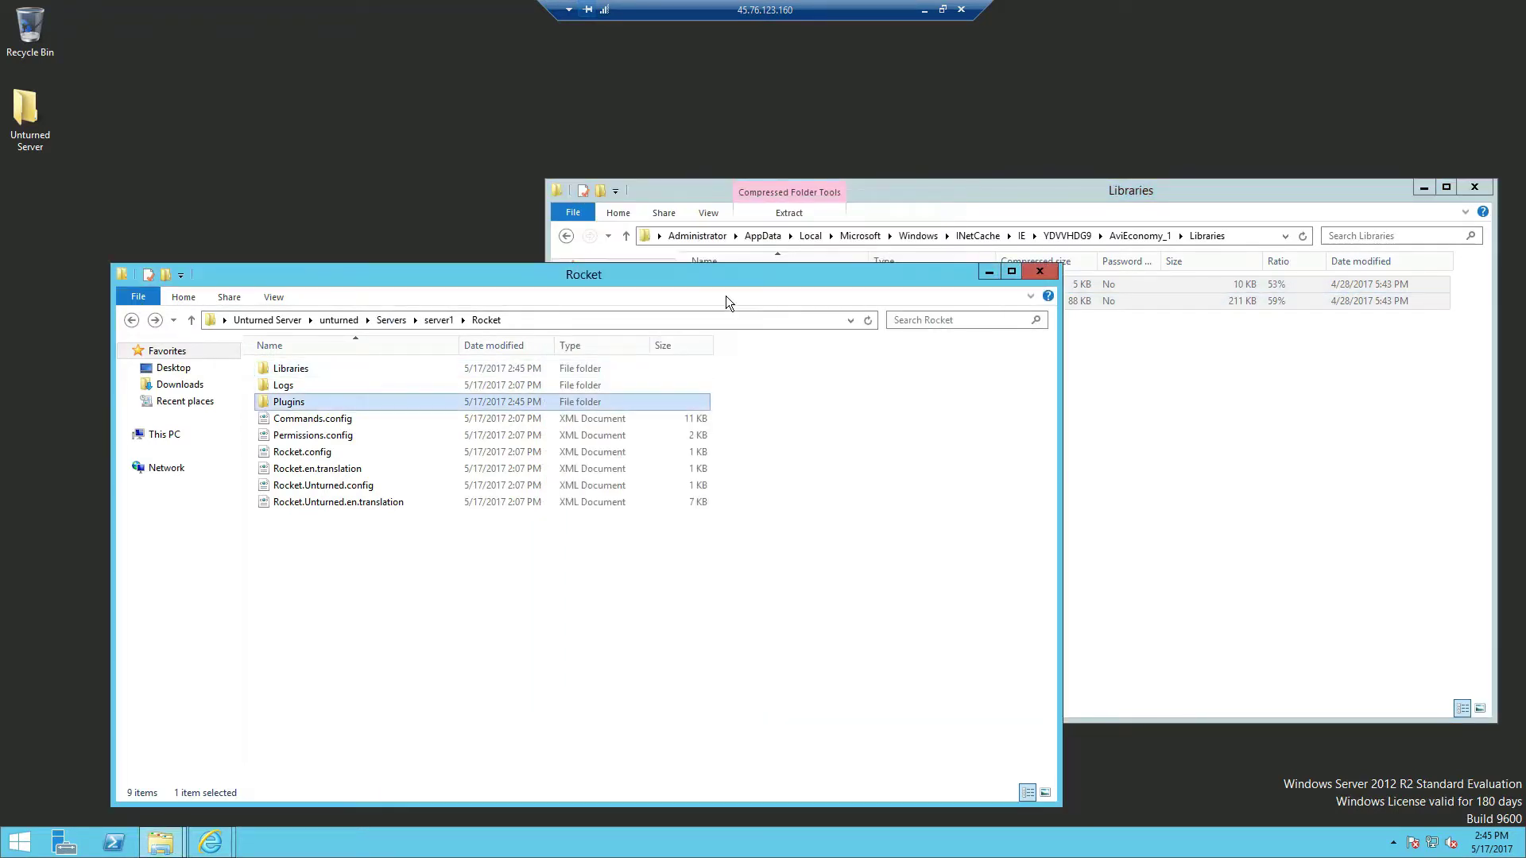
double_click(629, 370)
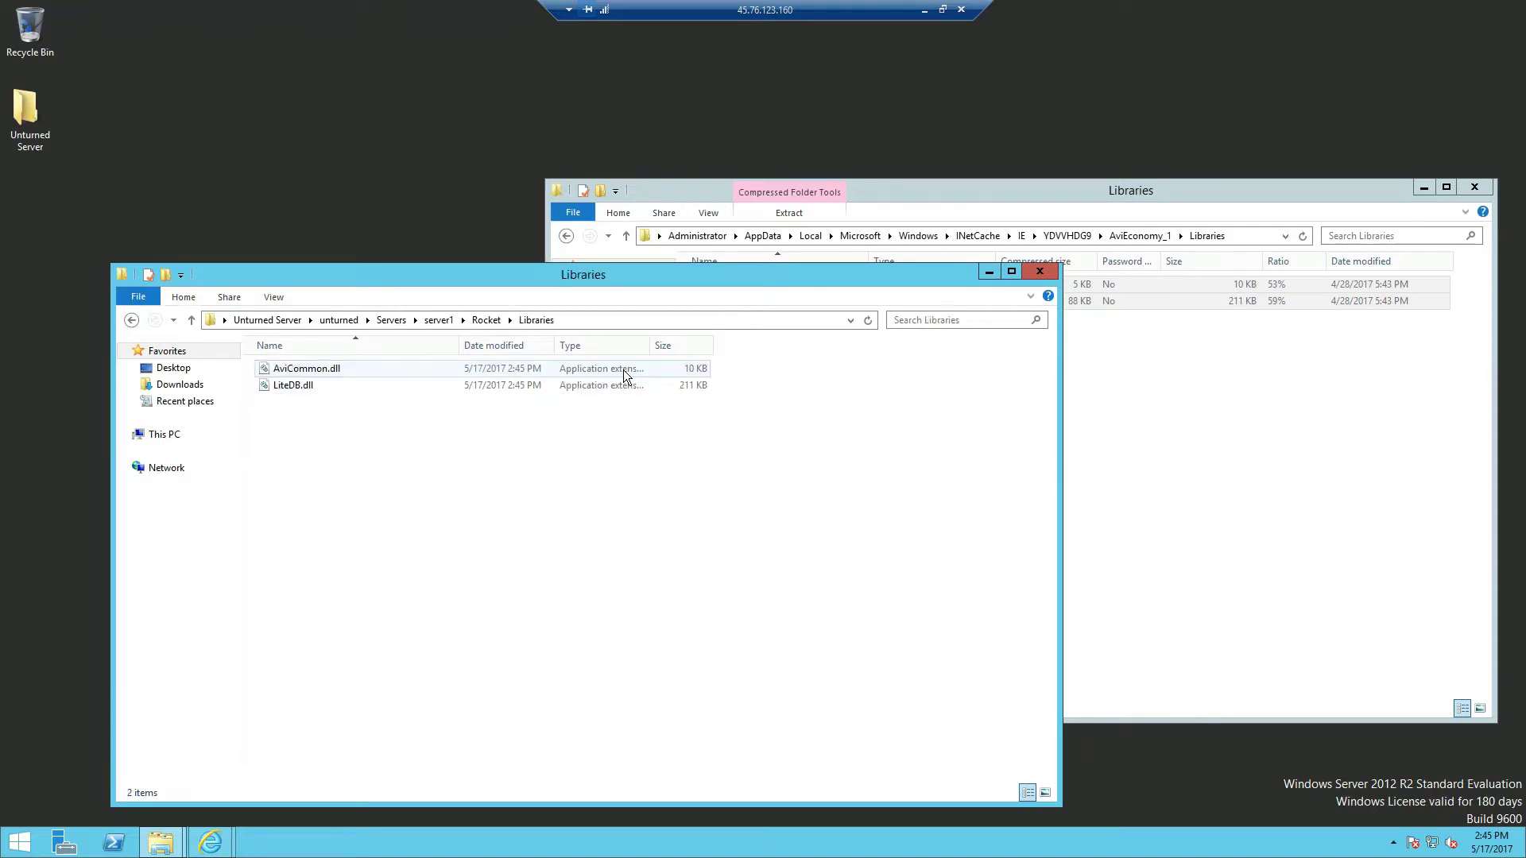
drag(355, 459, 318, 359)
click(1381, 251)
click(1480, 193)
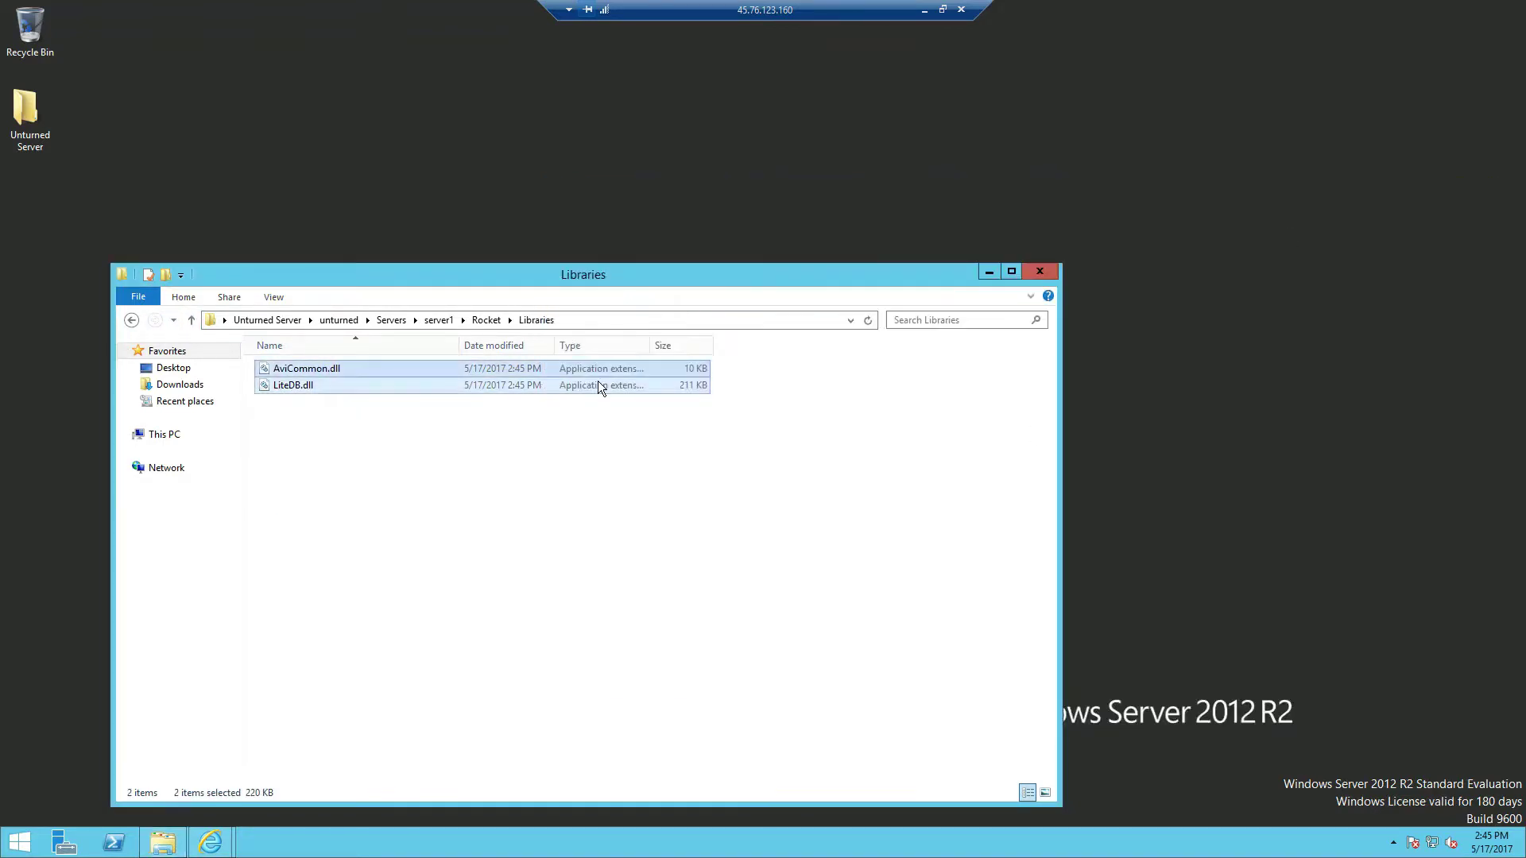
Start the server with the Unturned shortcut in the unturned folder and look through its console output.
click(419, 428)
click(132, 320)
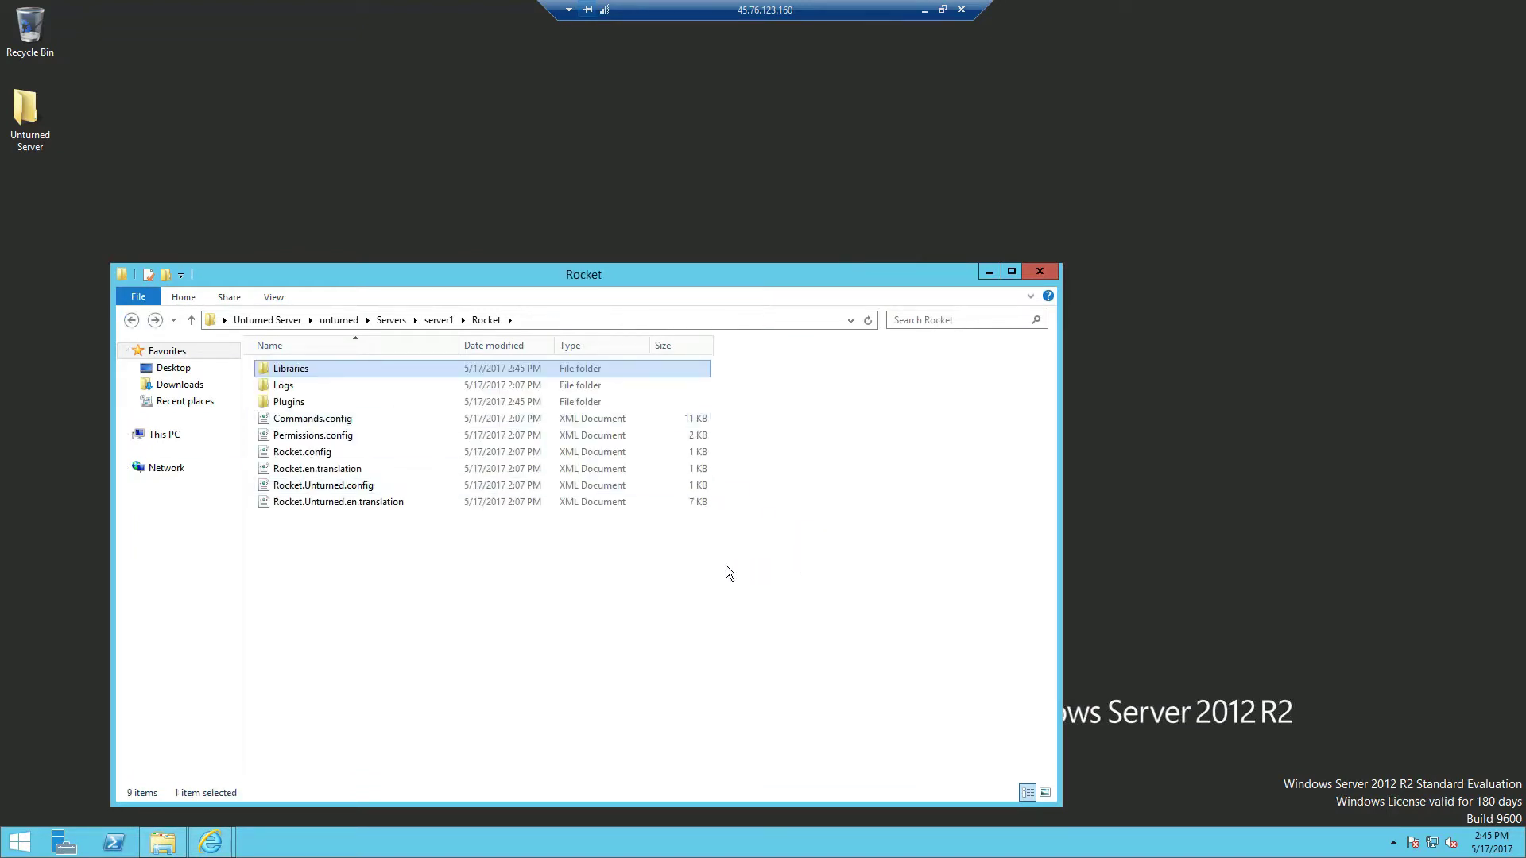
click(340, 318)
scroll(374, 628, down, 2)
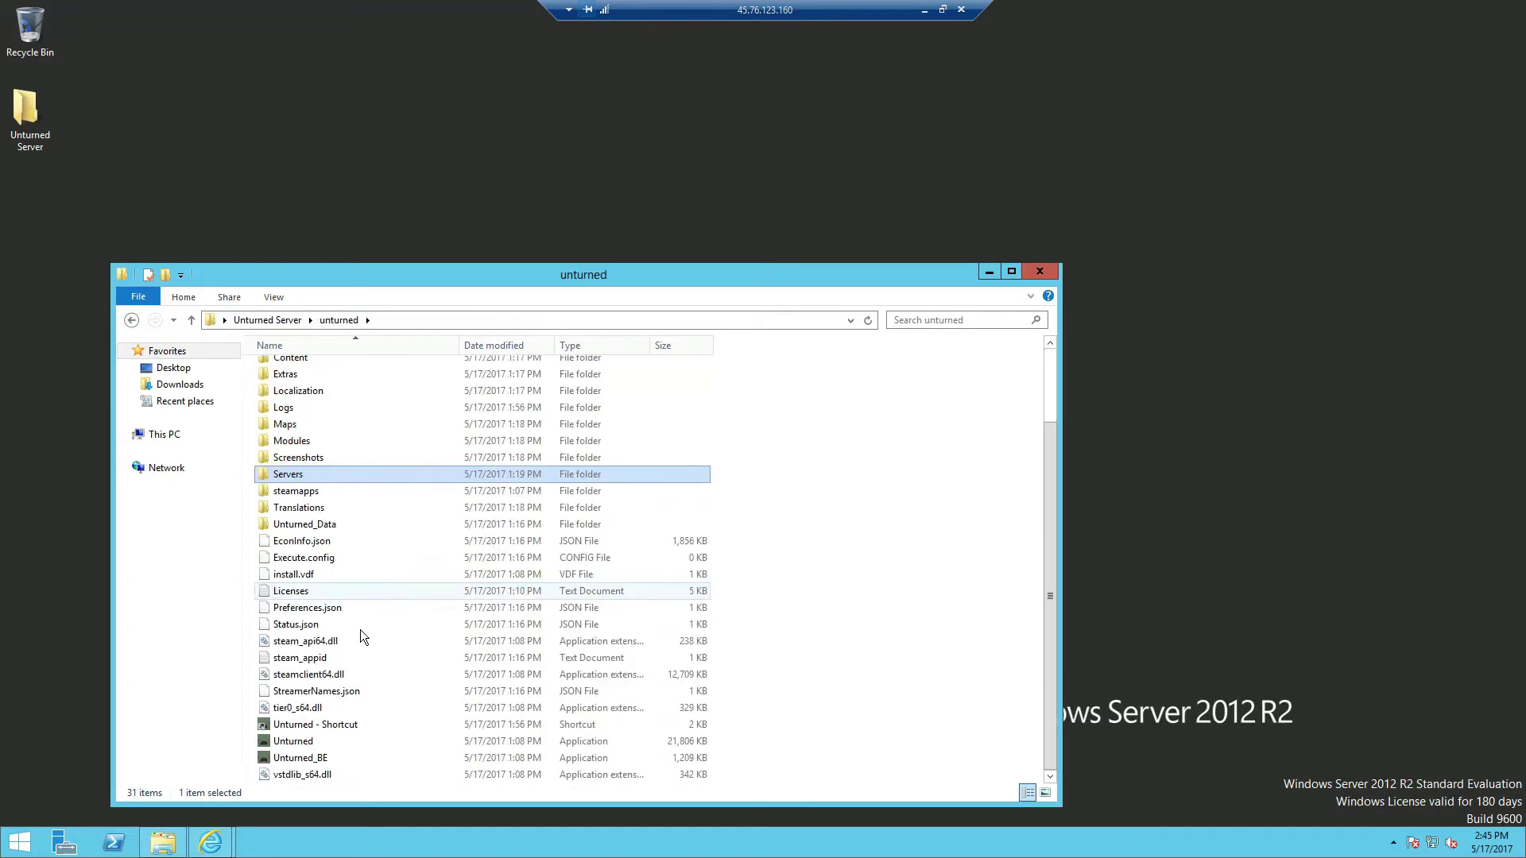
click(339, 725)
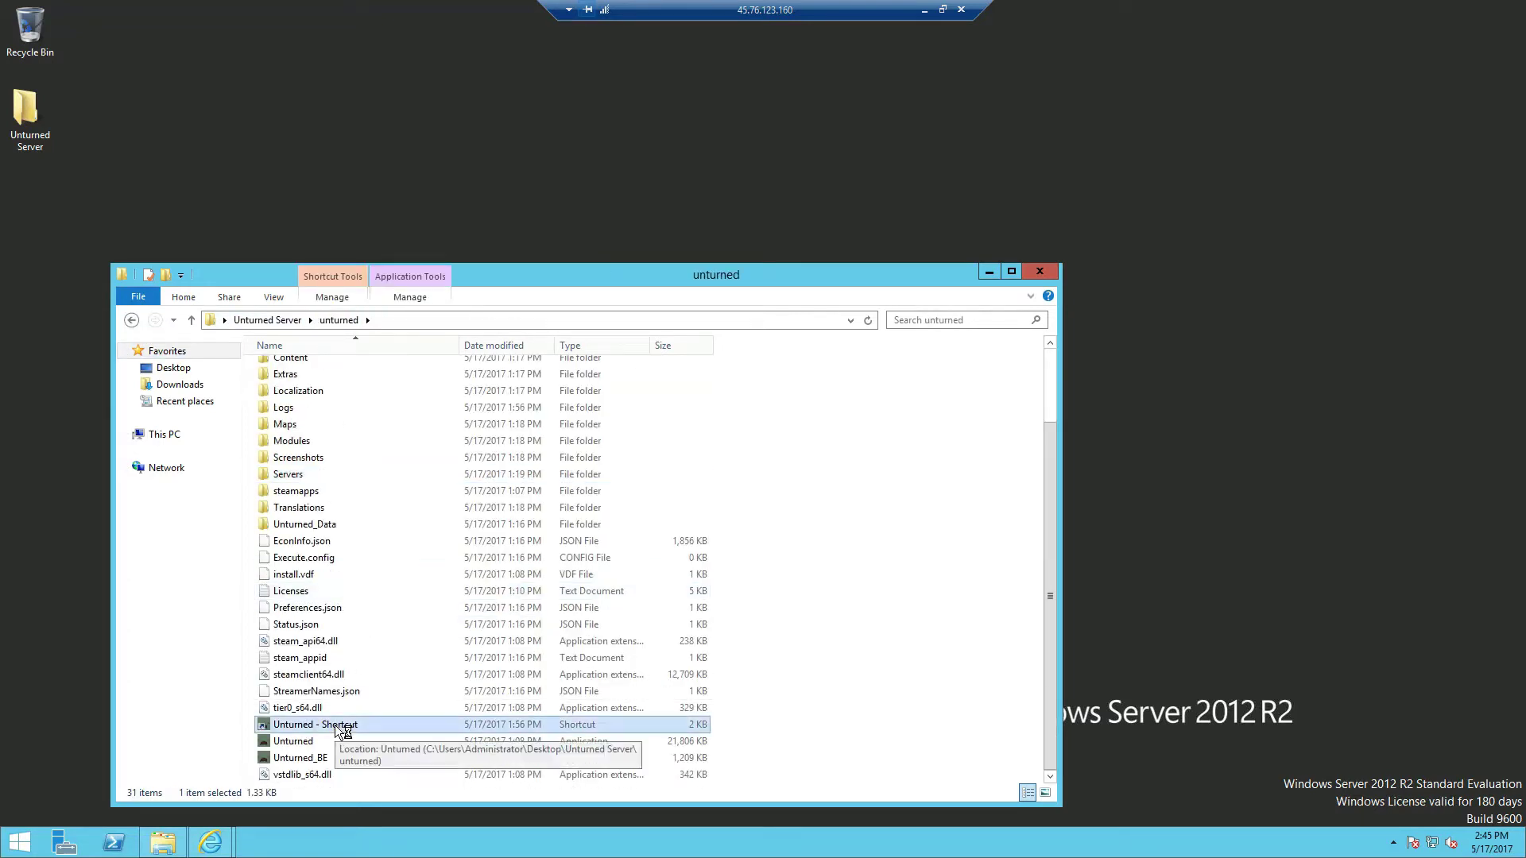
double_click(341, 727)
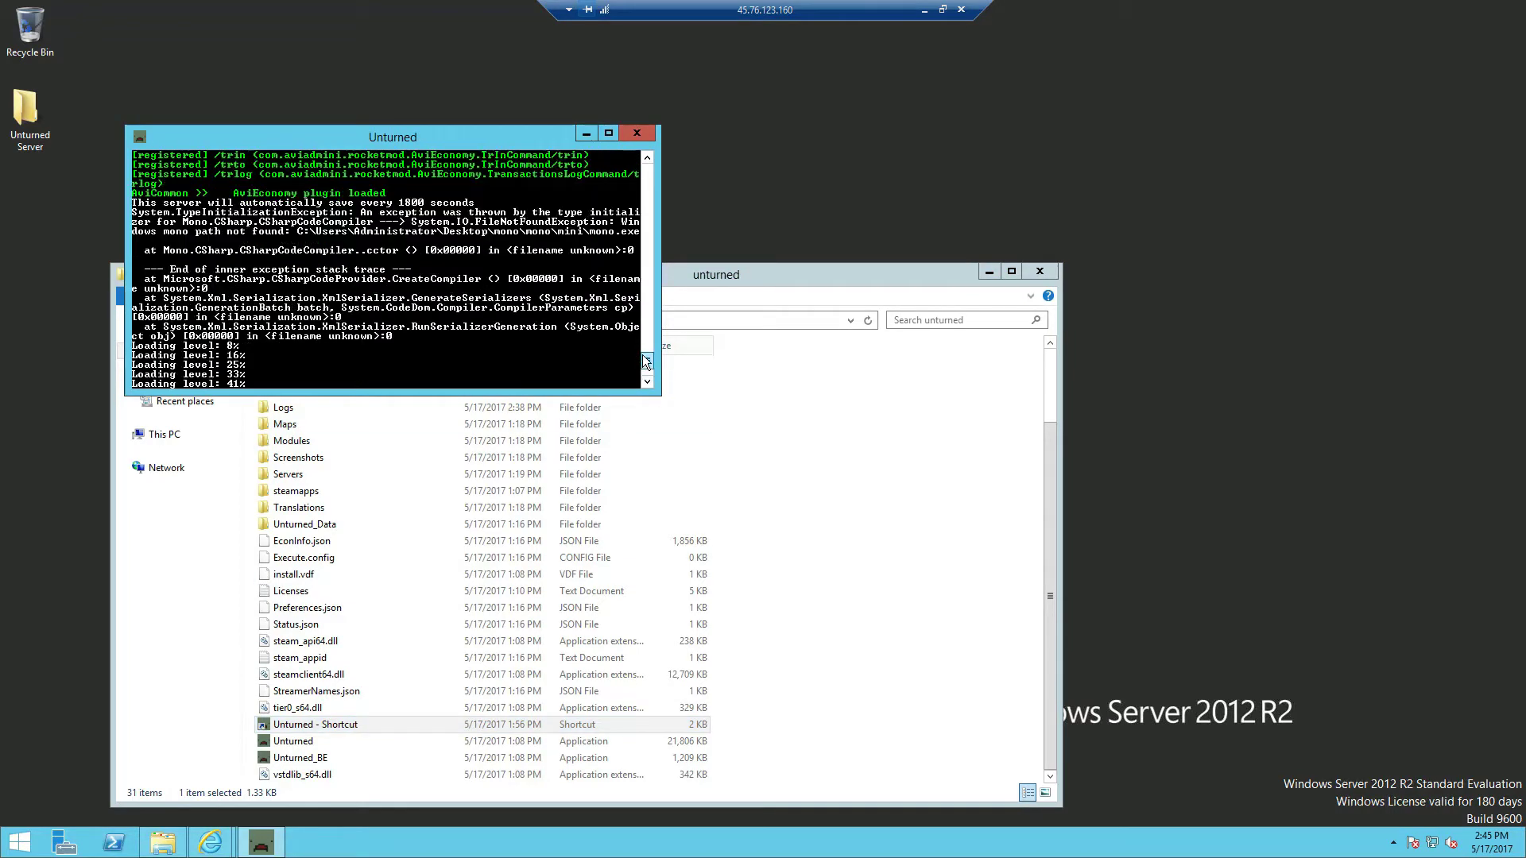
drag(645, 362, 646, 356)
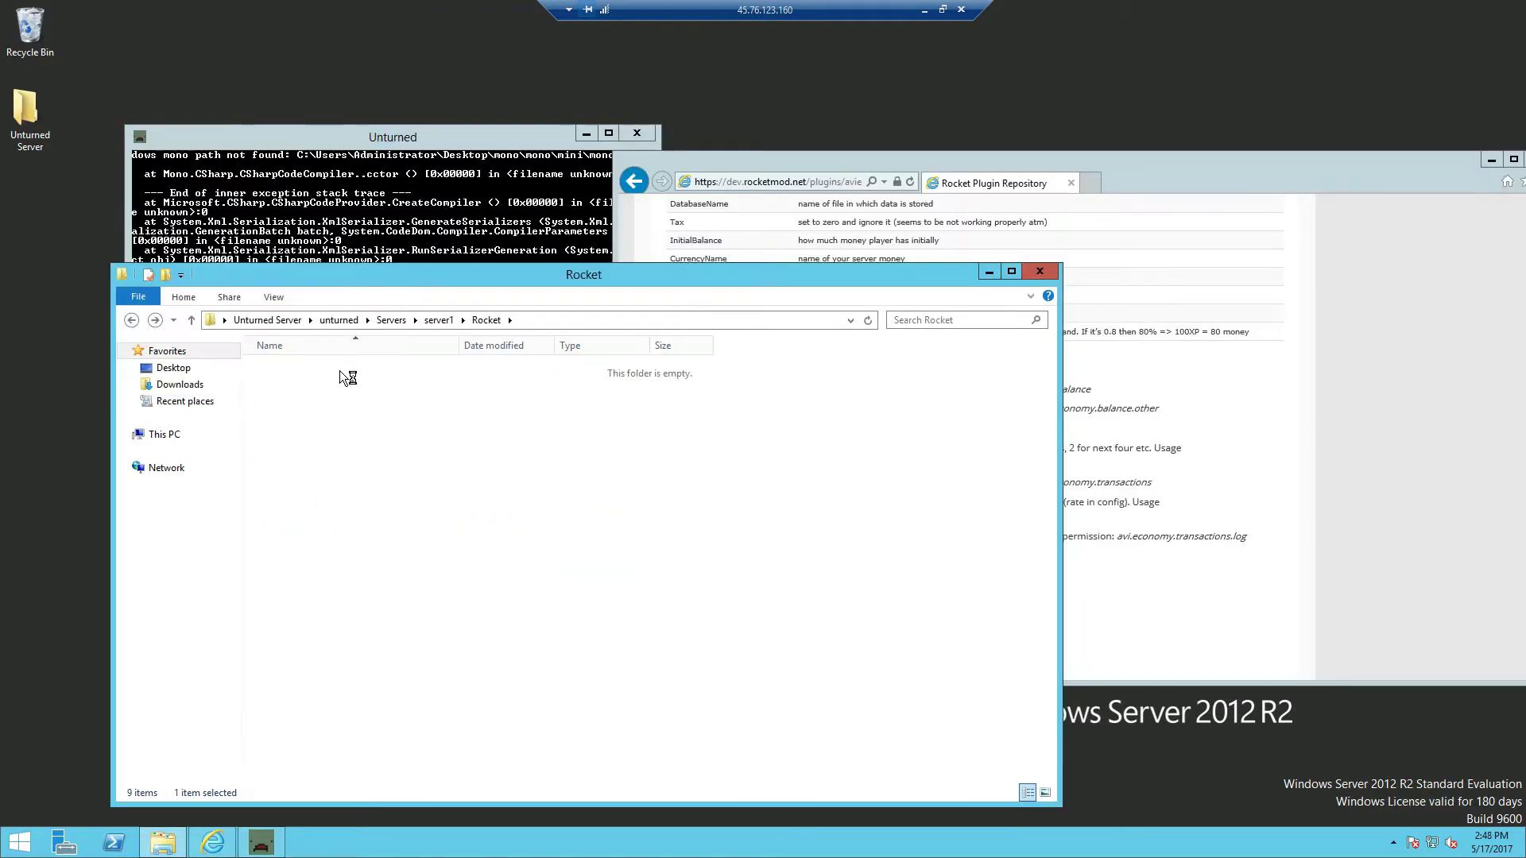
Open the AviEconomy.configuration file from the Plugins AviEconomy folder in Notepad++ and enlarge its text.
double_click(340, 370)
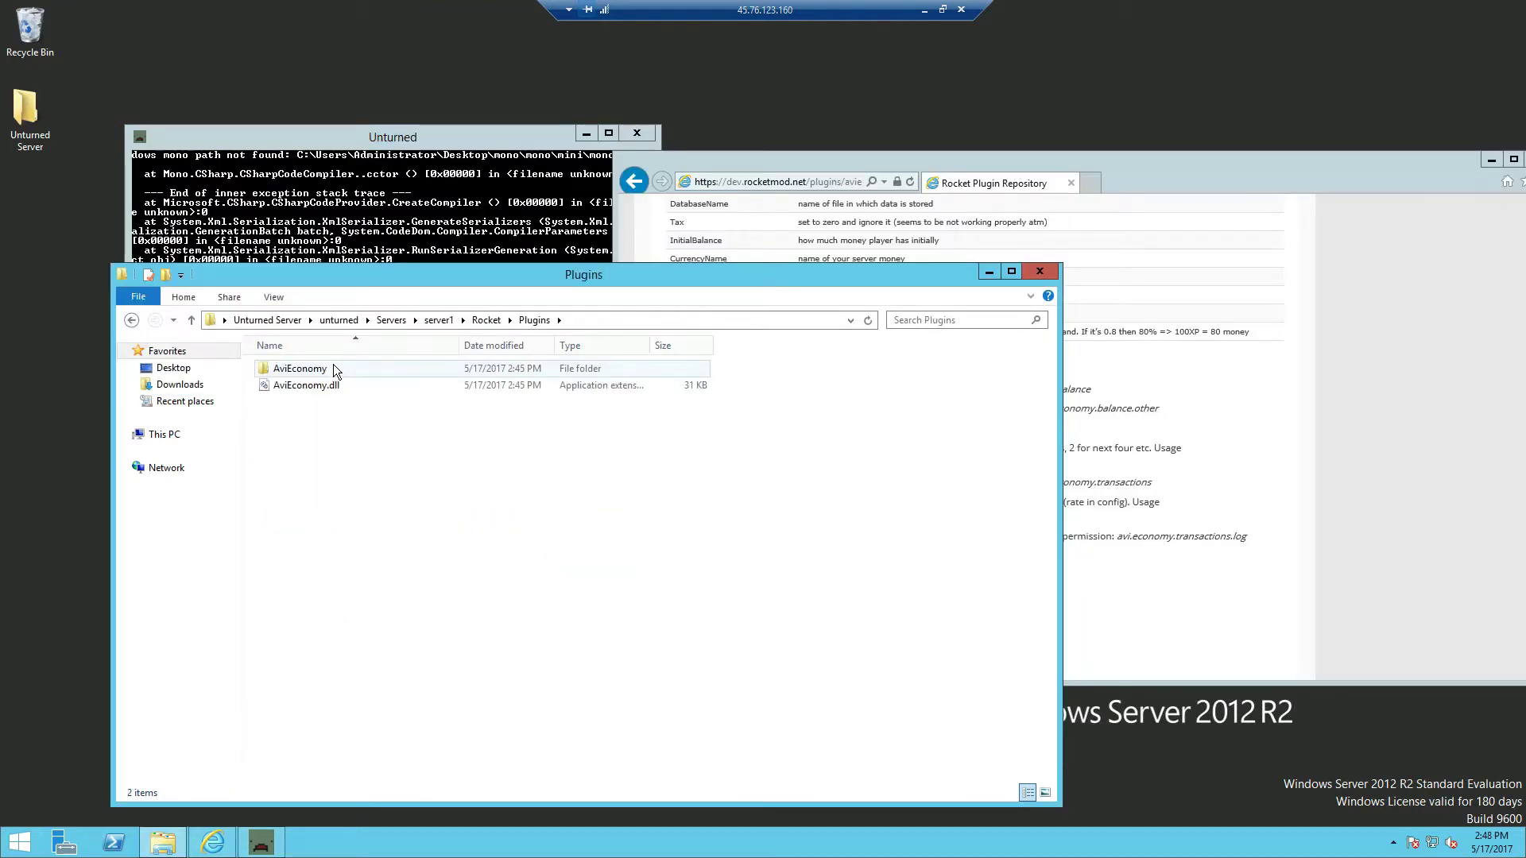
double_click(332, 364)
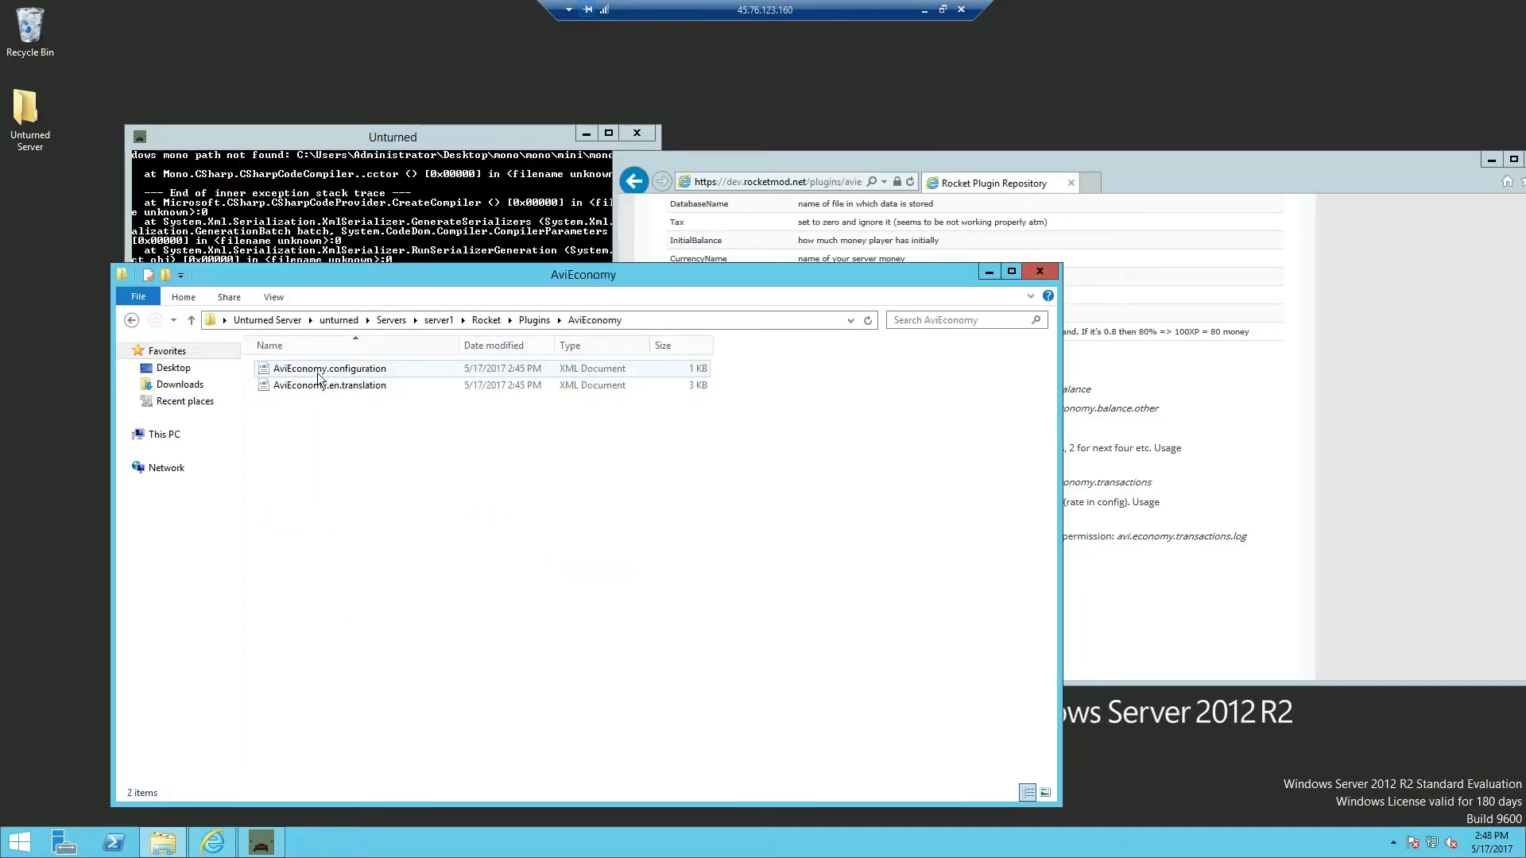
right_click(318, 375)
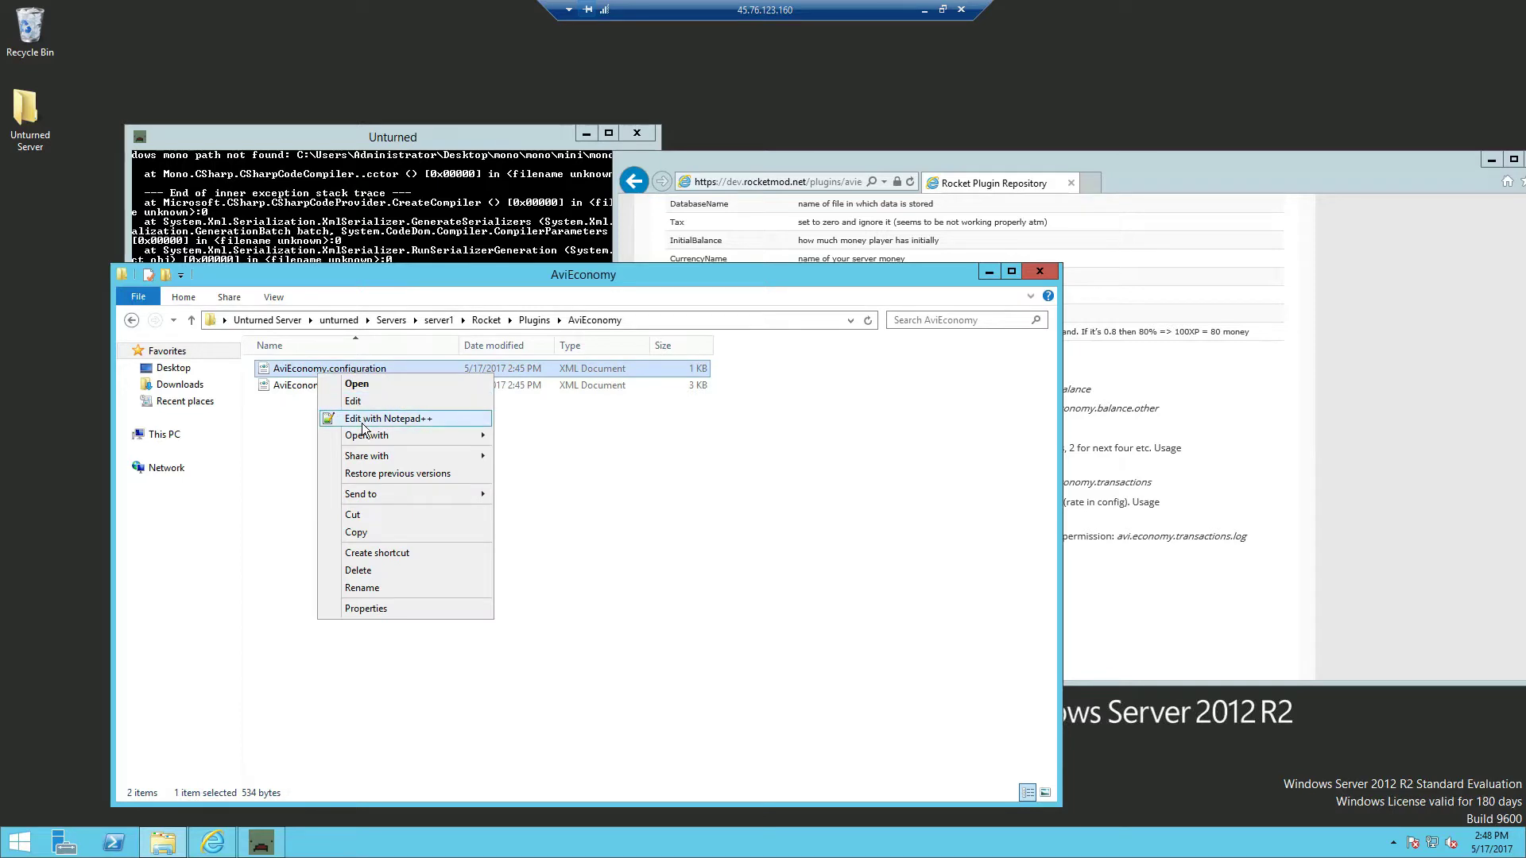
click(397, 421)
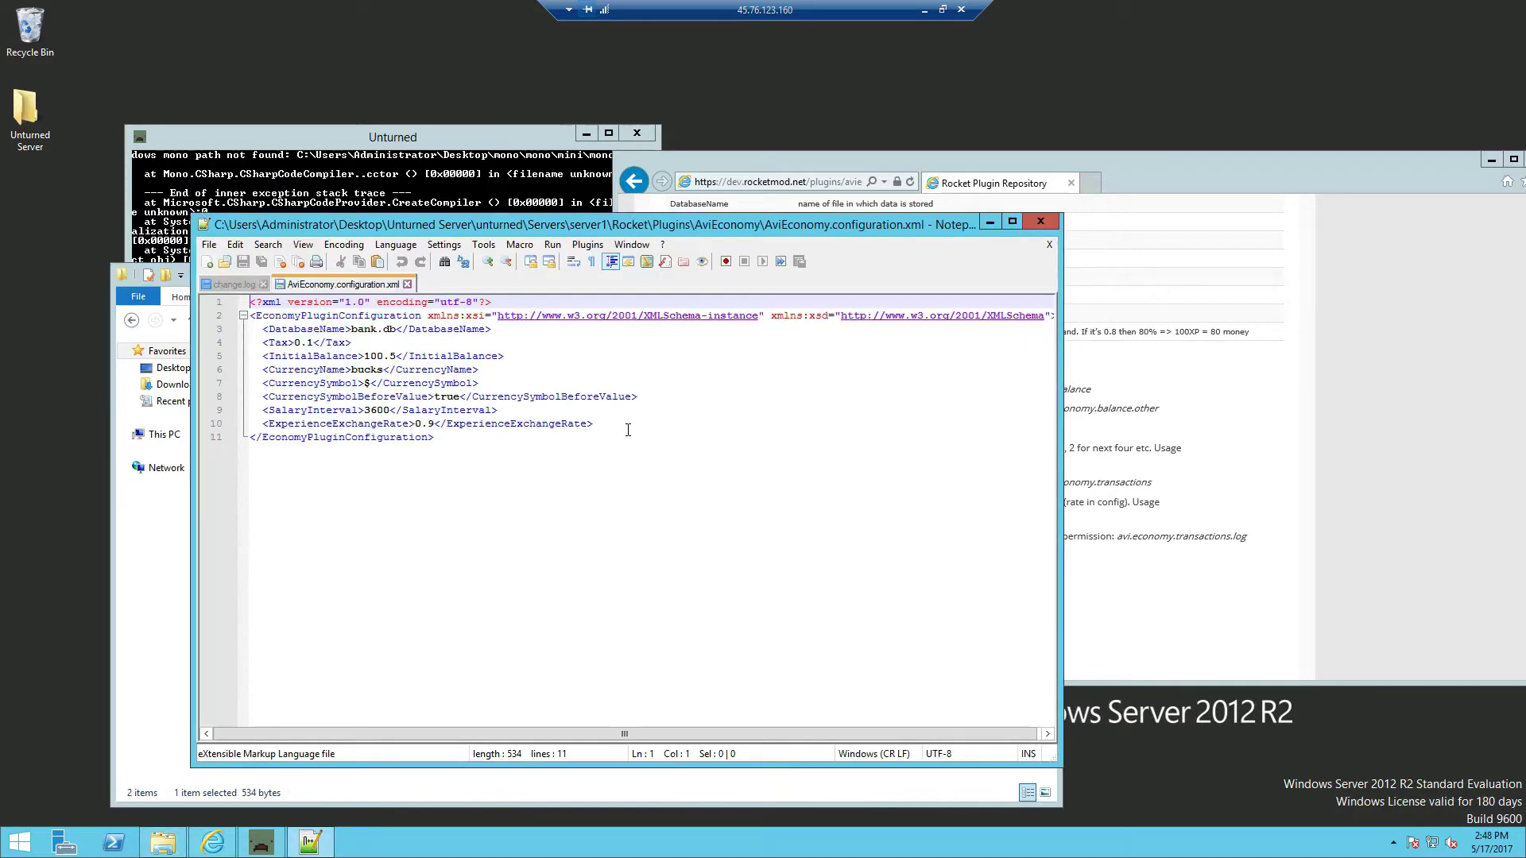
scroll(690, 462, up, 4)
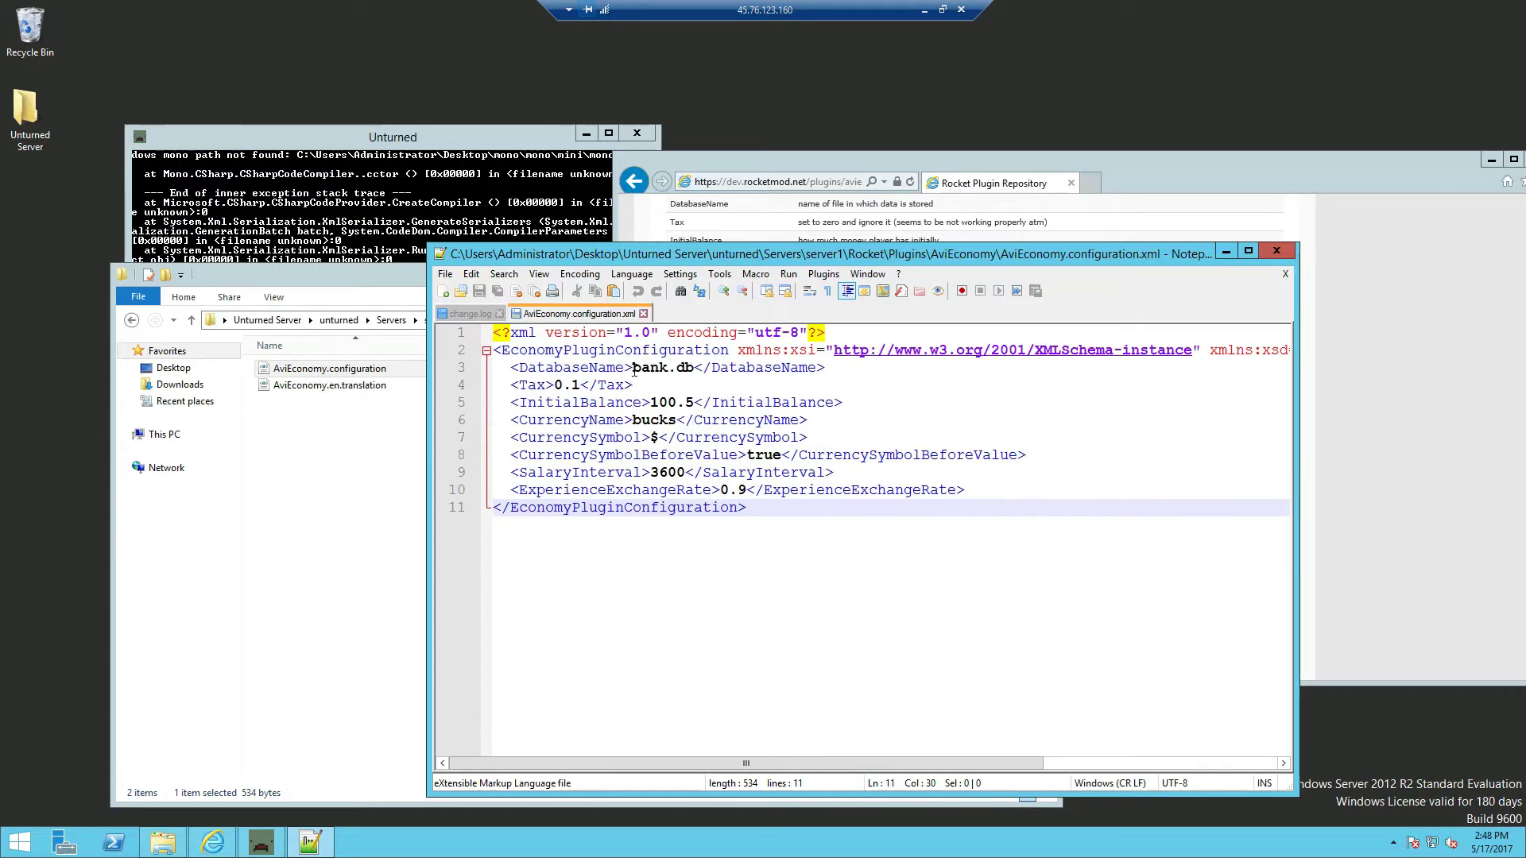
Examine the database name, initial balance, currency name, currency symbol, symbol placement and experience exchange rate settings in the configuration.
drag(634, 368, 688, 377)
click(689, 377)
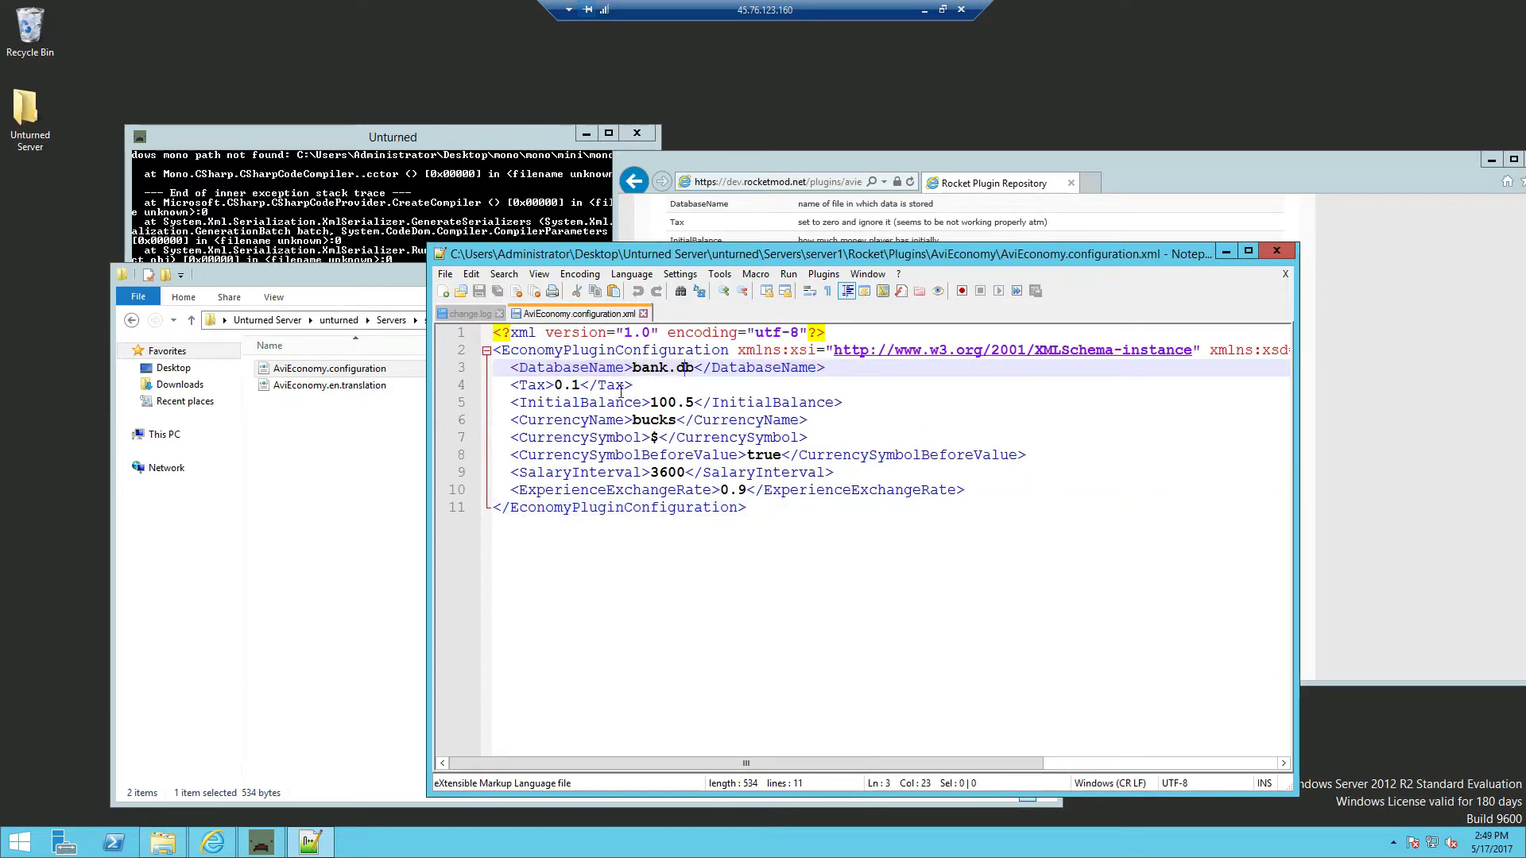
double_click(640, 367)
drag(642, 403, 694, 403)
click(654, 406)
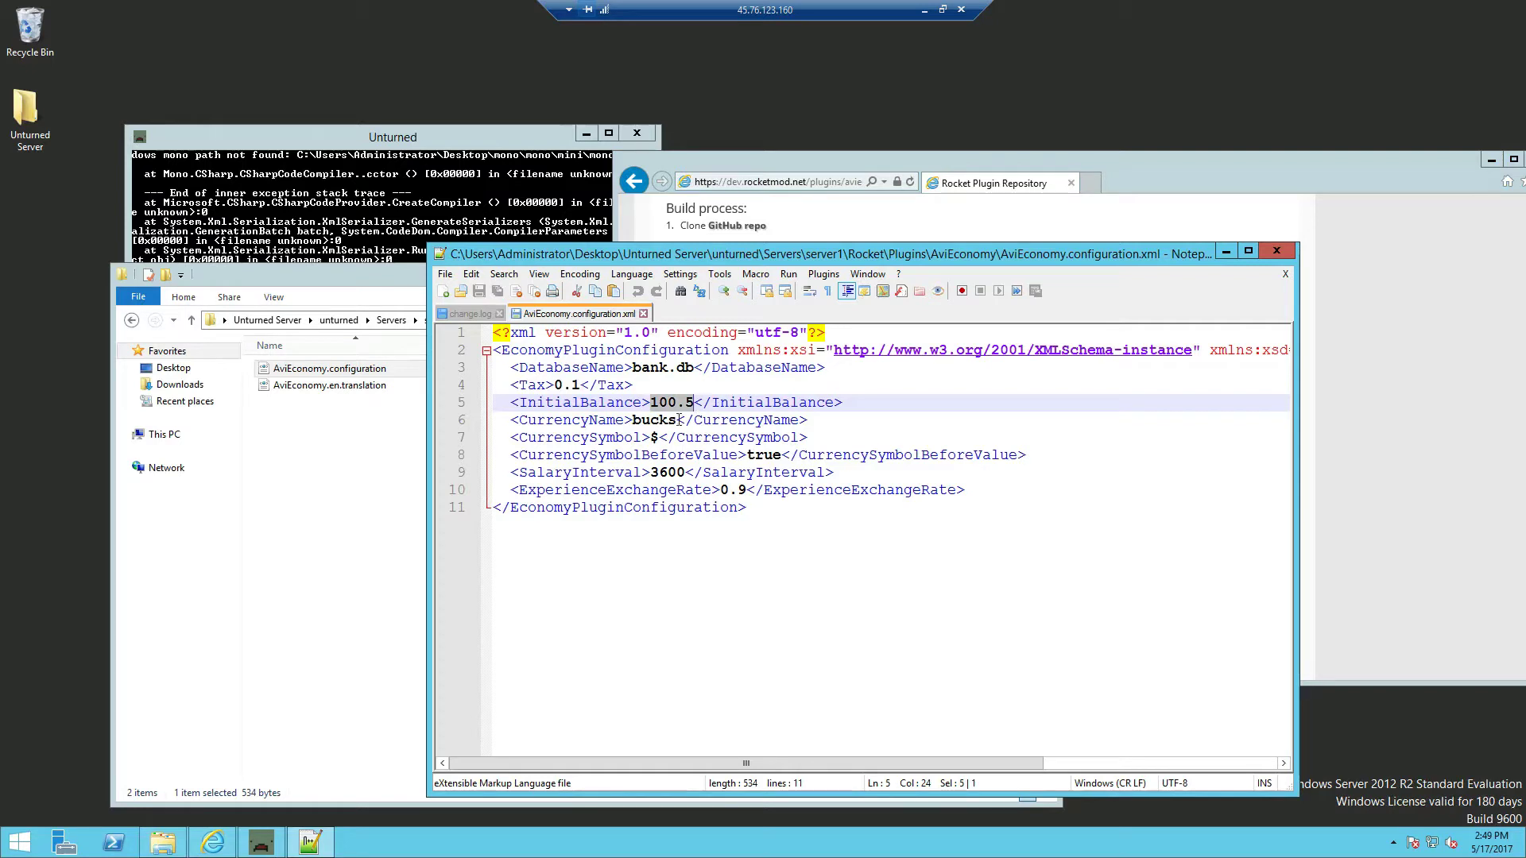
double_click(663, 420)
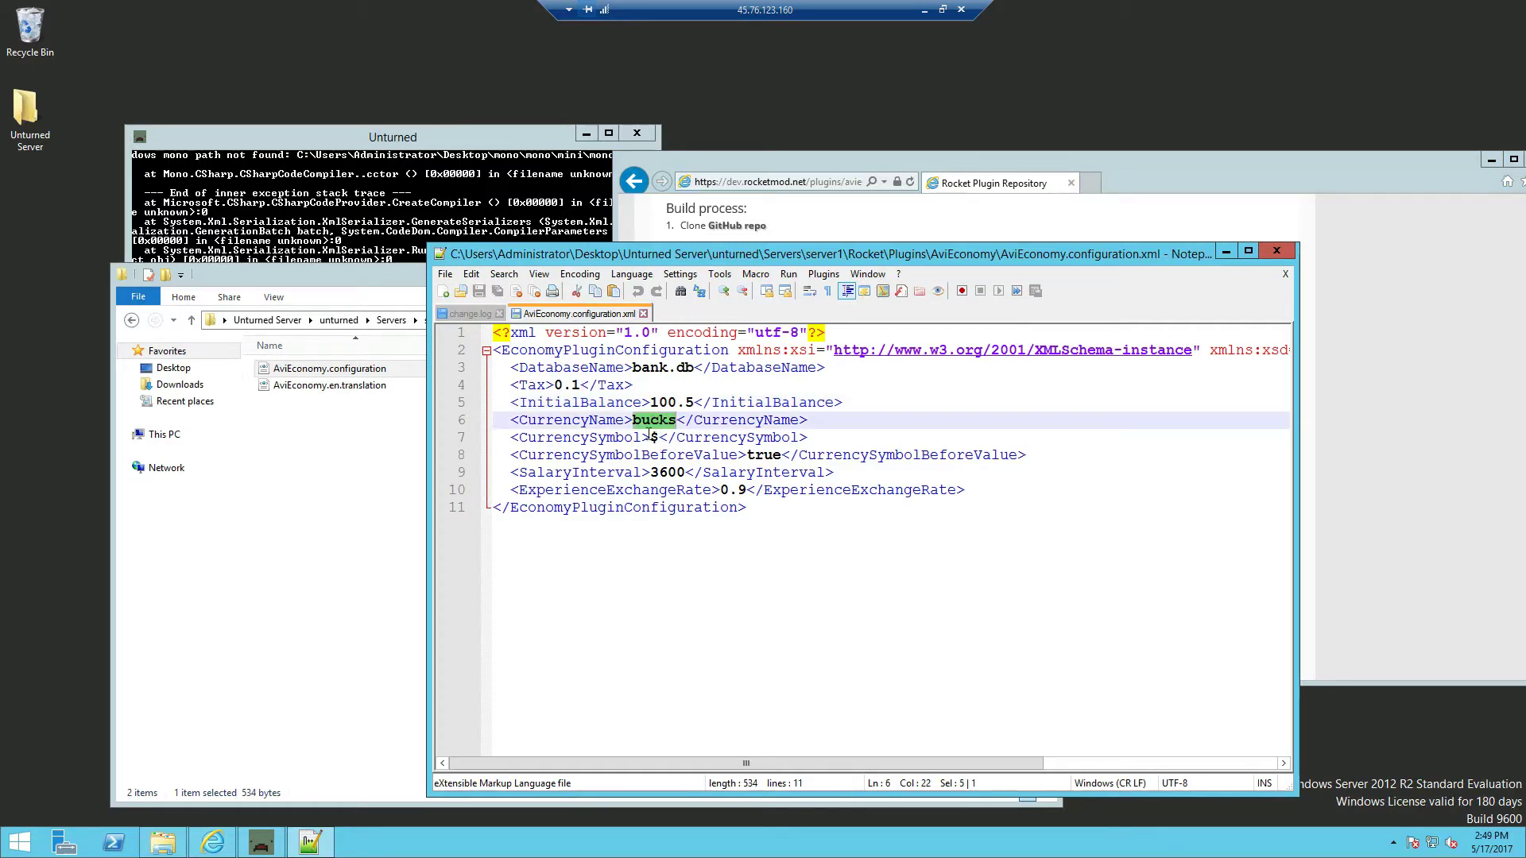
double_click(660, 439)
click(652, 438)
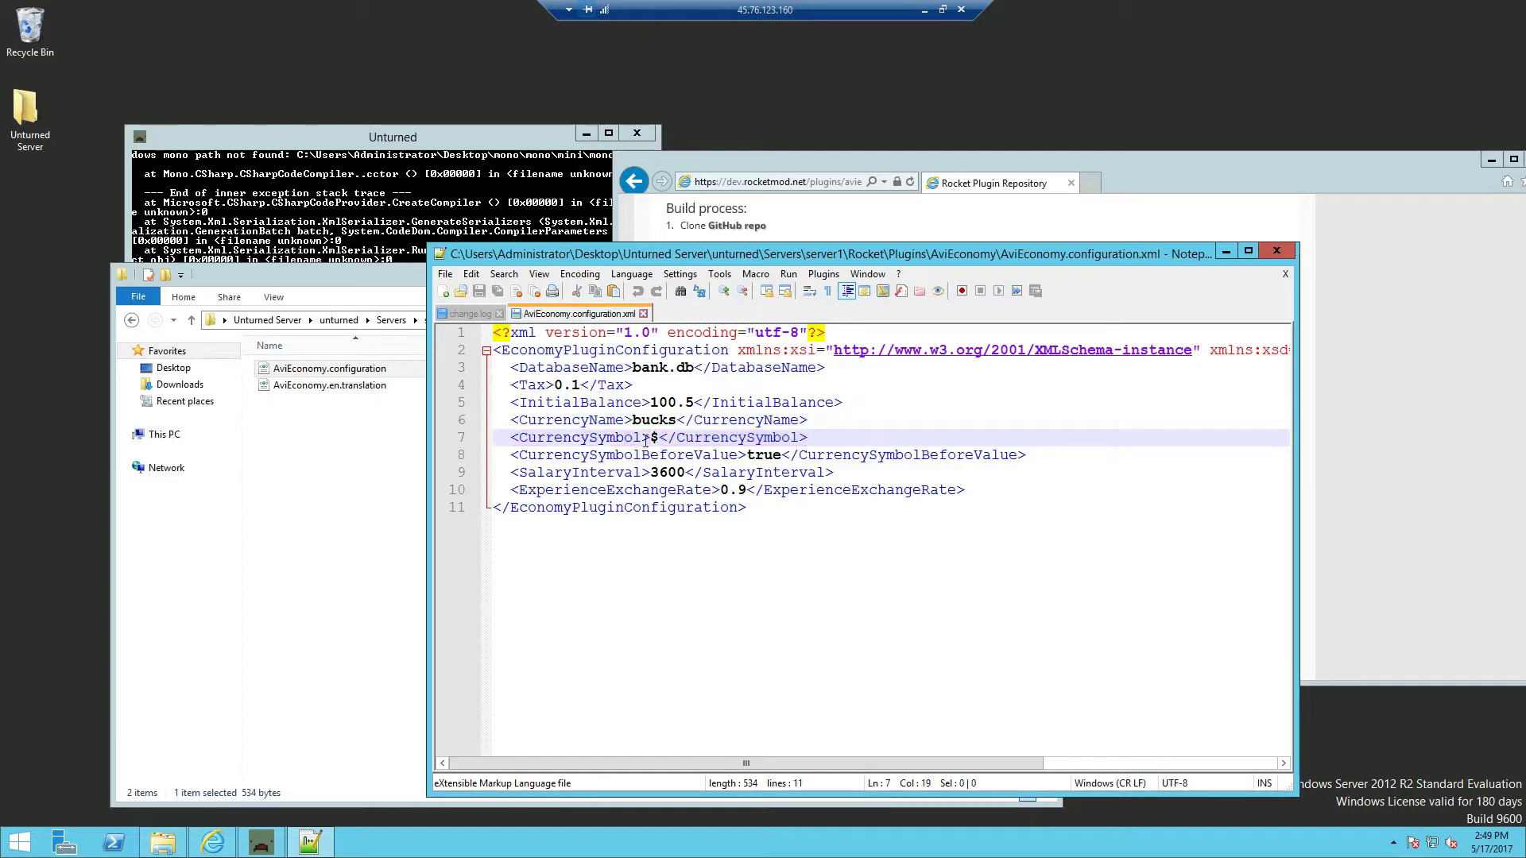
drag(653, 438, 670, 439)
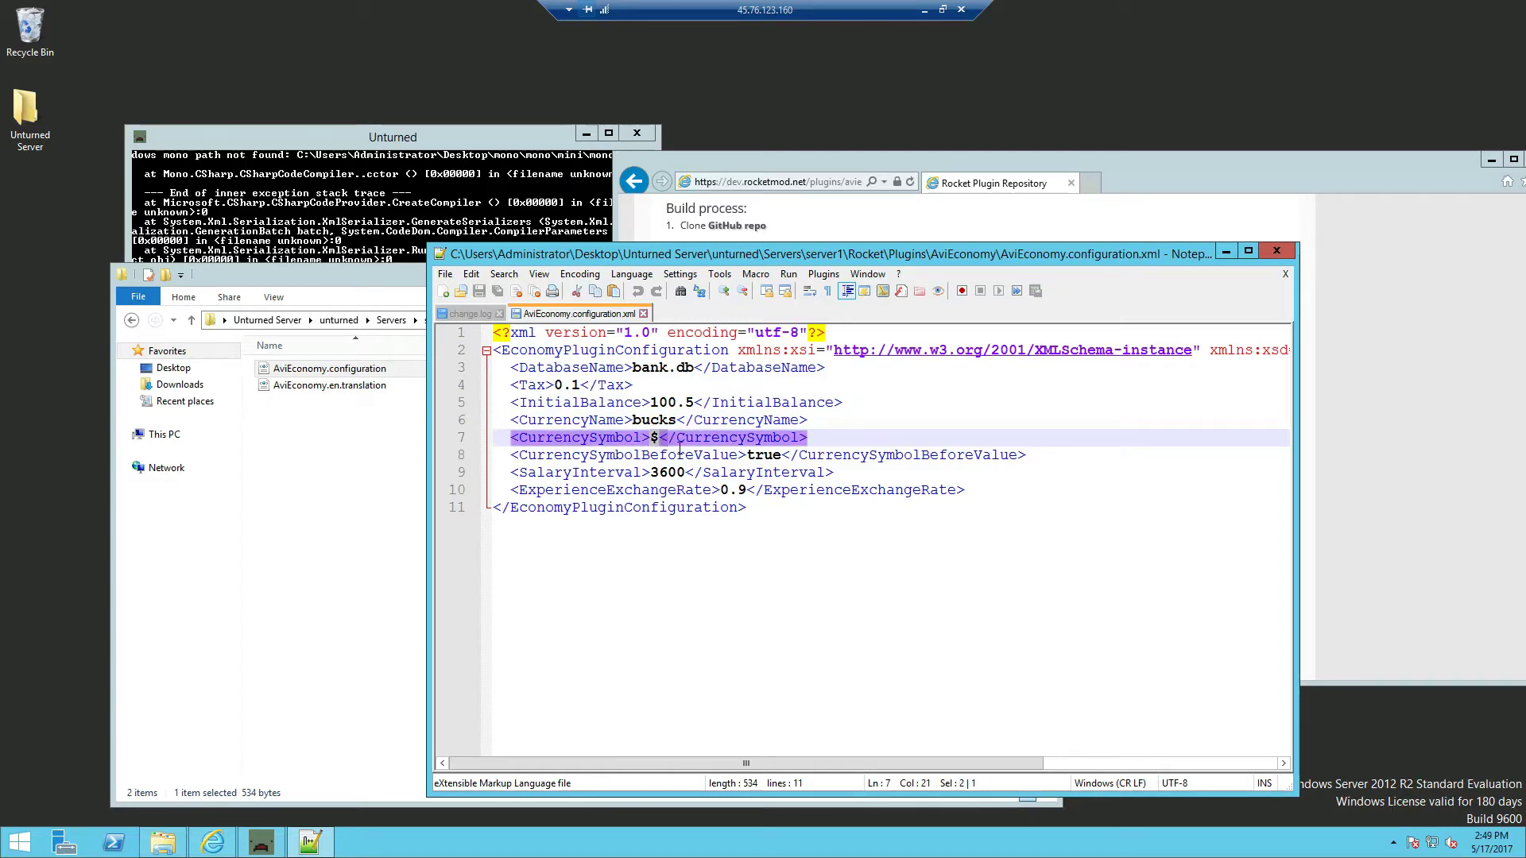
double_click(770, 459)
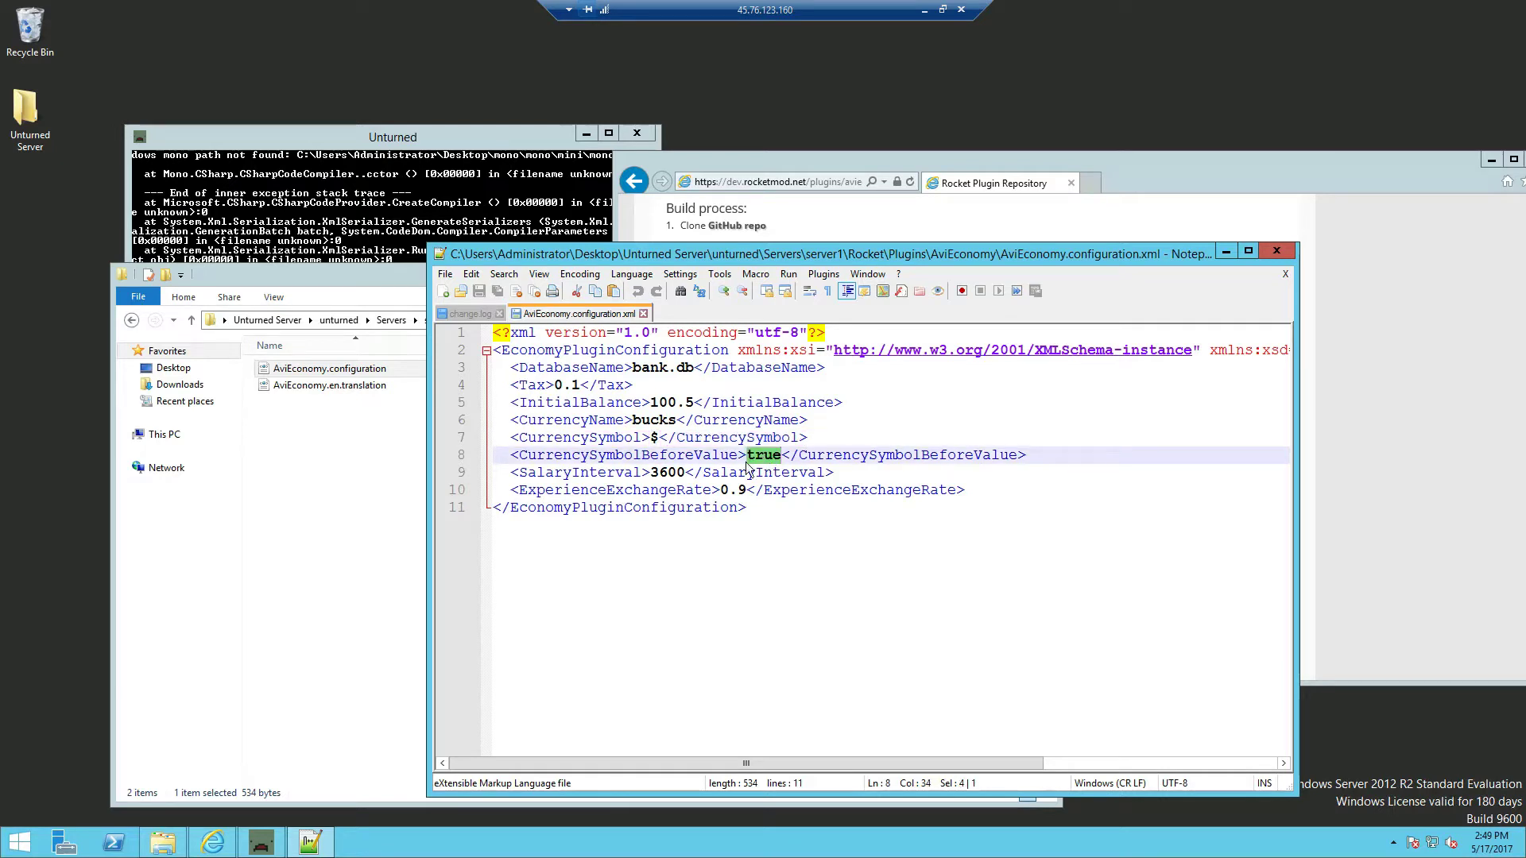
click(651, 398)
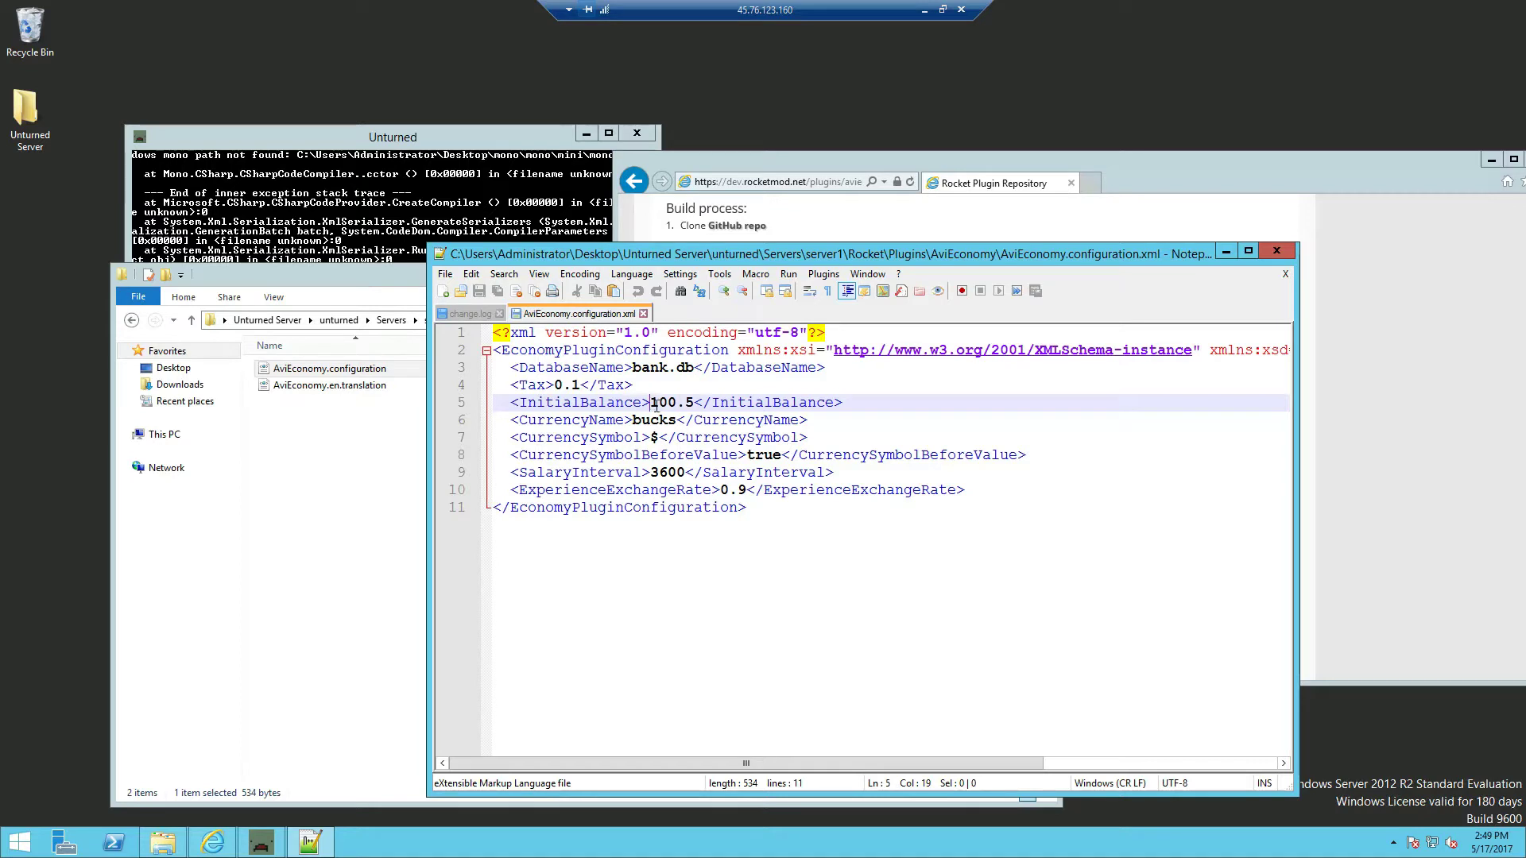
click(770, 455)
double_click(657, 437)
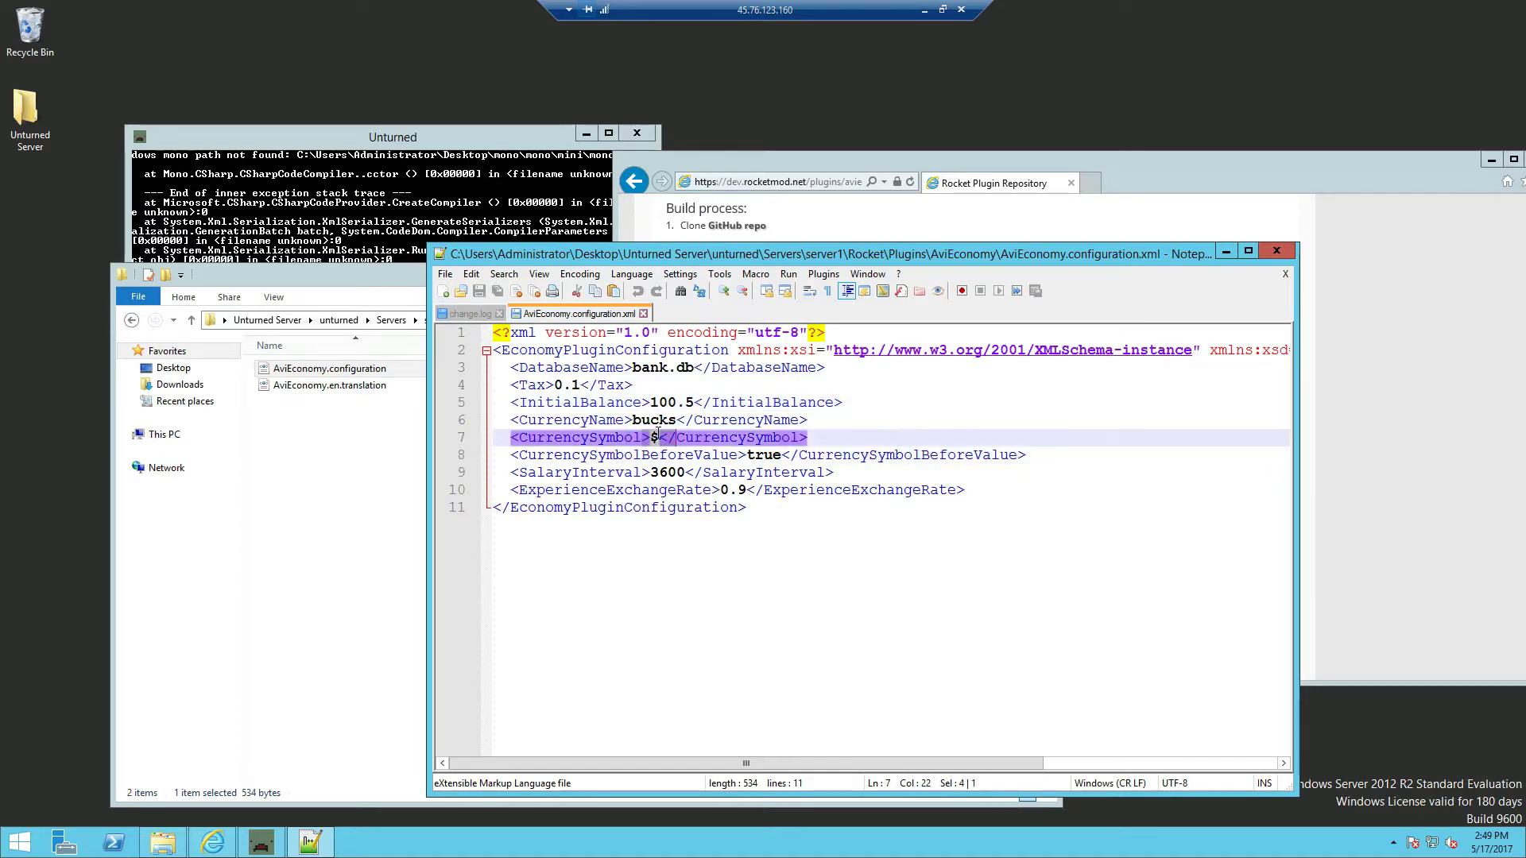
click(698, 403)
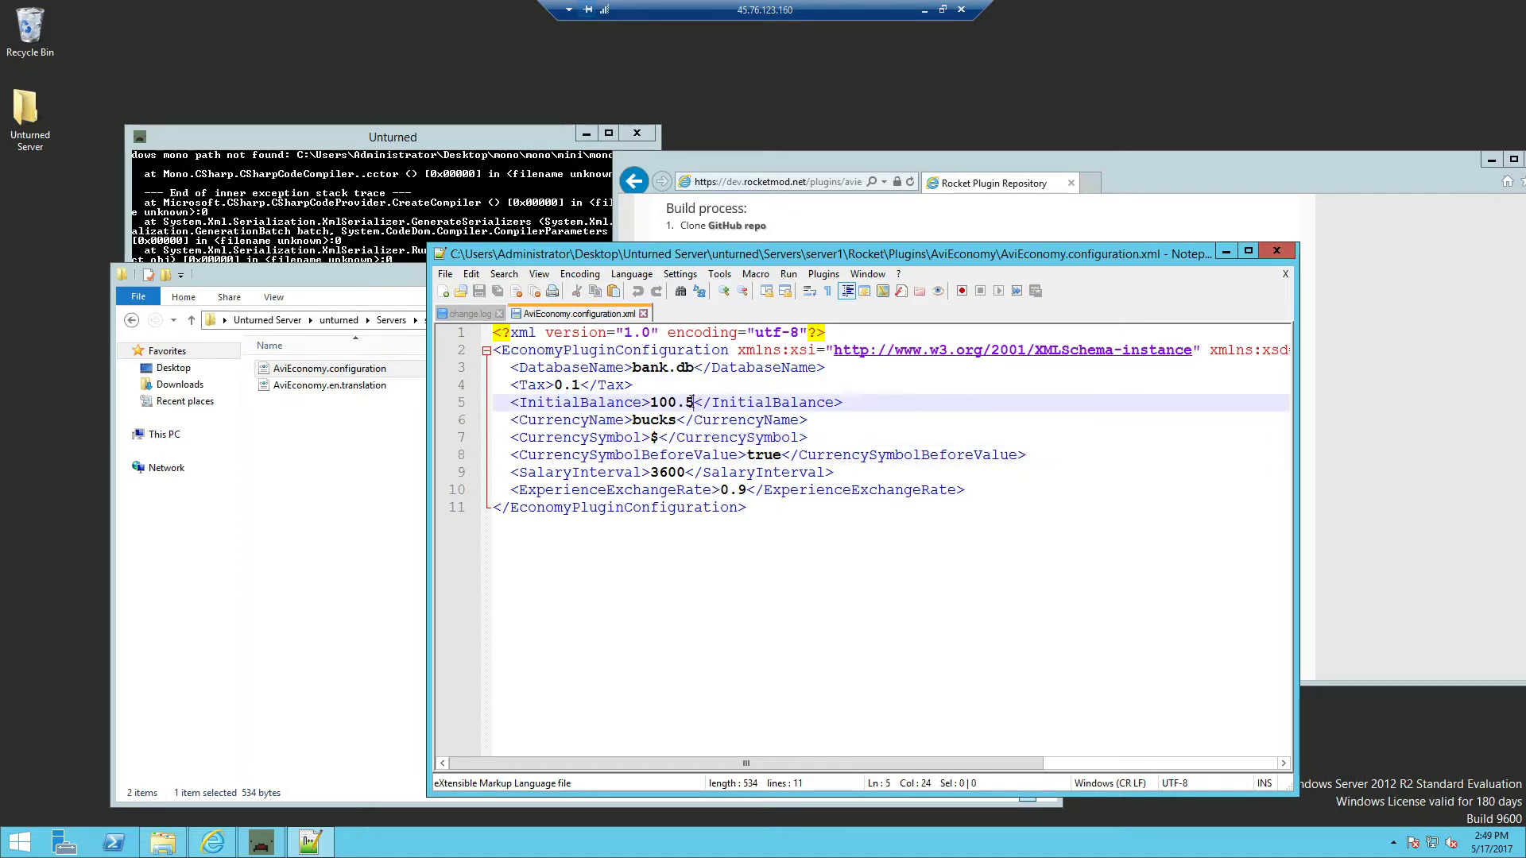
click(768, 457)
drag(720, 490, 750, 490)
Read the exchange command's description on the plugin page and compare it with the configuration's ExperienceExchangeRate setting.
click(1371, 511)
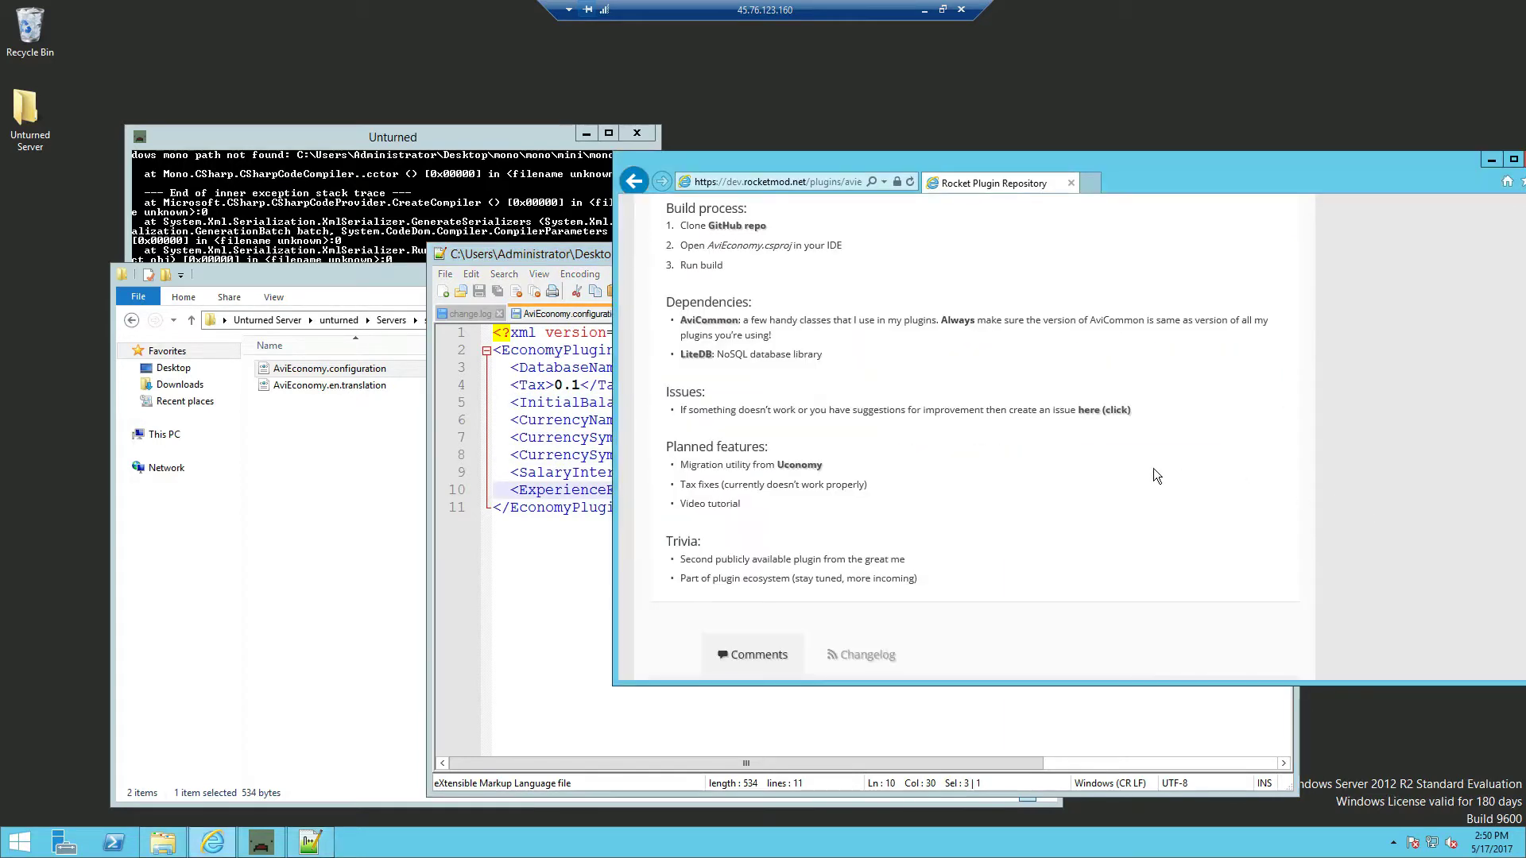
scroll(1163, 520, up, 5)
scroll(1033, 414, down, 2)
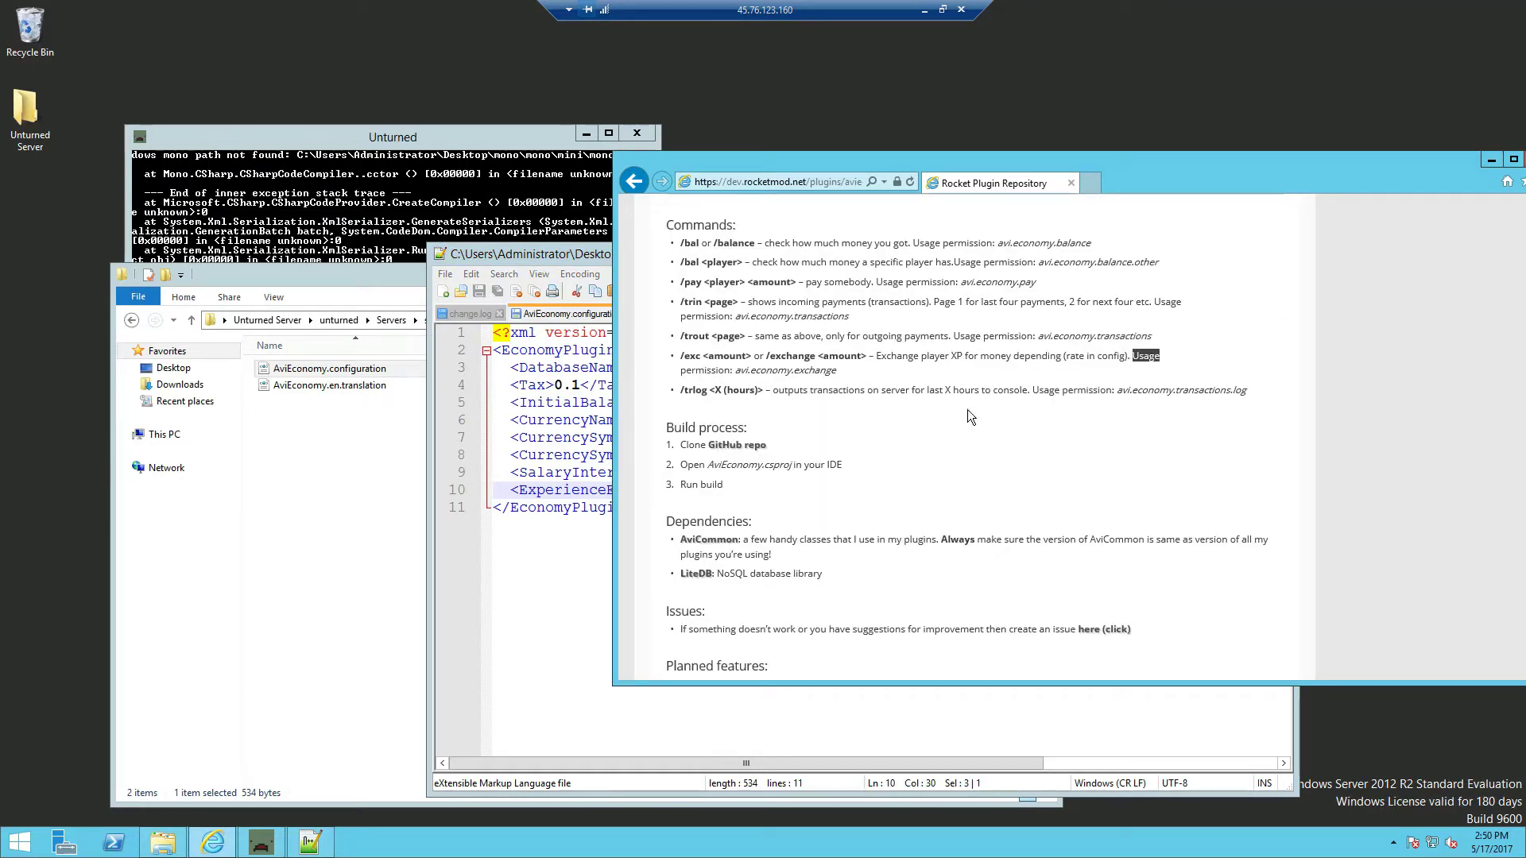
click(573, 521)
key(Left)
shift+click(751, 485)
click(1400, 417)
key(alt+Tab)
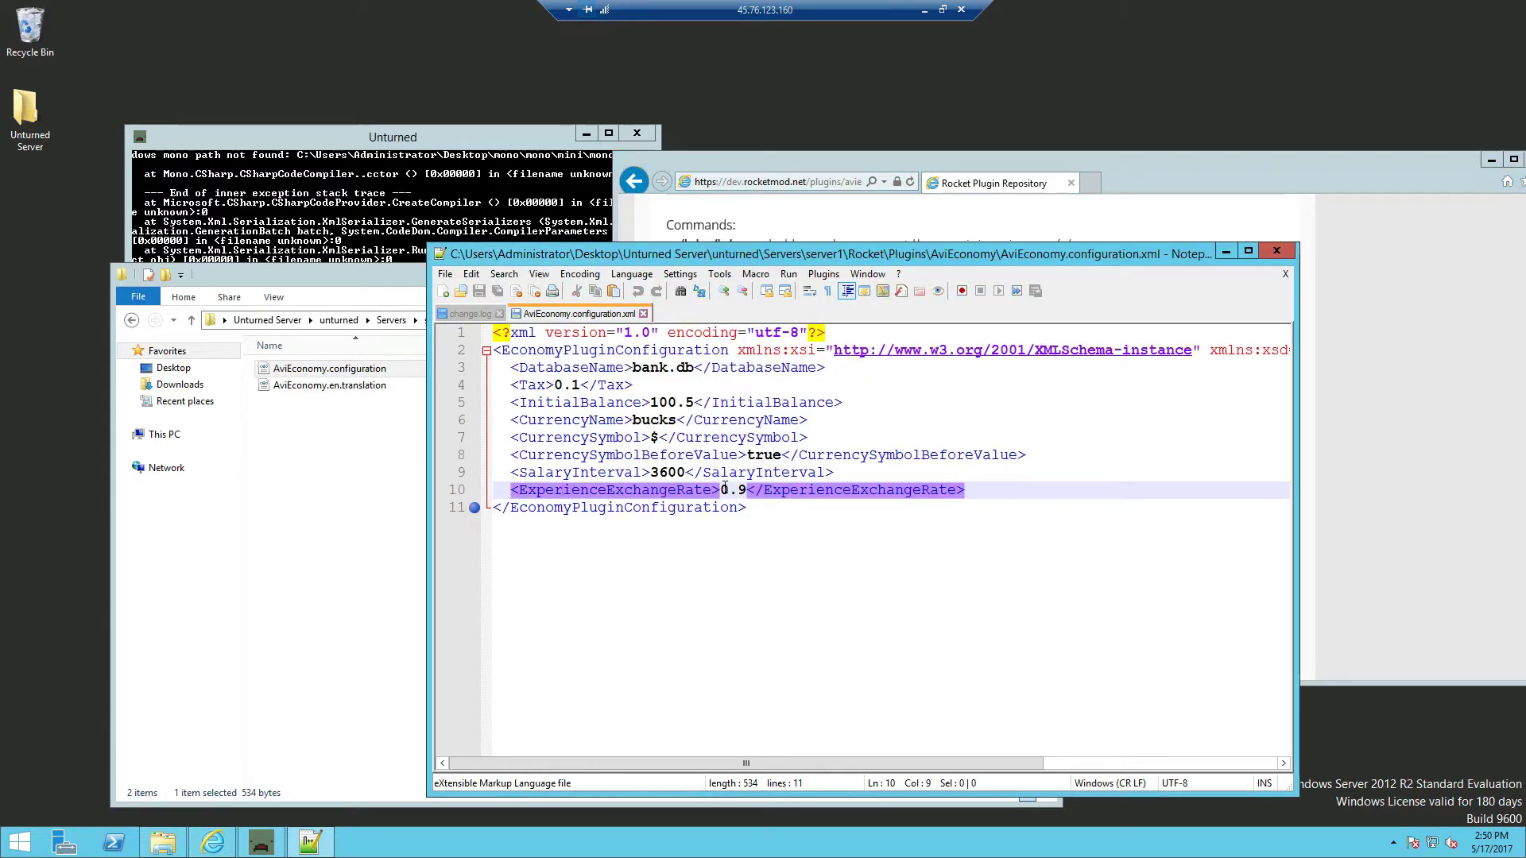
key(Down)
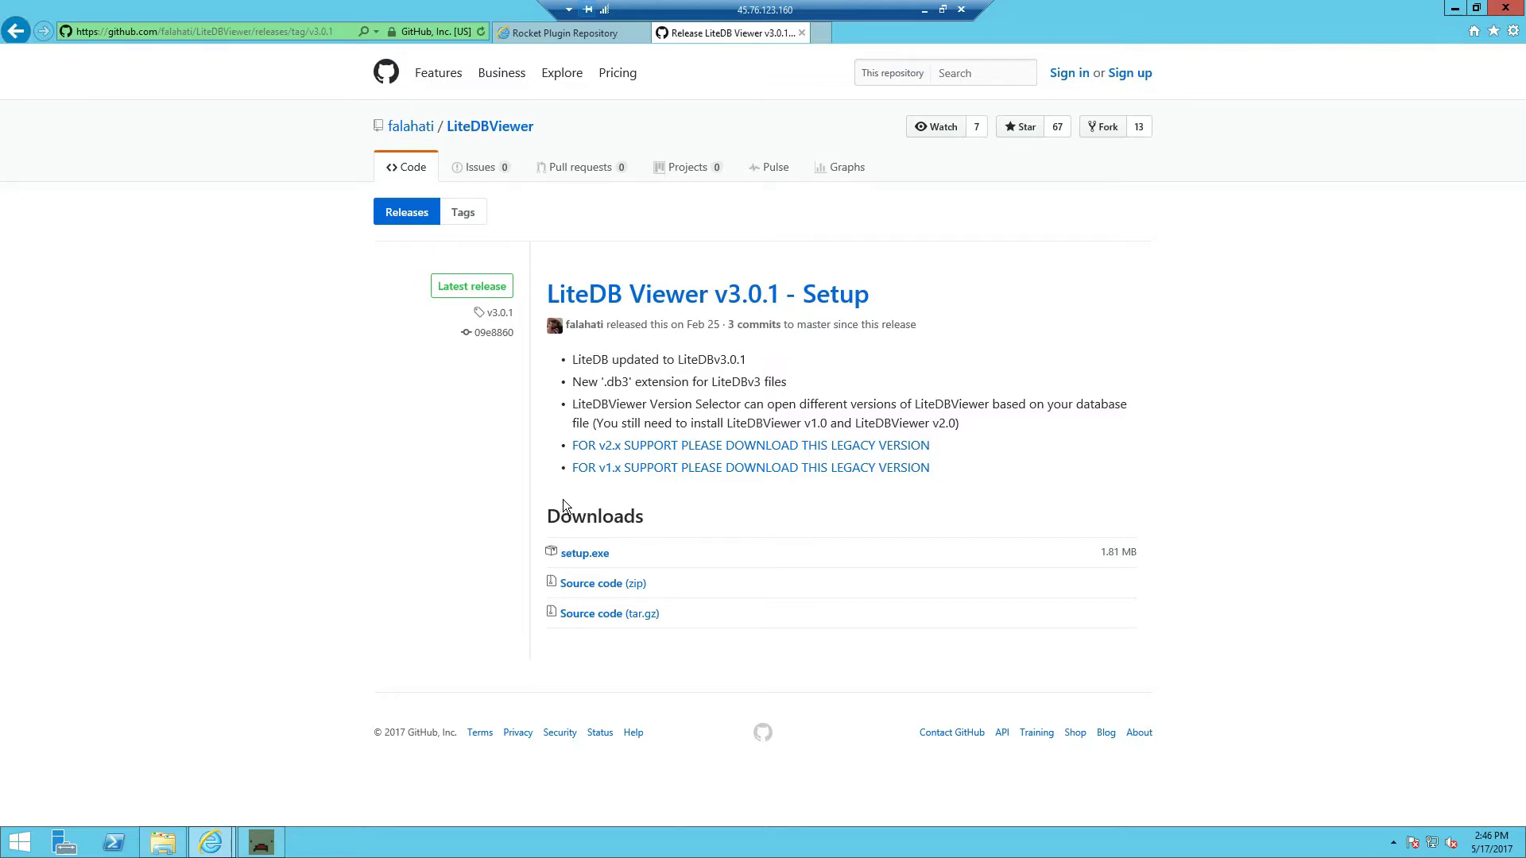
Download and run setup.exe from the LiteDB Viewer v3.0.1 release page and install LiteDB Viewer 3 in its default folder.
click(600, 558)
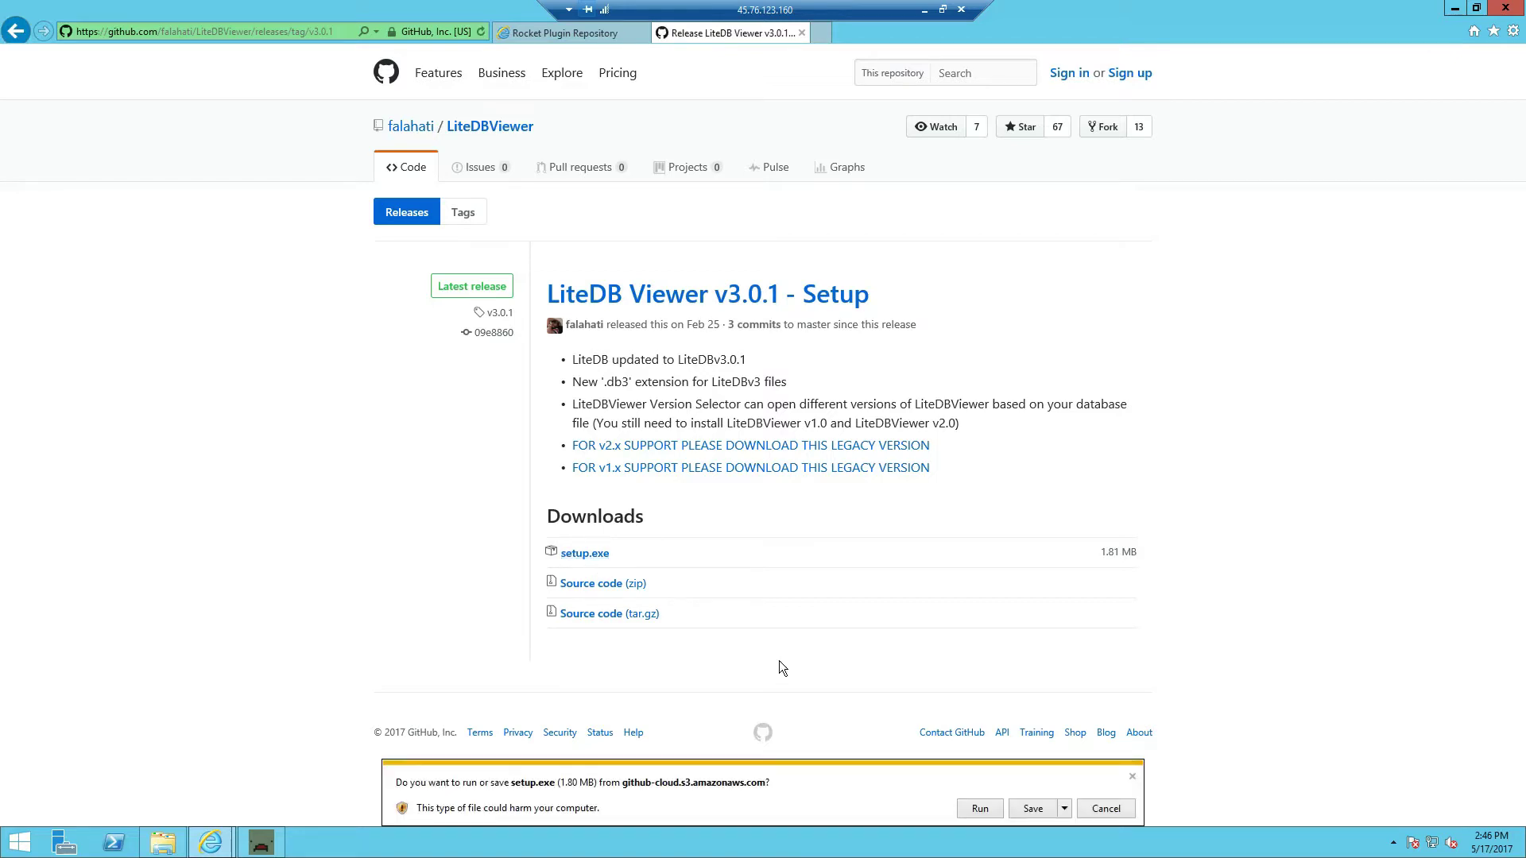
click(981, 808)
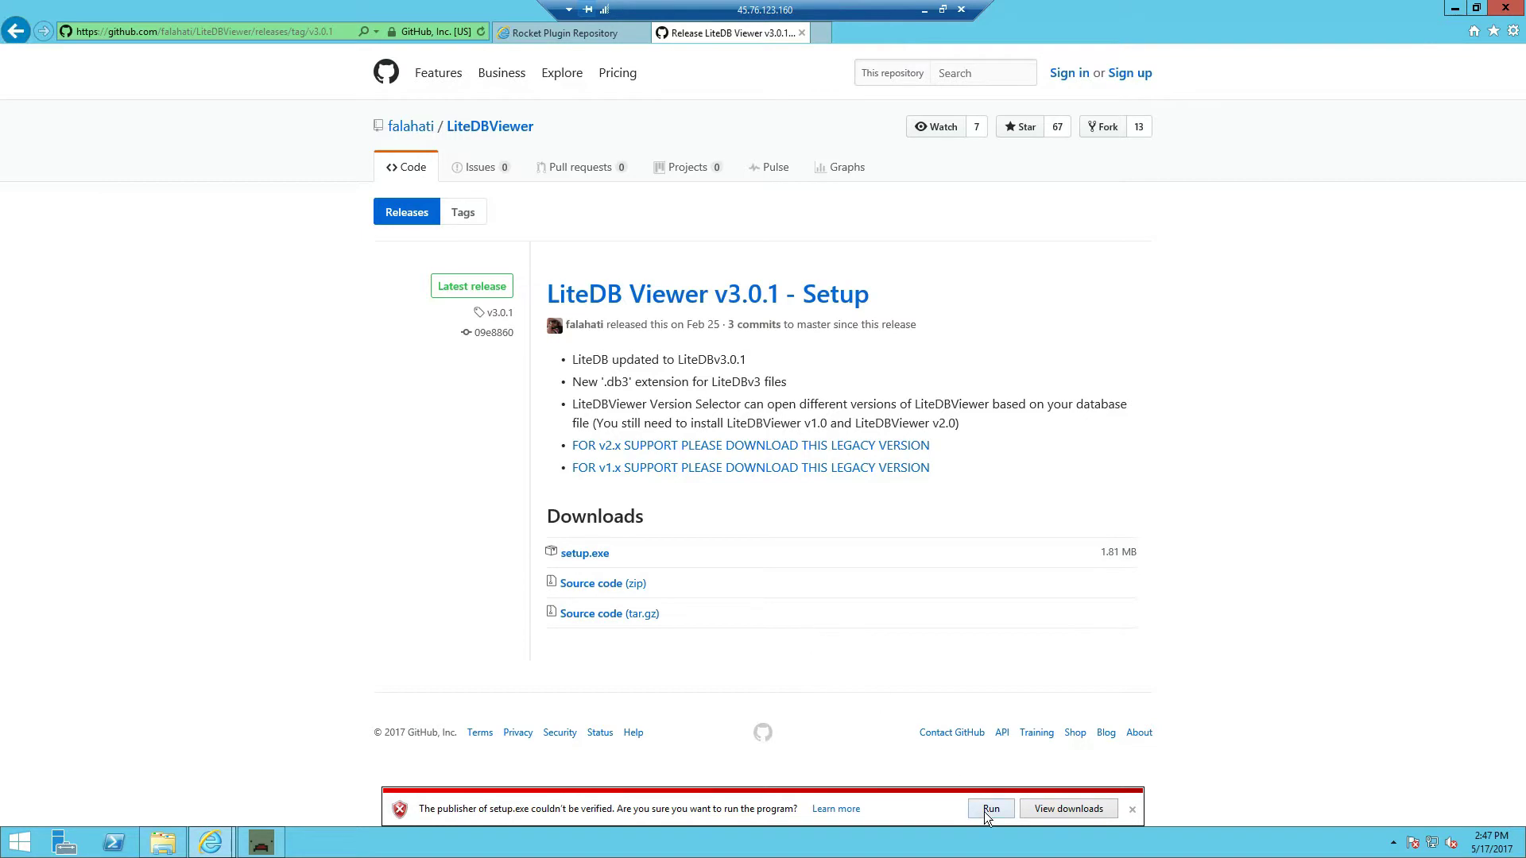
click(986, 810)
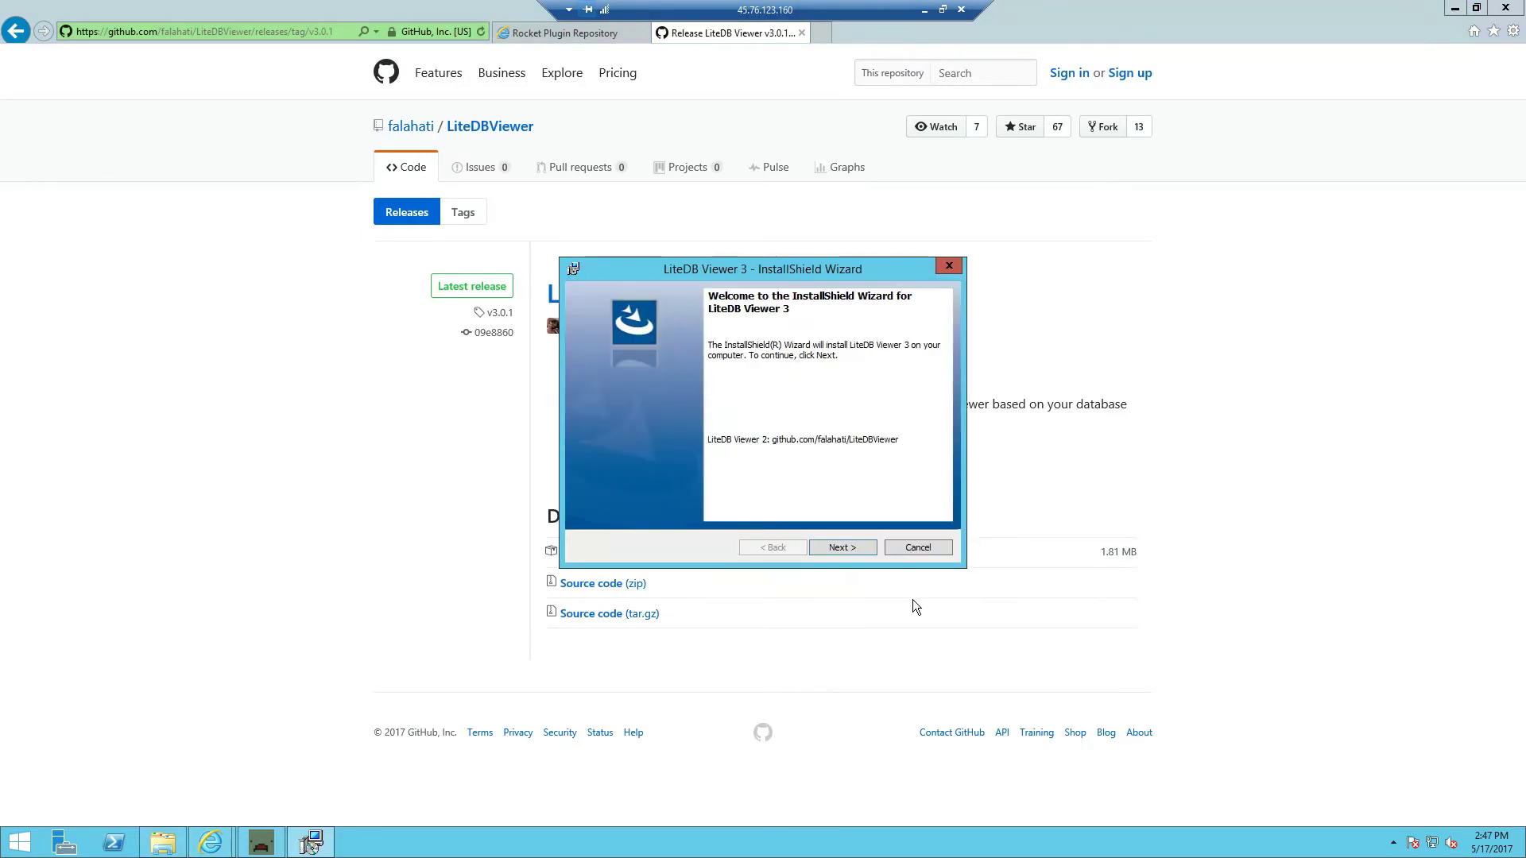
click(856, 546)
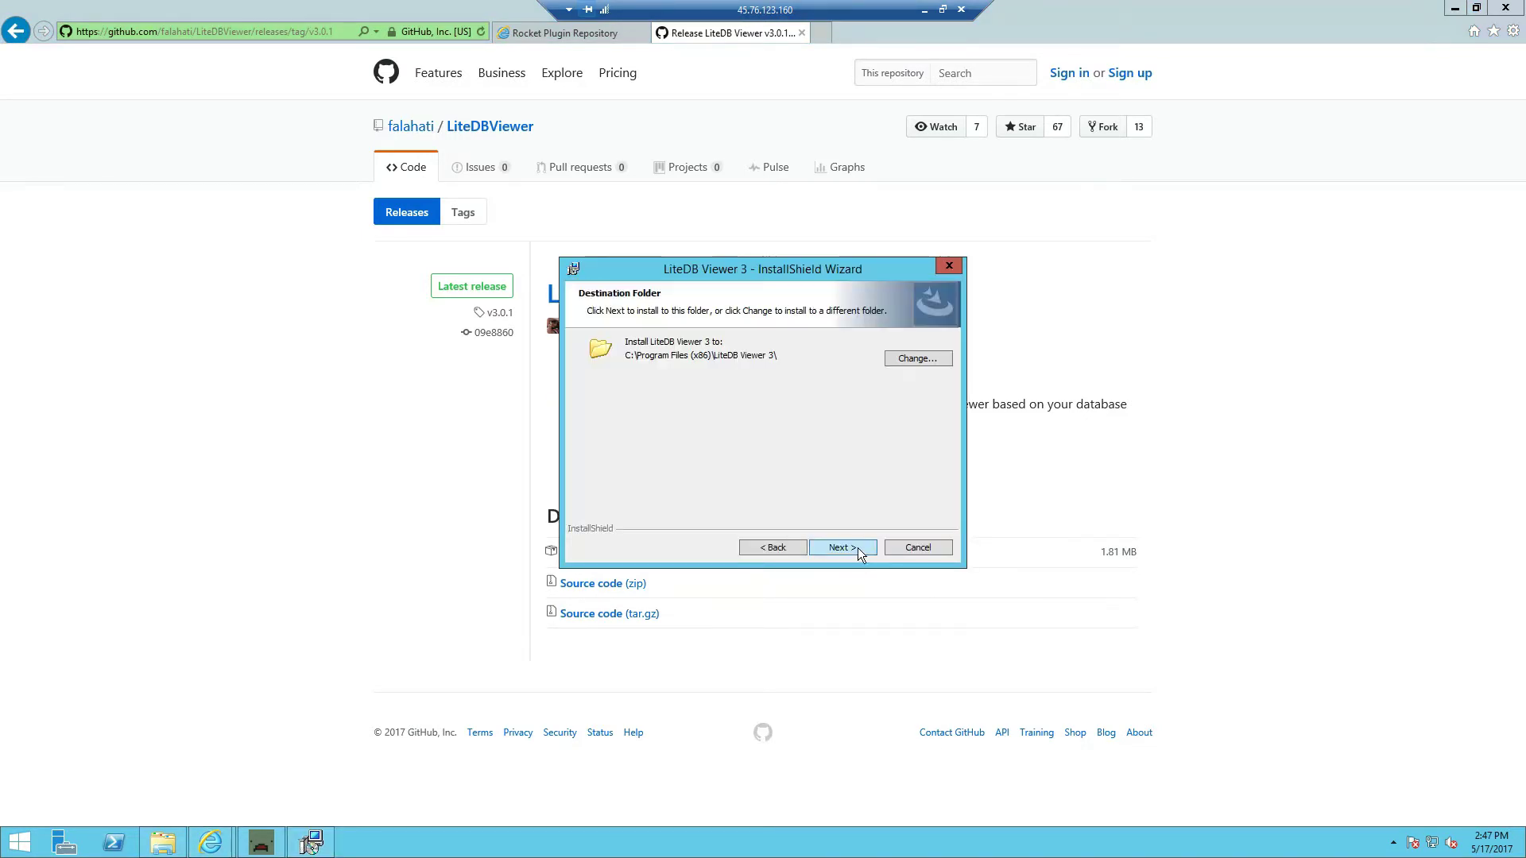
click(855, 545)
click(854, 543)
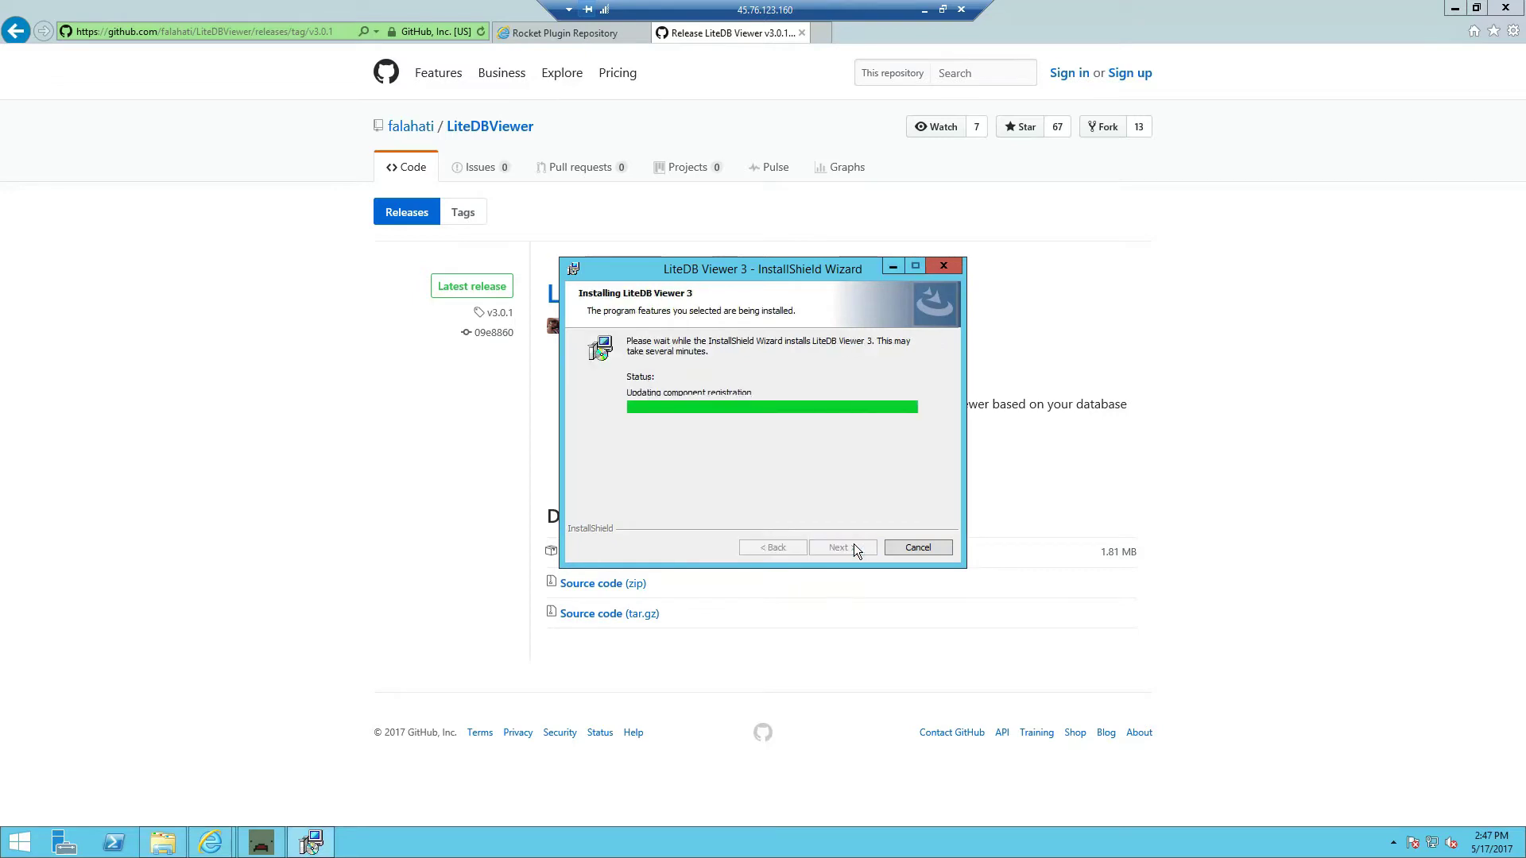
click(842, 548)
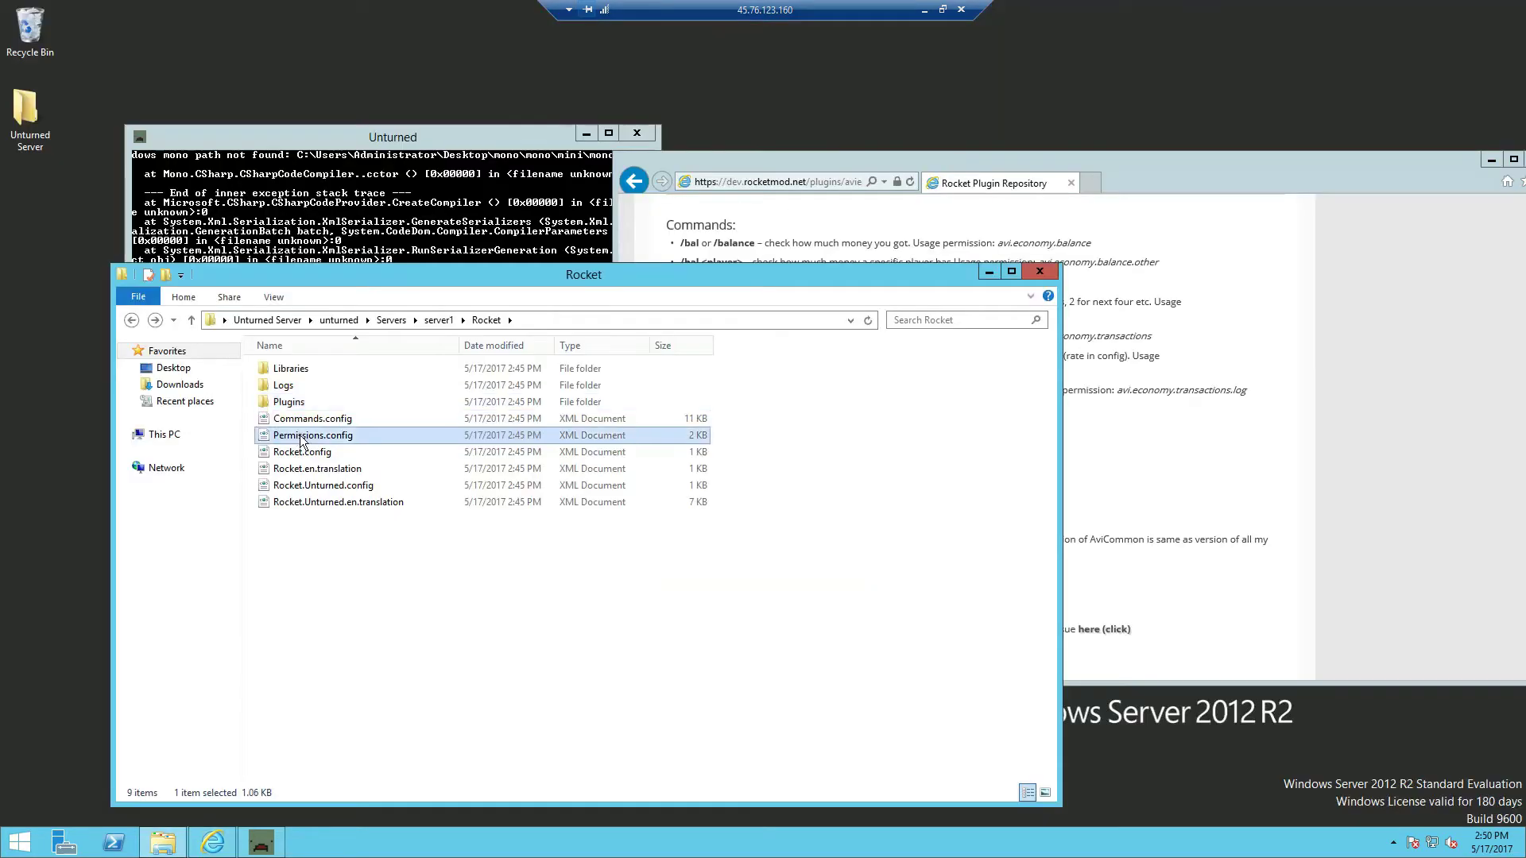
Open the Permissions.config file from the server's Rocket folder in Notepad++ and look through its groups.
right_click(298, 435)
click(360, 480)
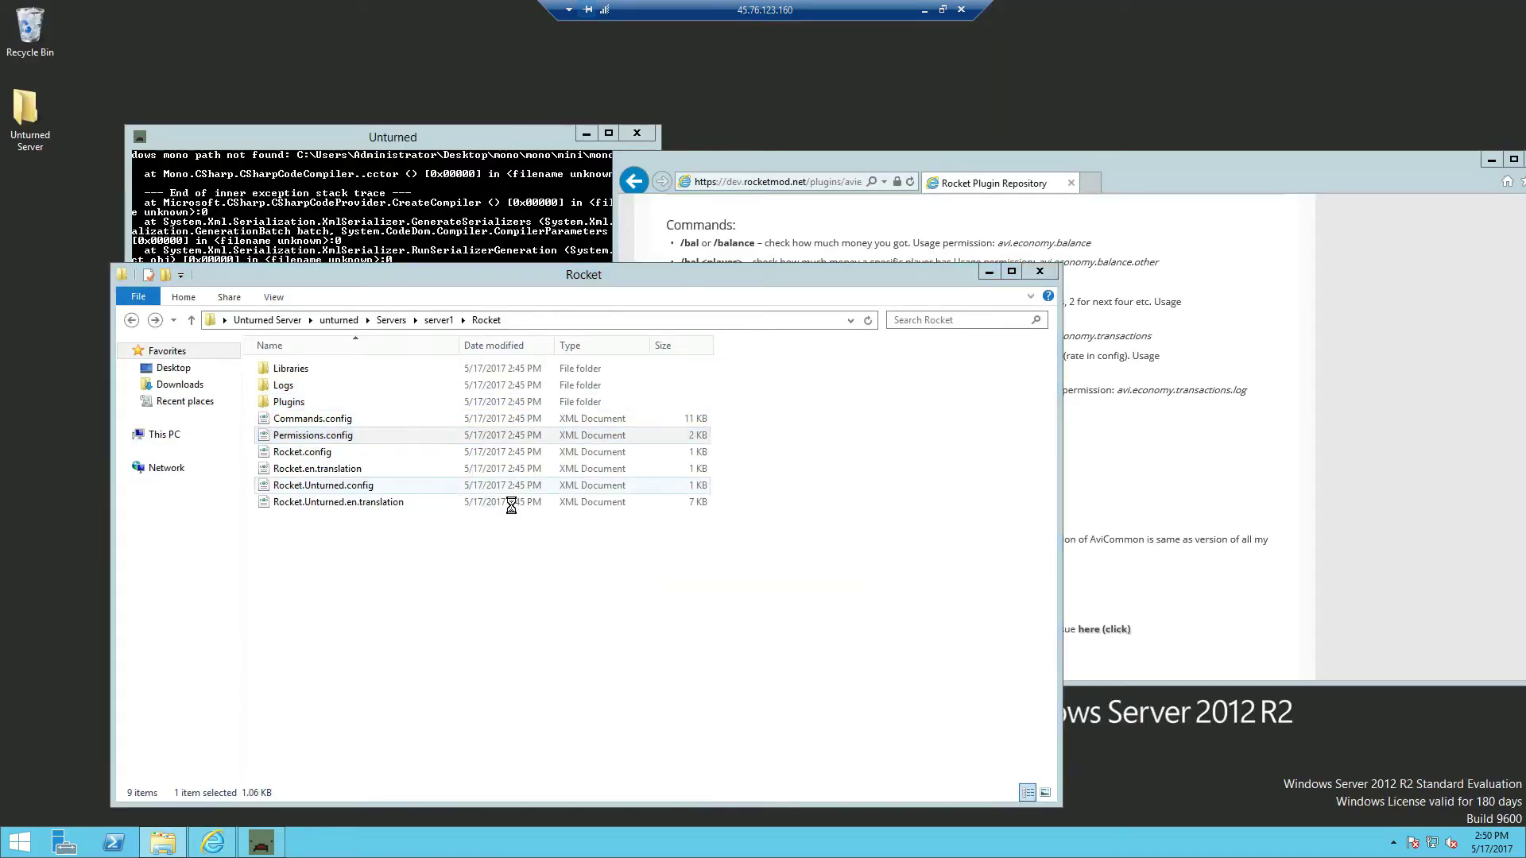
drag(702, 254, 401, 232)
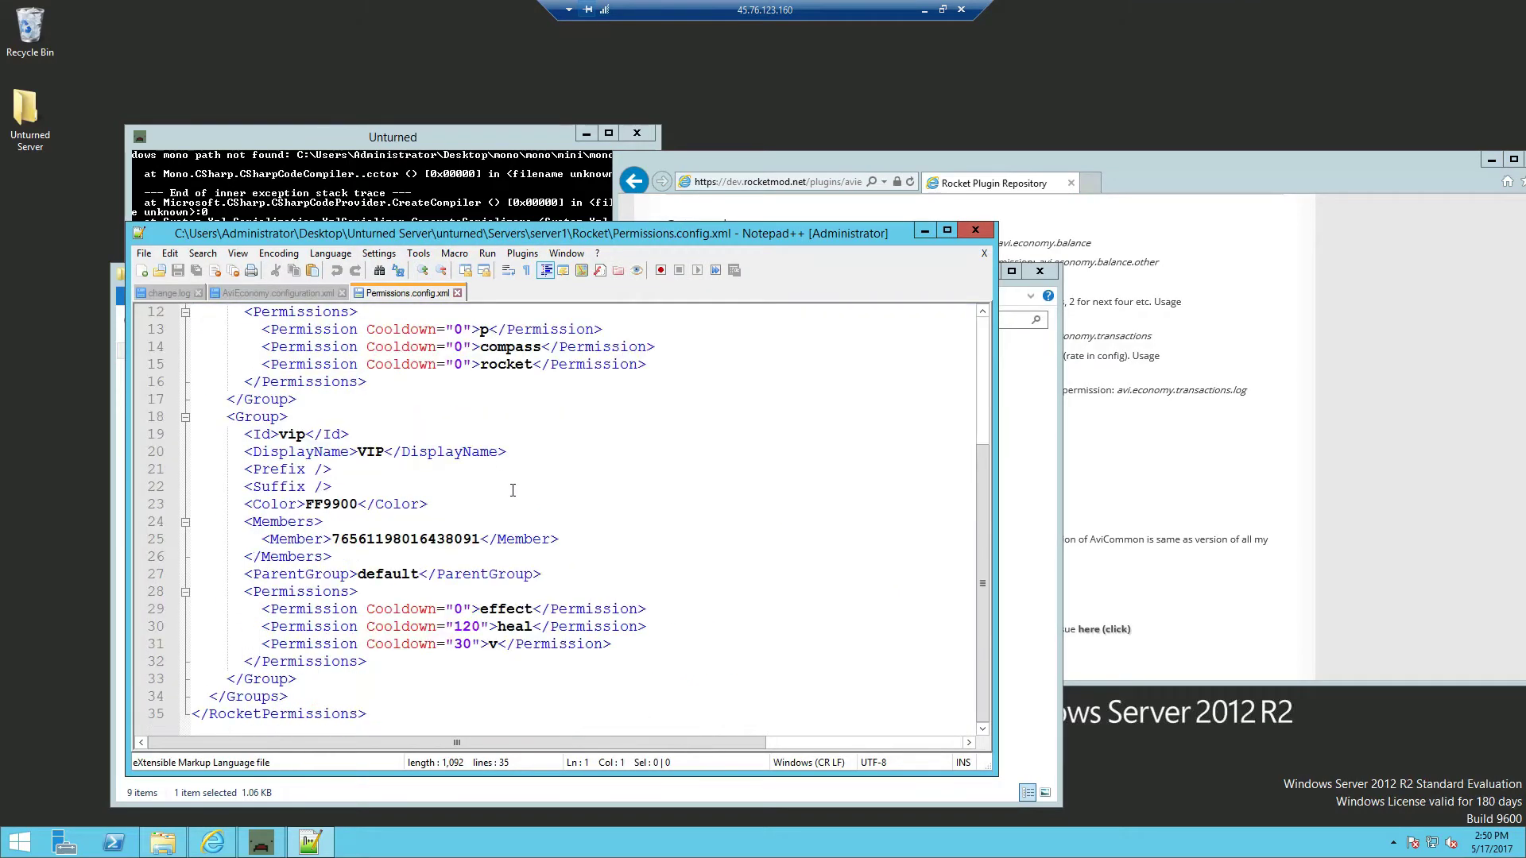
scroll(513, 493, up, 4)
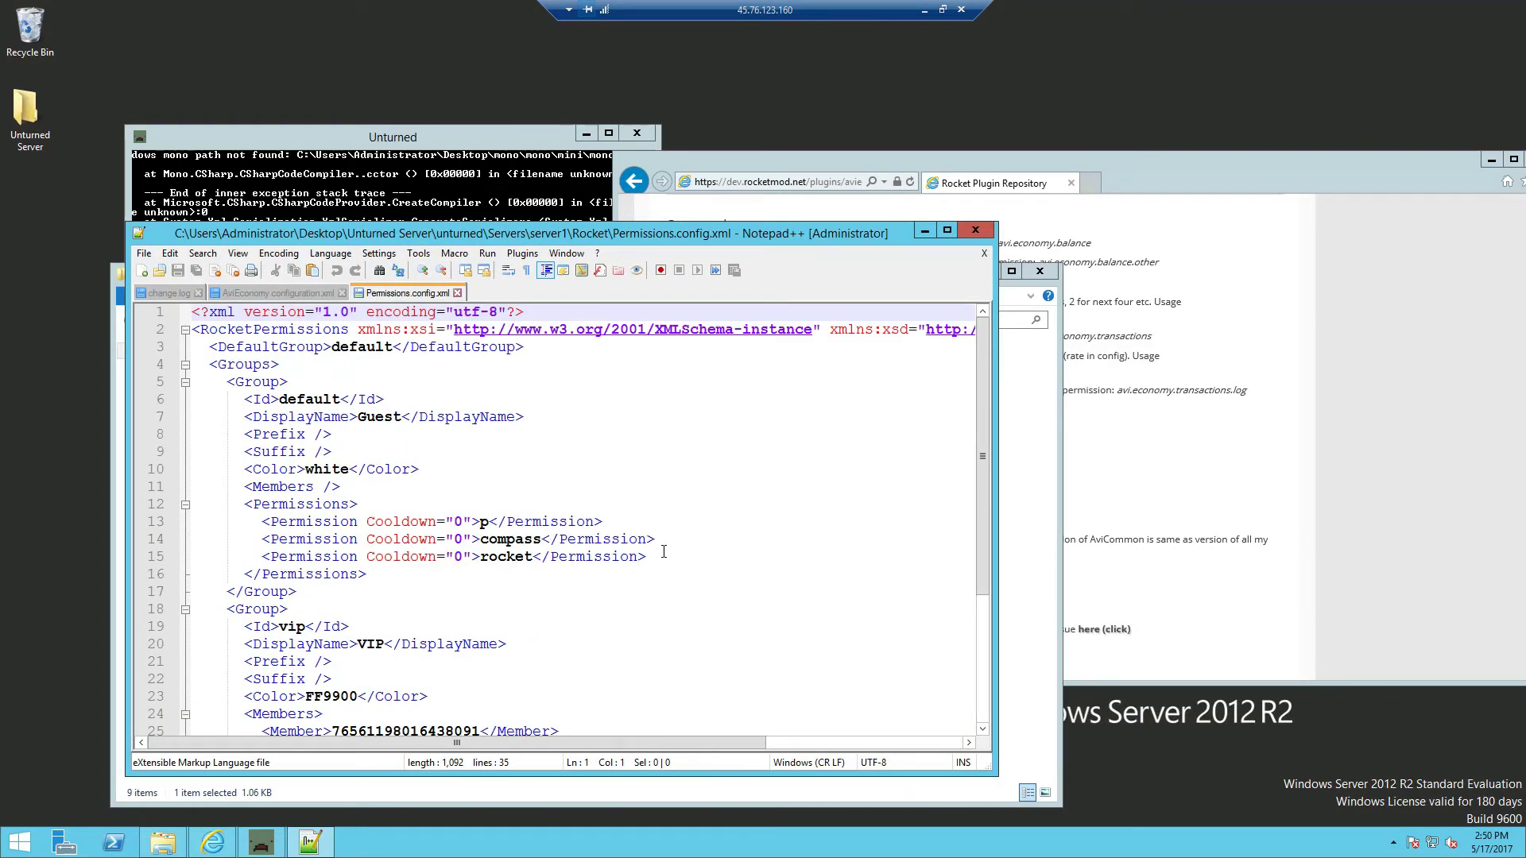
Duplicate the p, compass and rocket permission lines of the default group twice below the originals.
drag(663, 564, 291, 519)
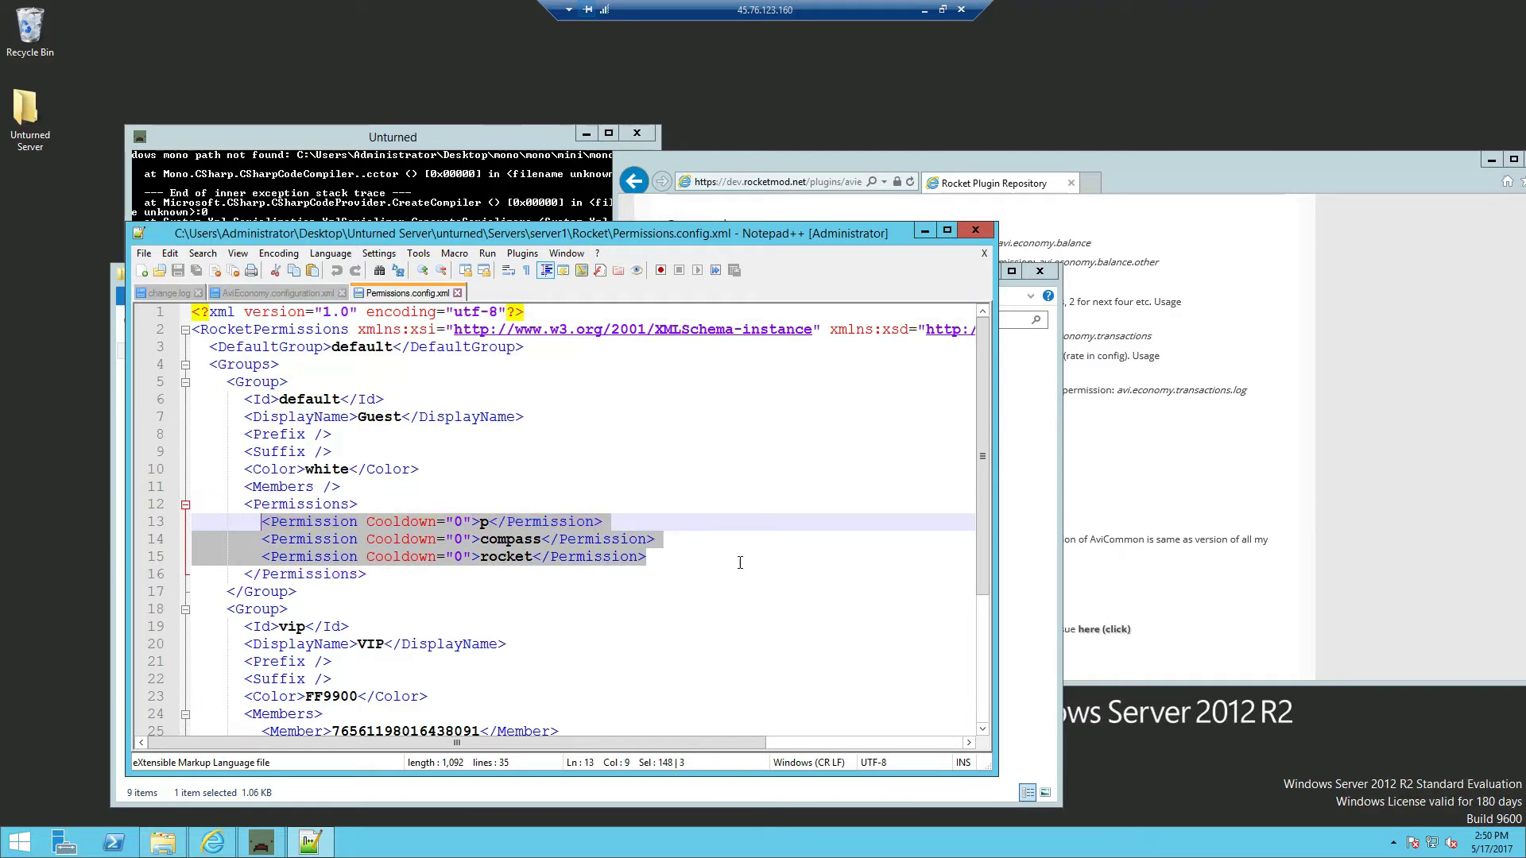
key(ctrl+c)
click(690, 558)
key(Return)
key(ctrl+v)
key(Return)
key(ctrl+v)
drag(671, 673, 192, 574)
Arrange the plugin page beside the permissions file and replace the first copied p entry with avi.economy.balance from the page's command list.
double_click(493, 577)
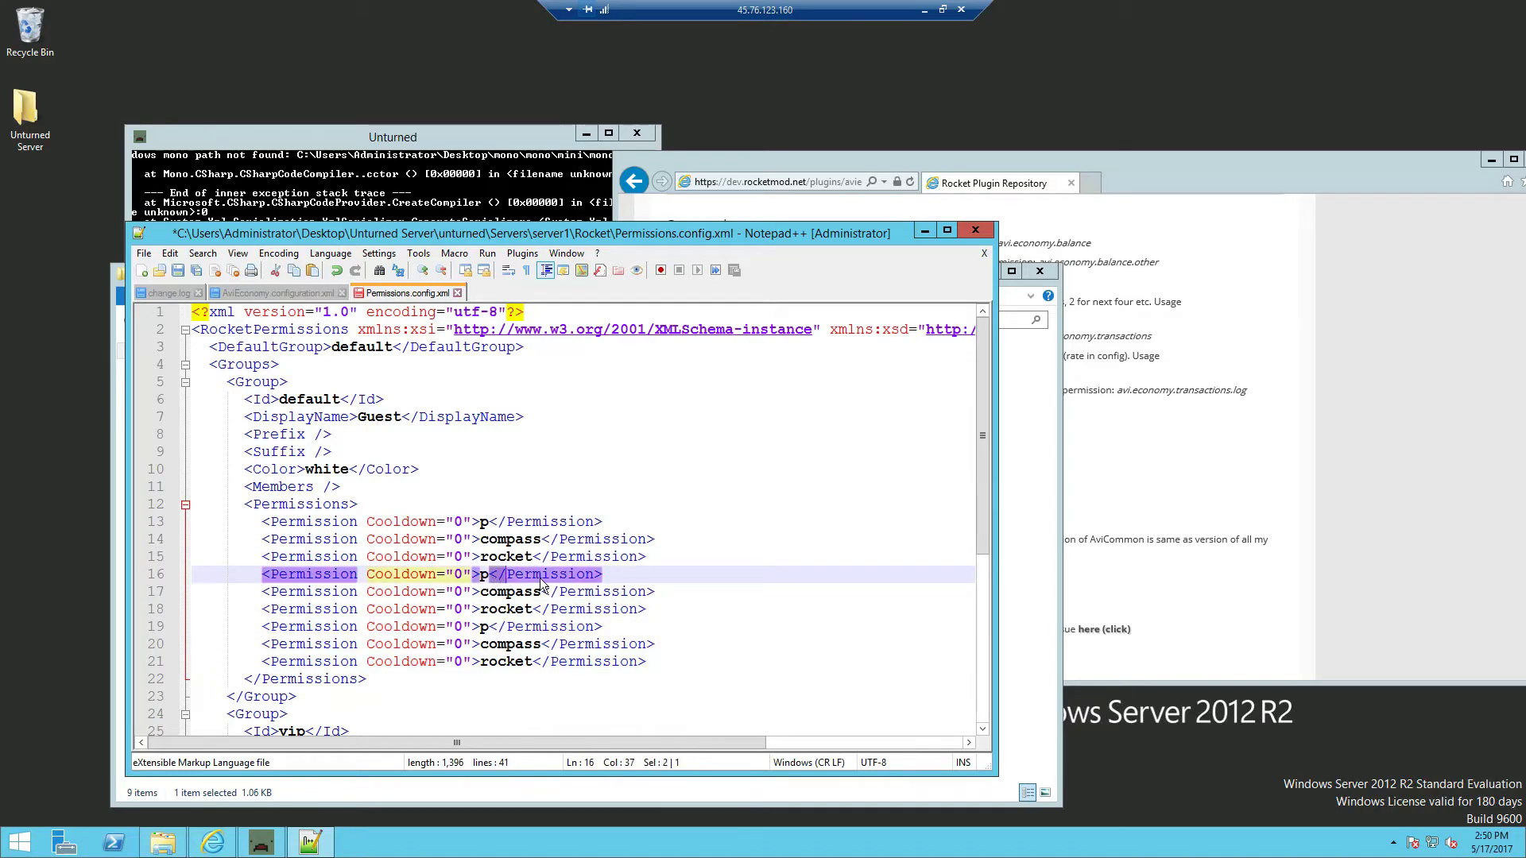
click(1283, 537)
scroll(1251, 552, up, 4)
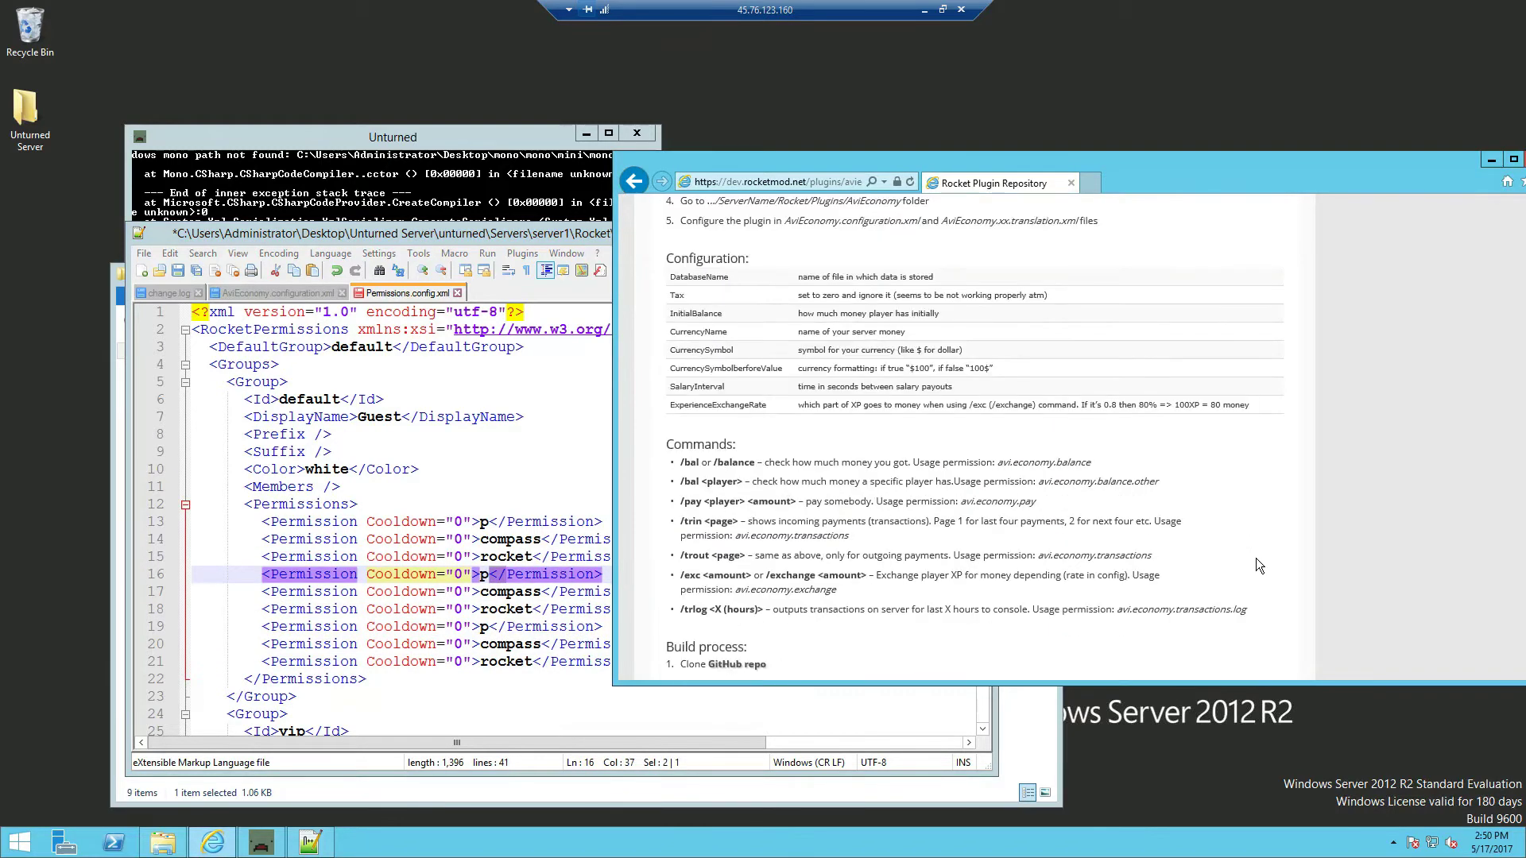
scroll(1256, 558, down, 1)
drag(1212, 164, 1375, 128)
drag(397, 233, 219, 192)
click(1160, 437)
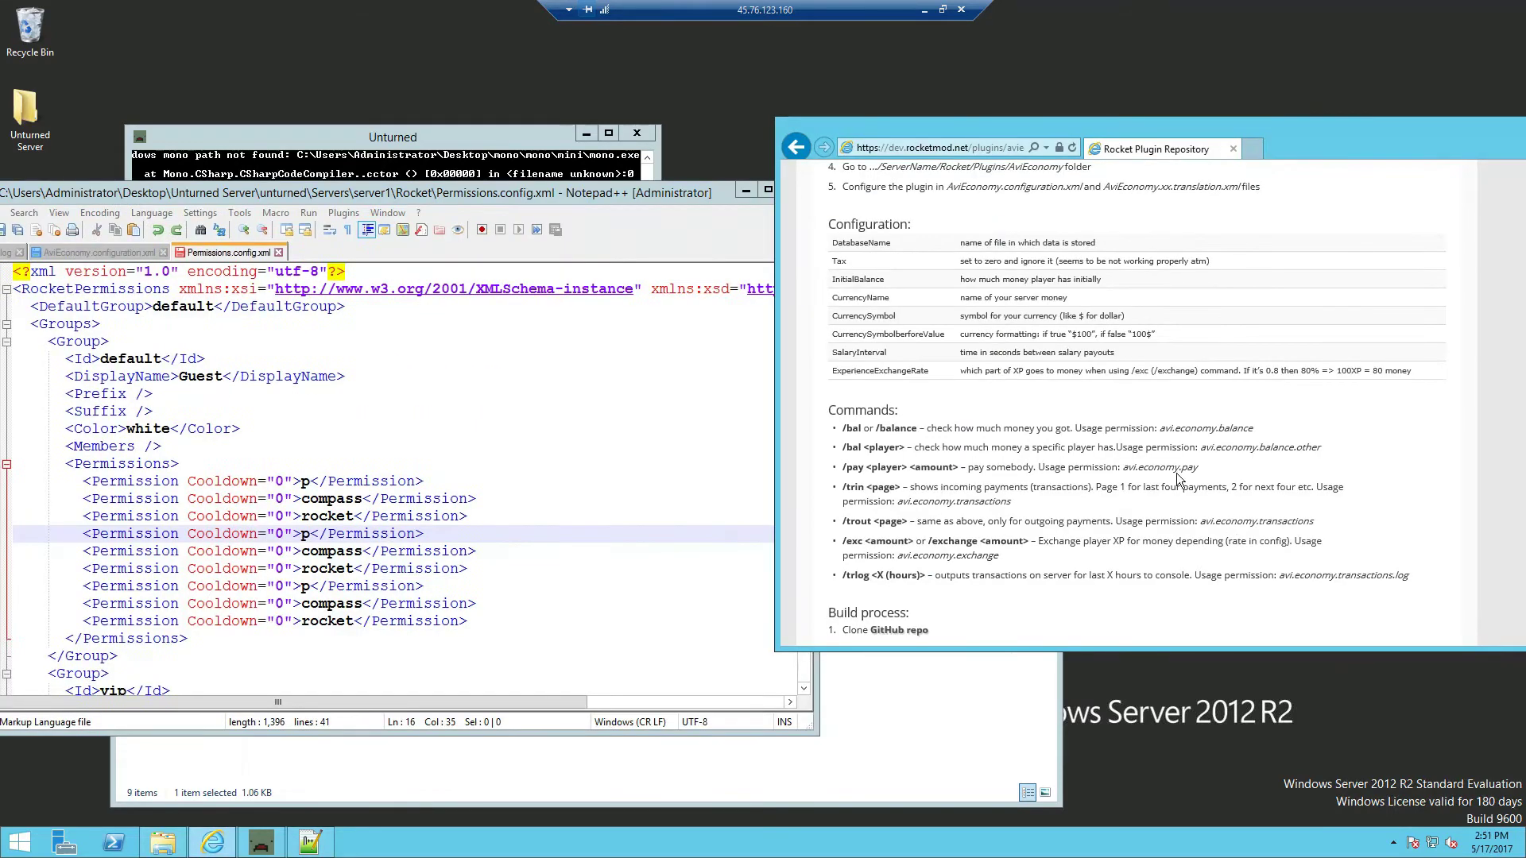
drag(1159, 433, 1301, 431)
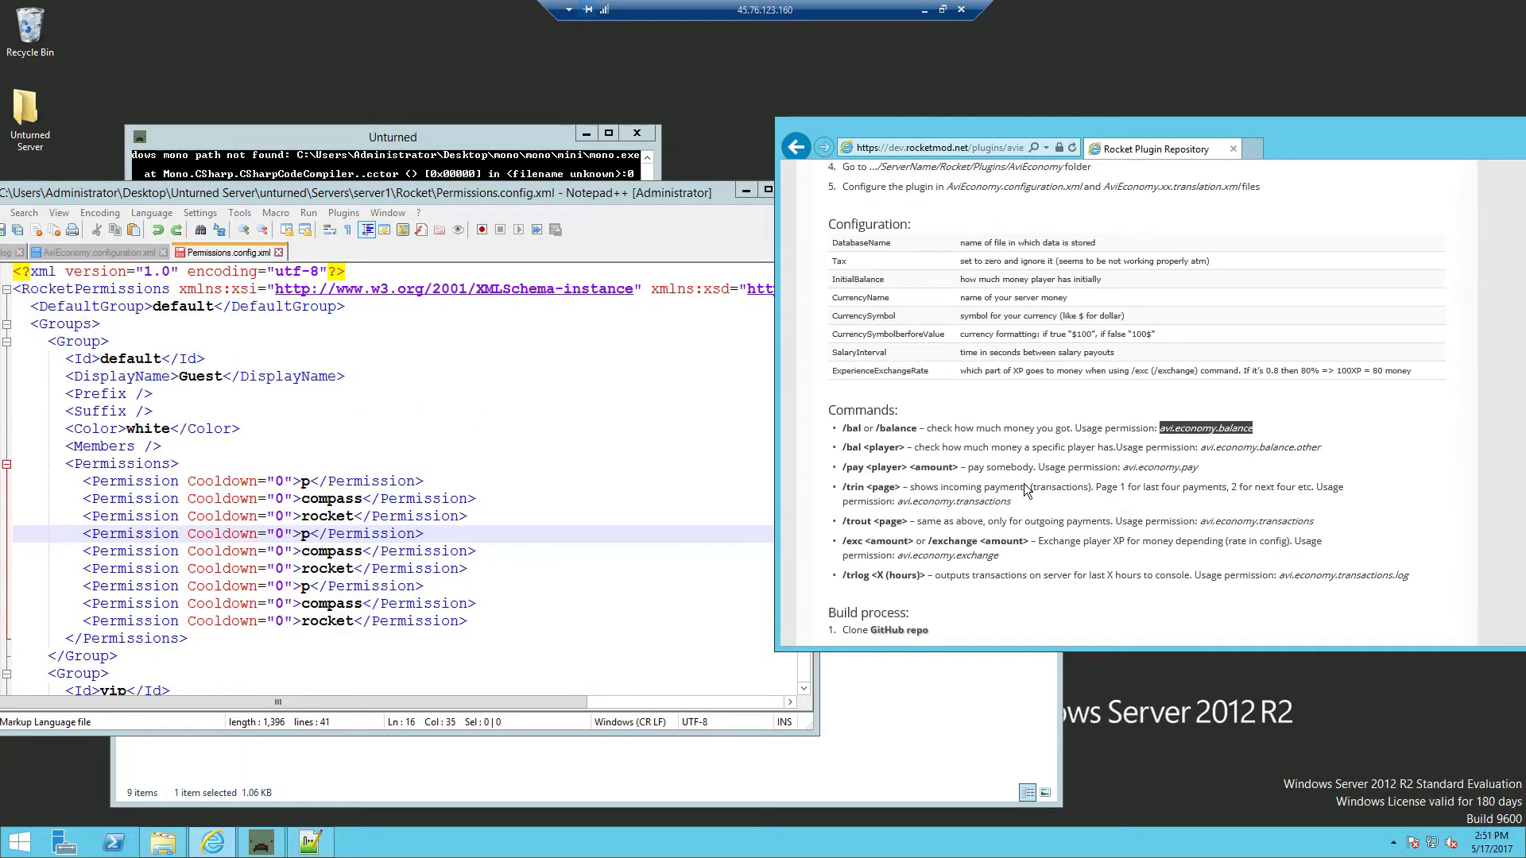
double_click(306, 534)
key(ctrl+v)
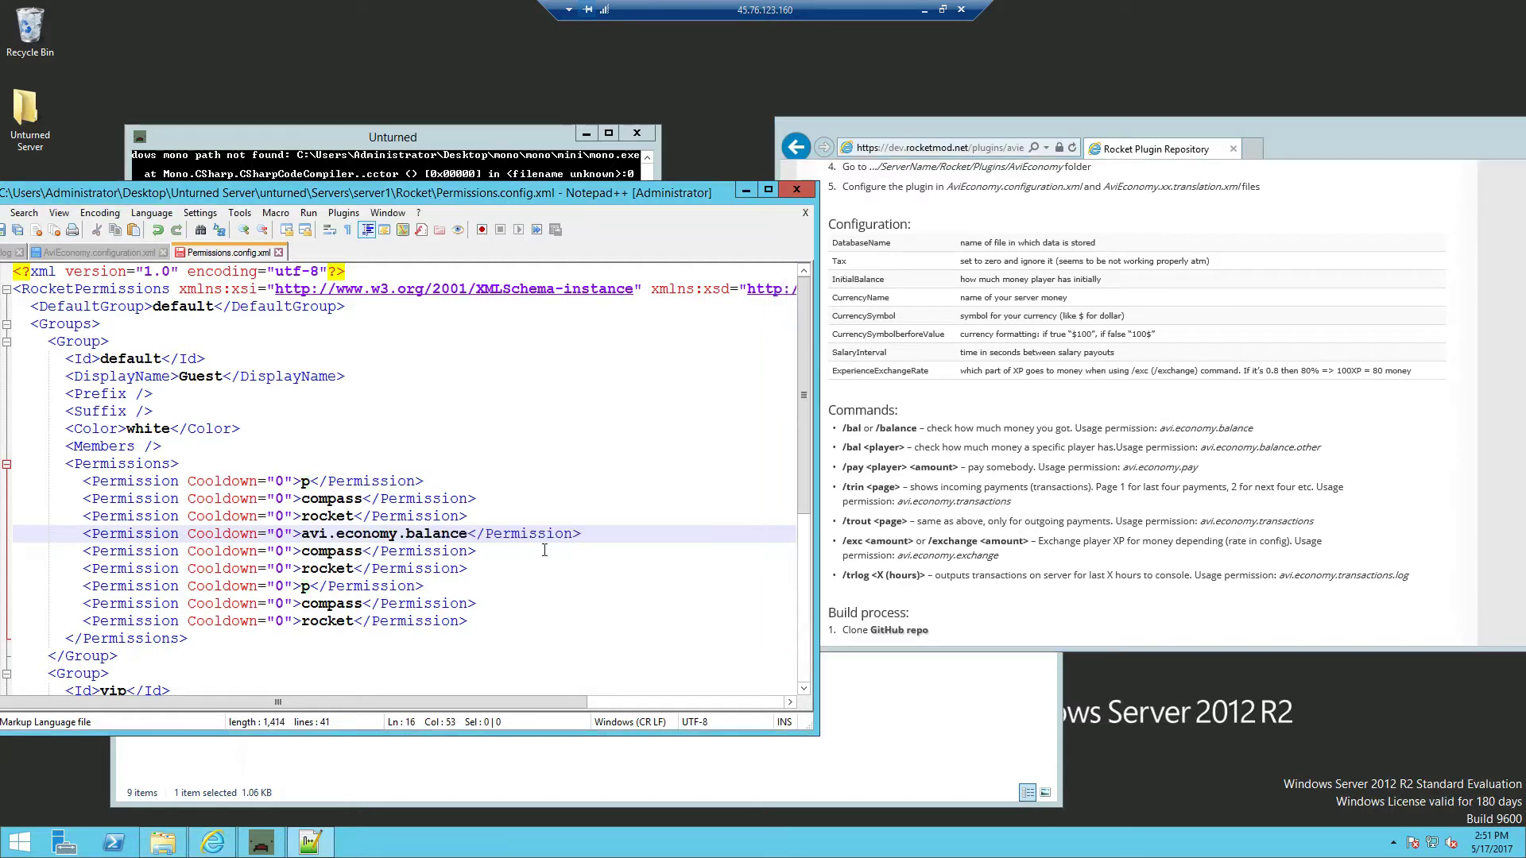
Read the /bal <player> command's description and replace the first copied compass entry with the /pay permission avi.economy.pay.
drag(1200, 447, 1380, 452)
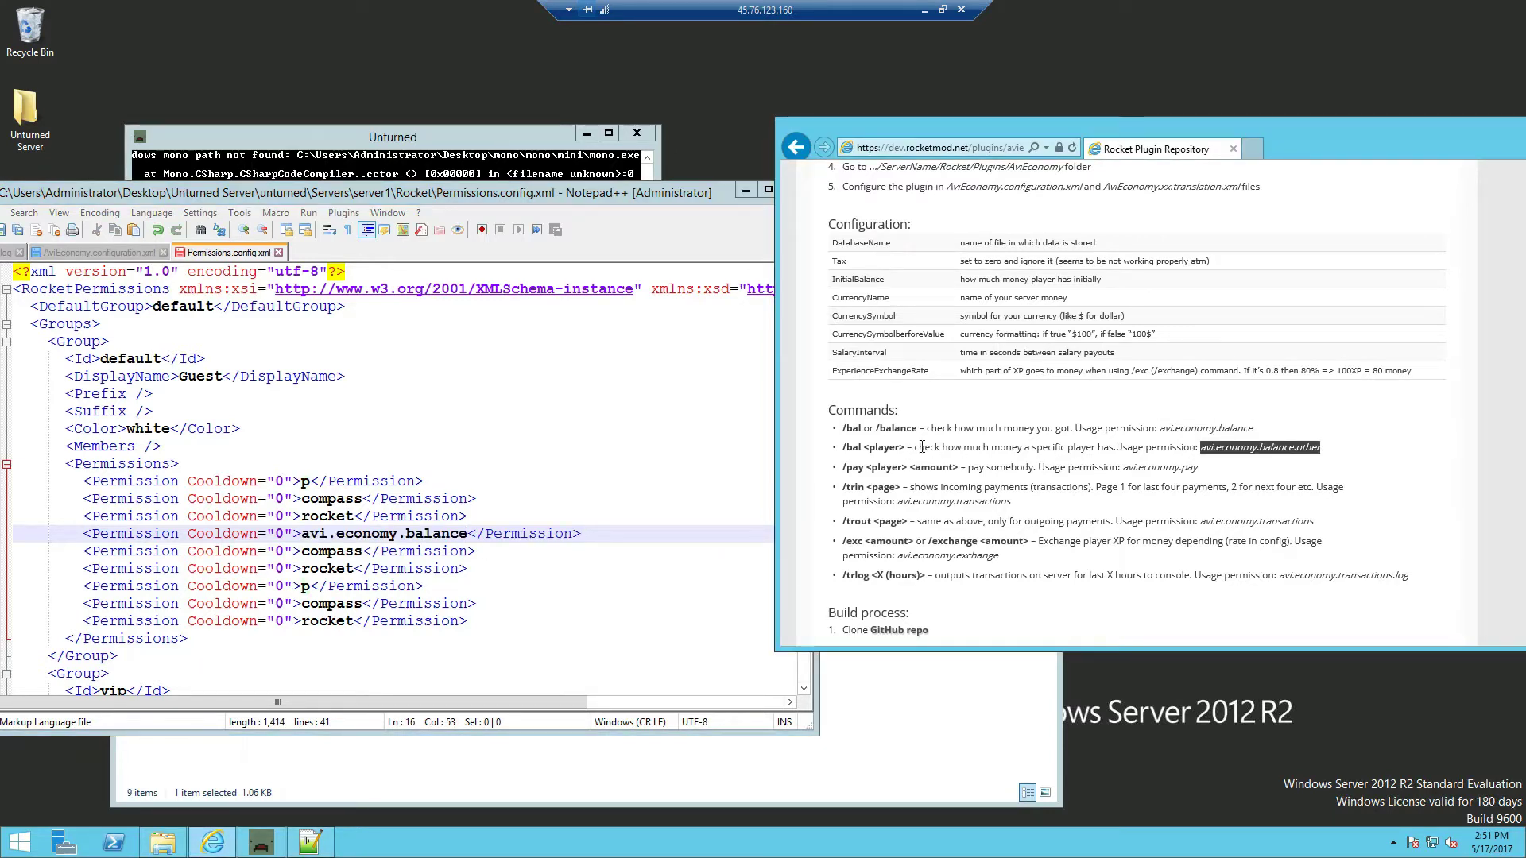
drag(912, 449, 908, 449)
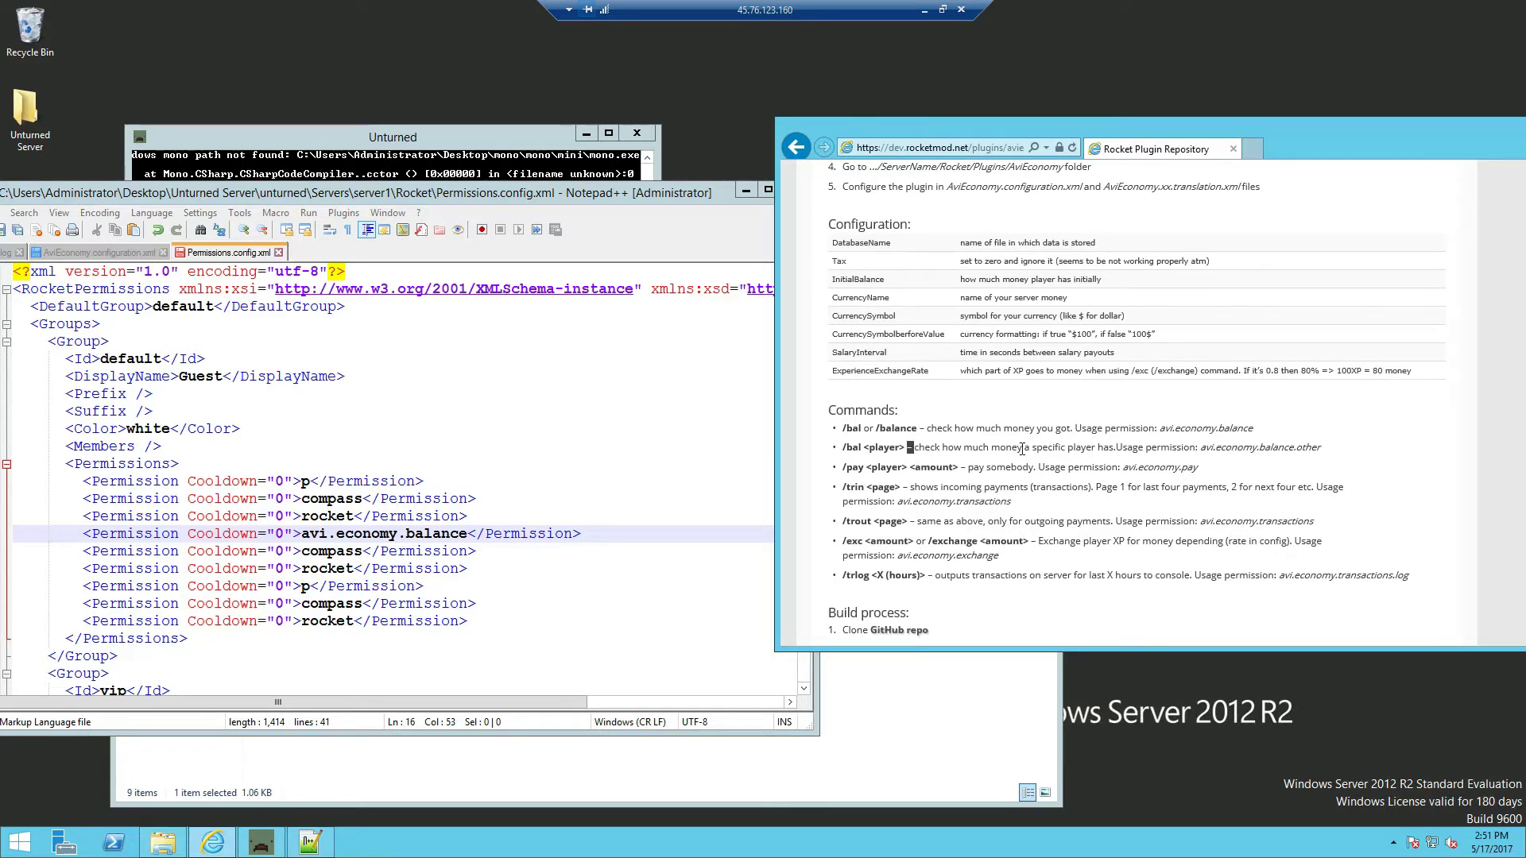
click(1046, 513)
drag(1223, 469, 1123, 469)
key(ctrl+c)
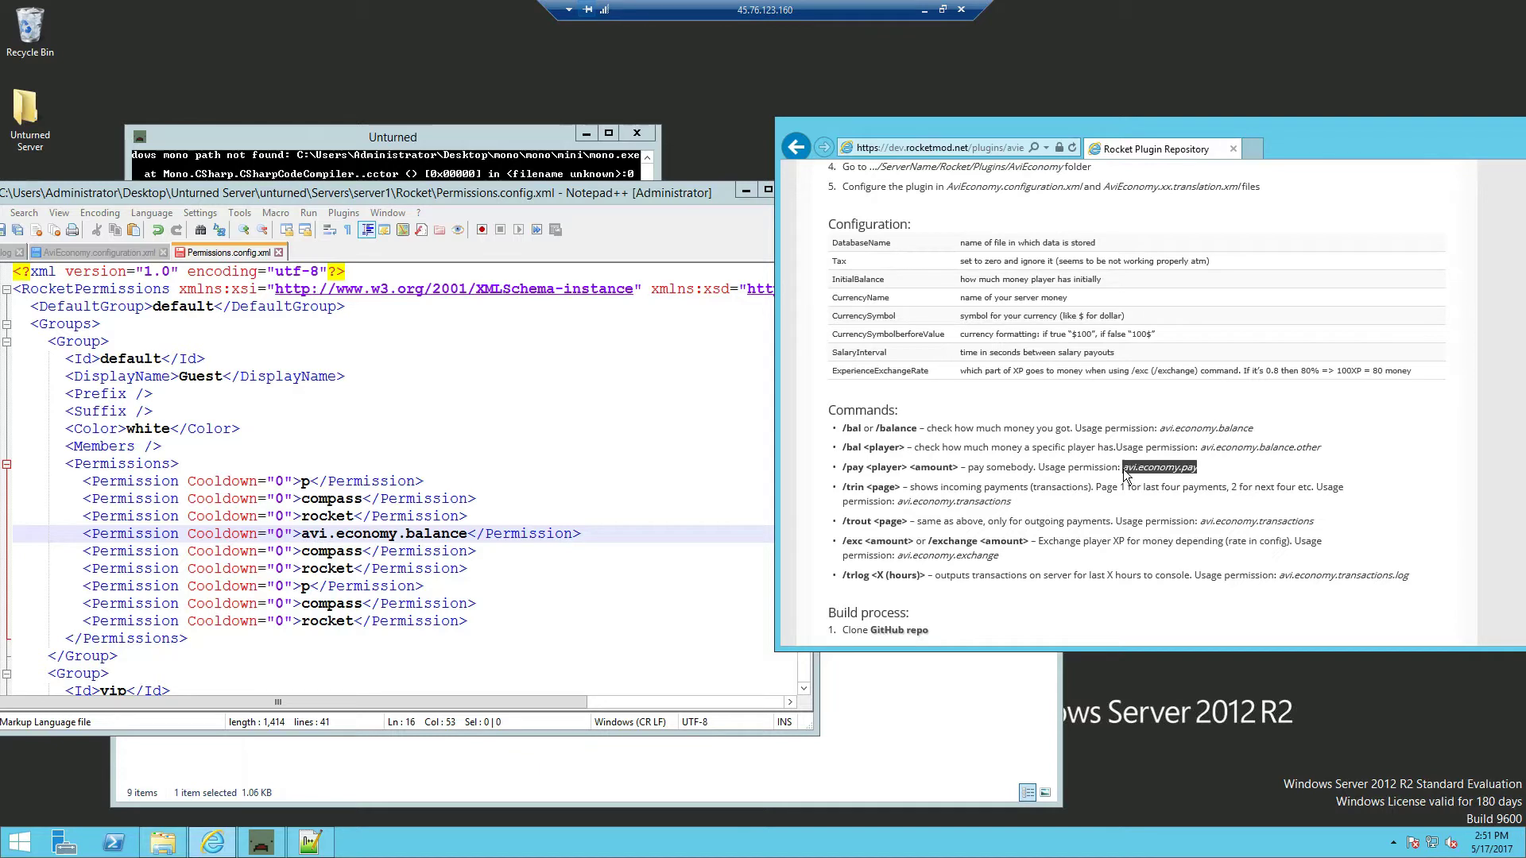
double_click(316, 552)
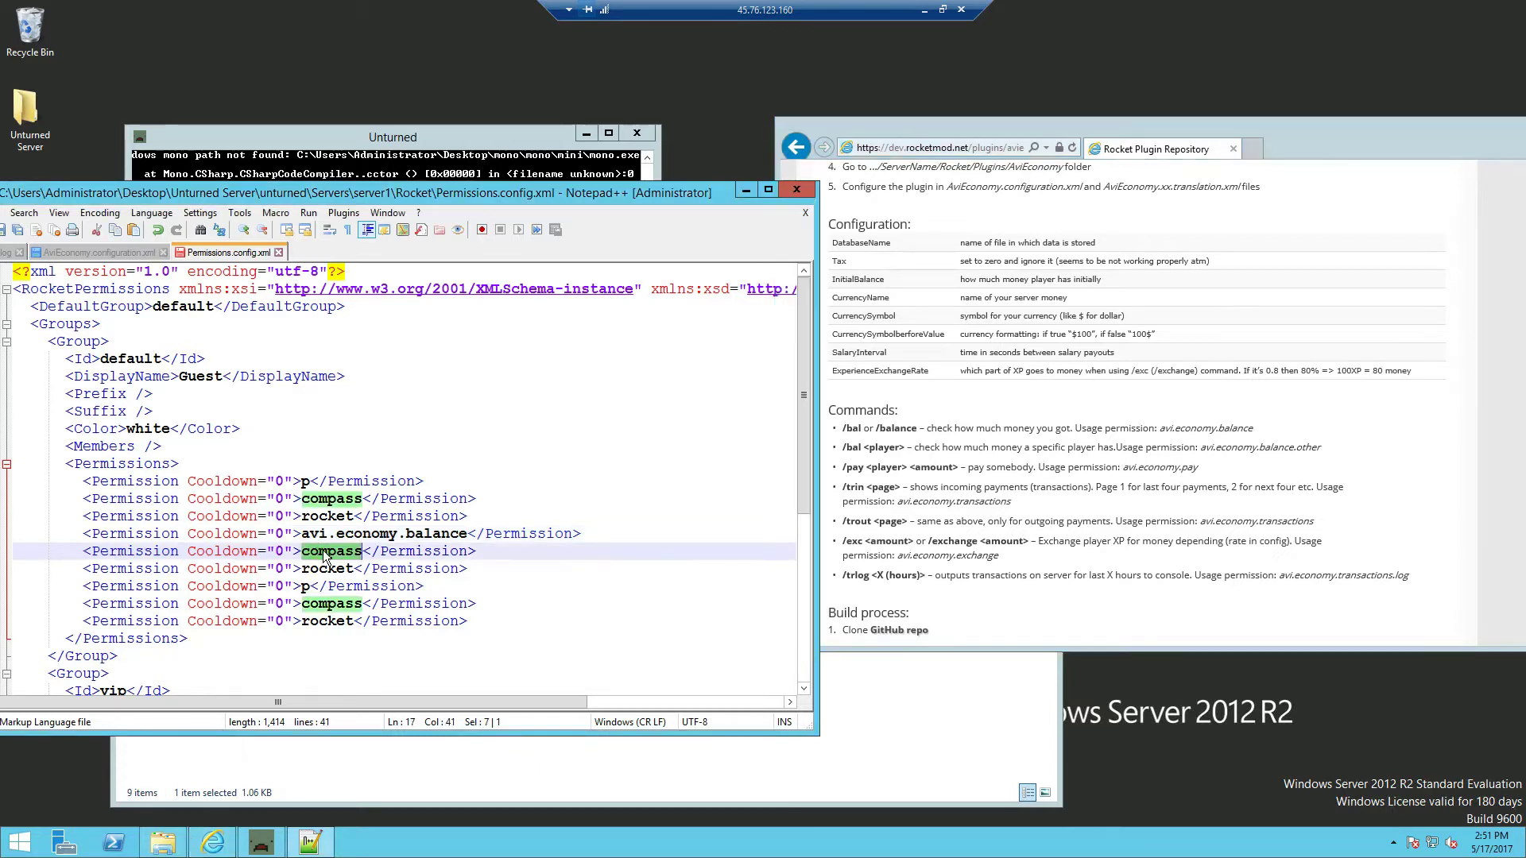
key(ctrl+v)
Replace the first copied rocket entry with the /trin permission avi.economy.transactions from the plugin page.
click(1011, 501)
drag(1011, 502, 896, 503)
key(ctrl+c)
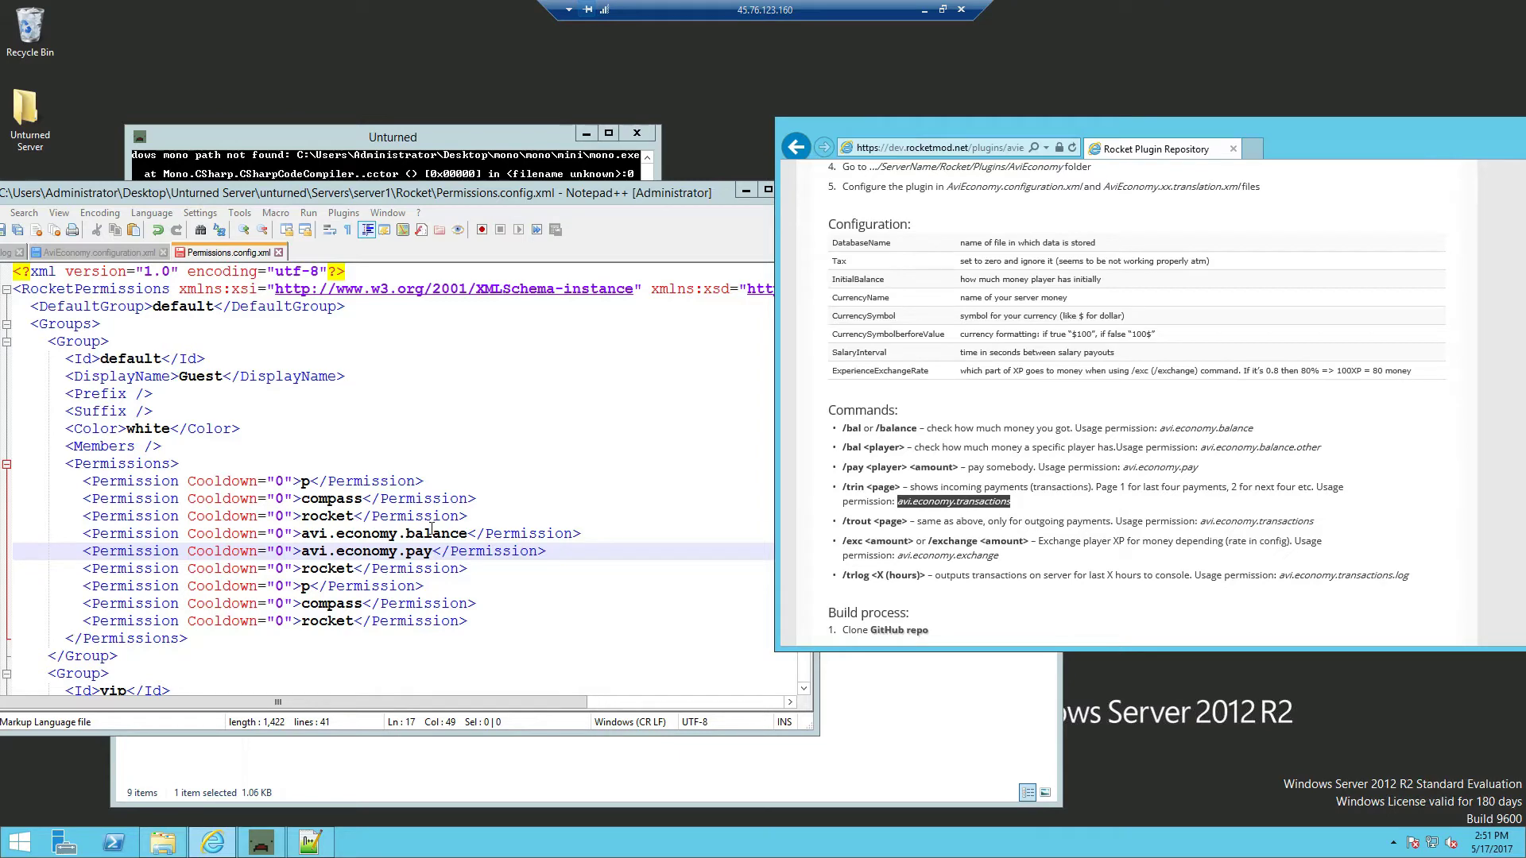
double_click(326, 569)
key(ctrl+v)
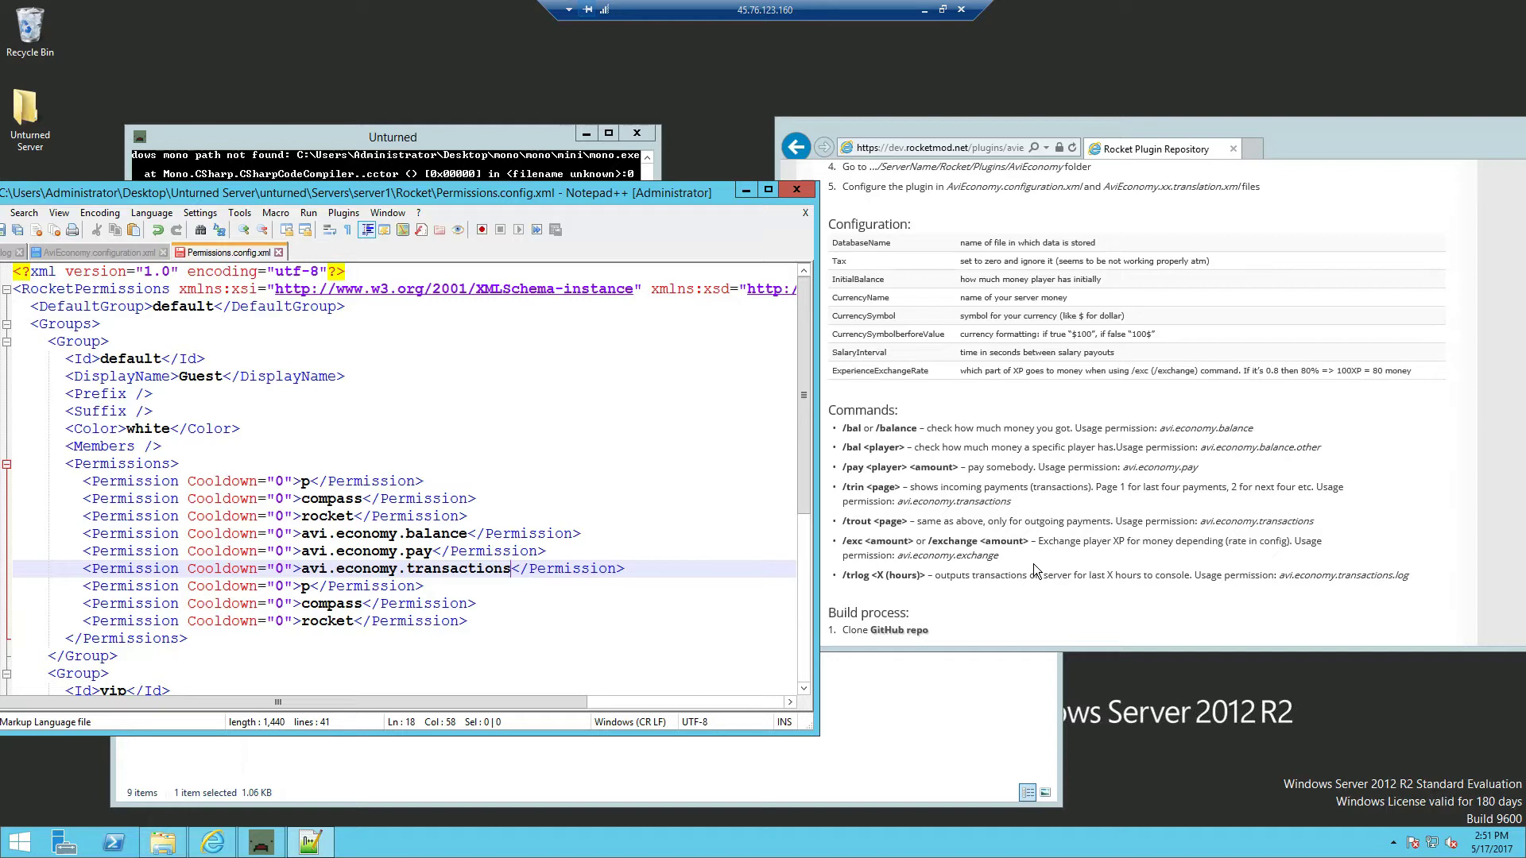
Replace the second copied p entry with the /trout permission avi.economy.transactions and read that command's description.
double_click(1256, 522)
key(ctrl+c)
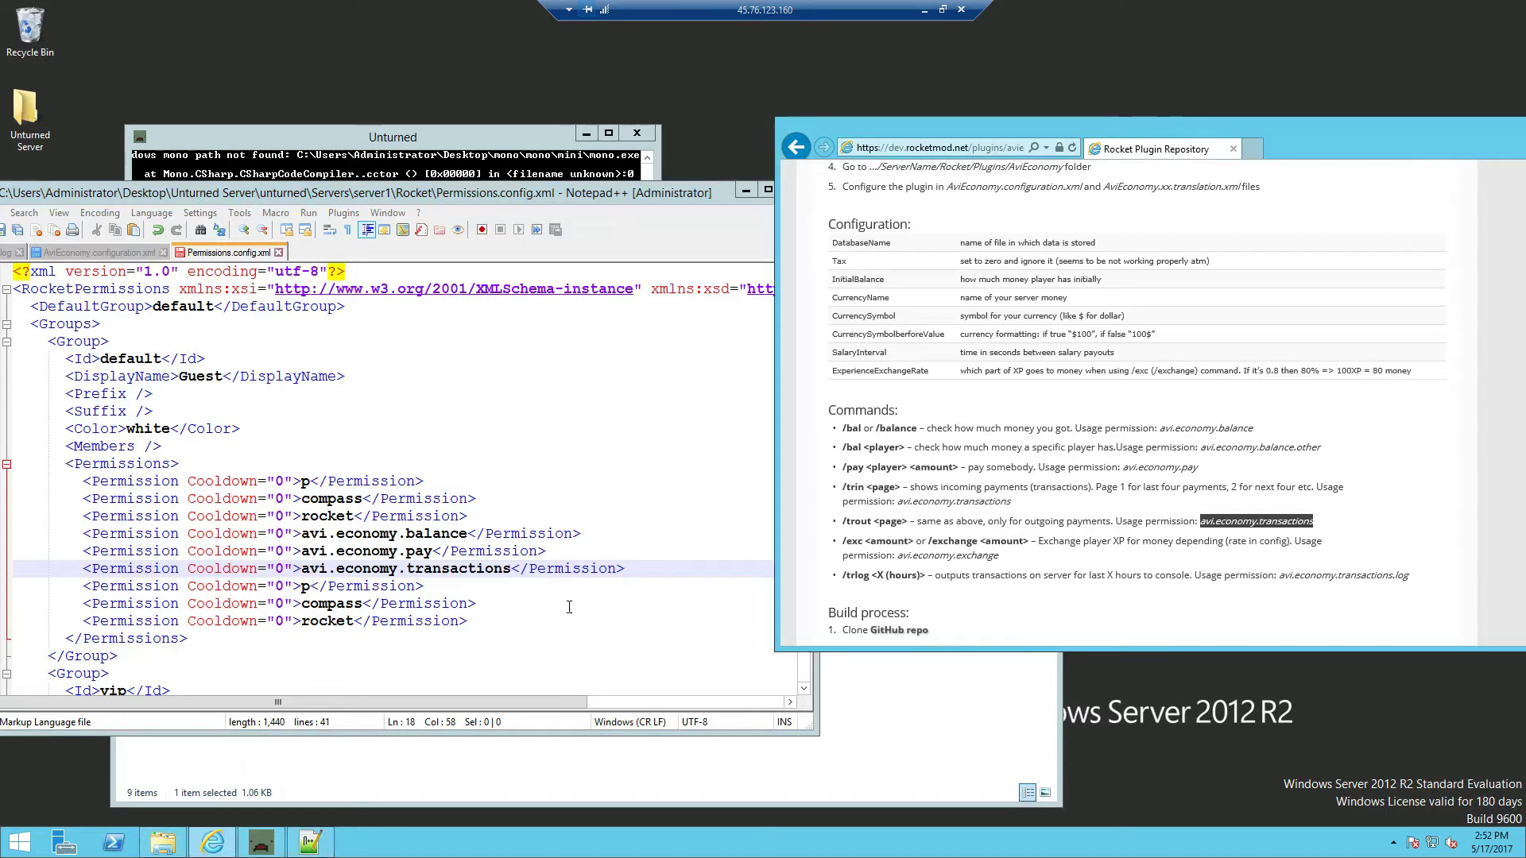
double_click(305, 586)
key(ctrl+v)
click(975, 525)
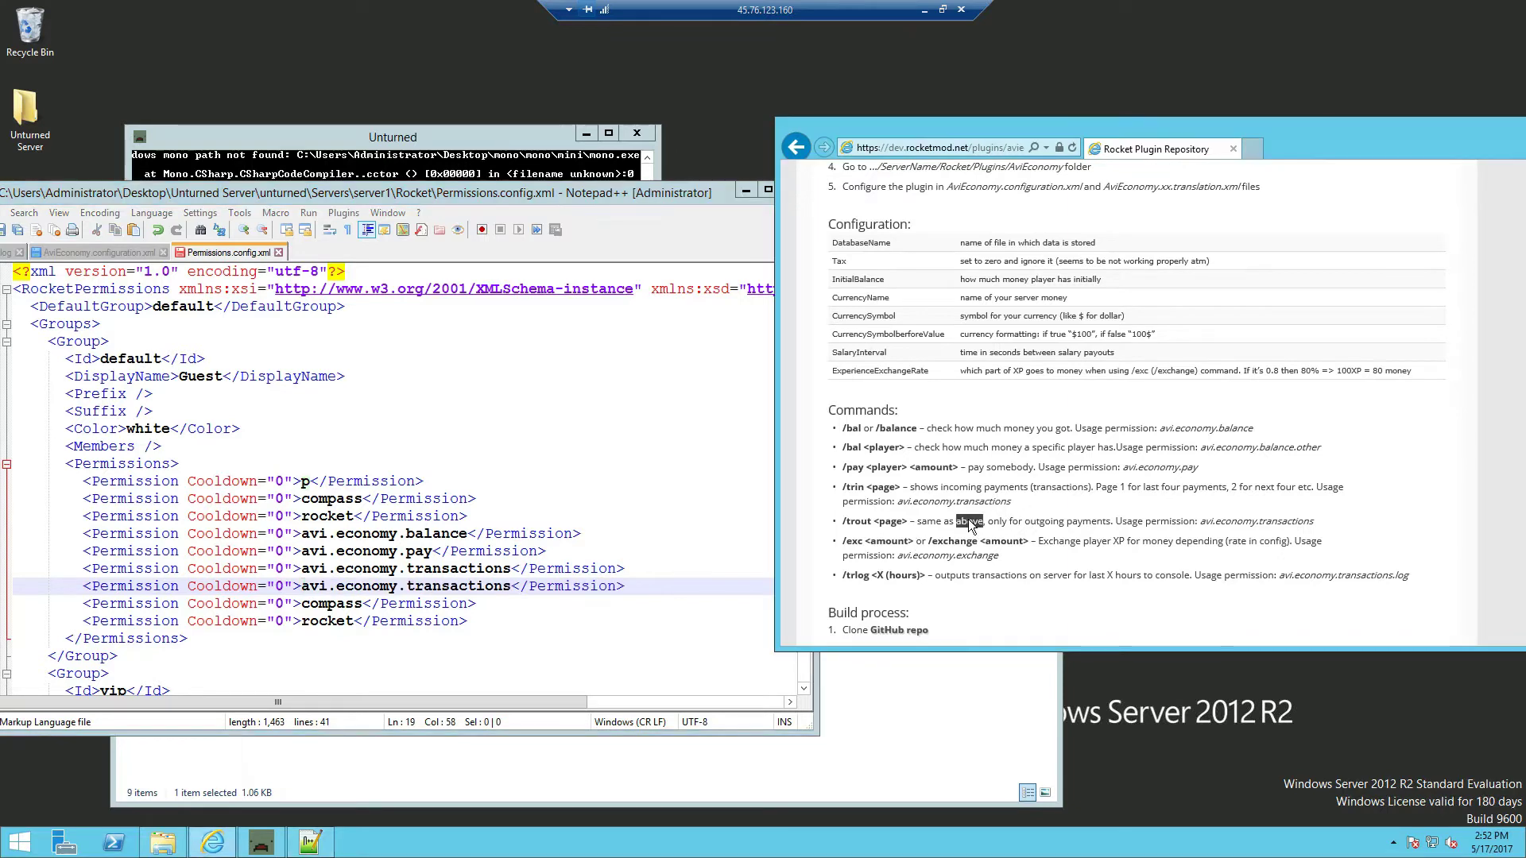
double_click(1044, 523)
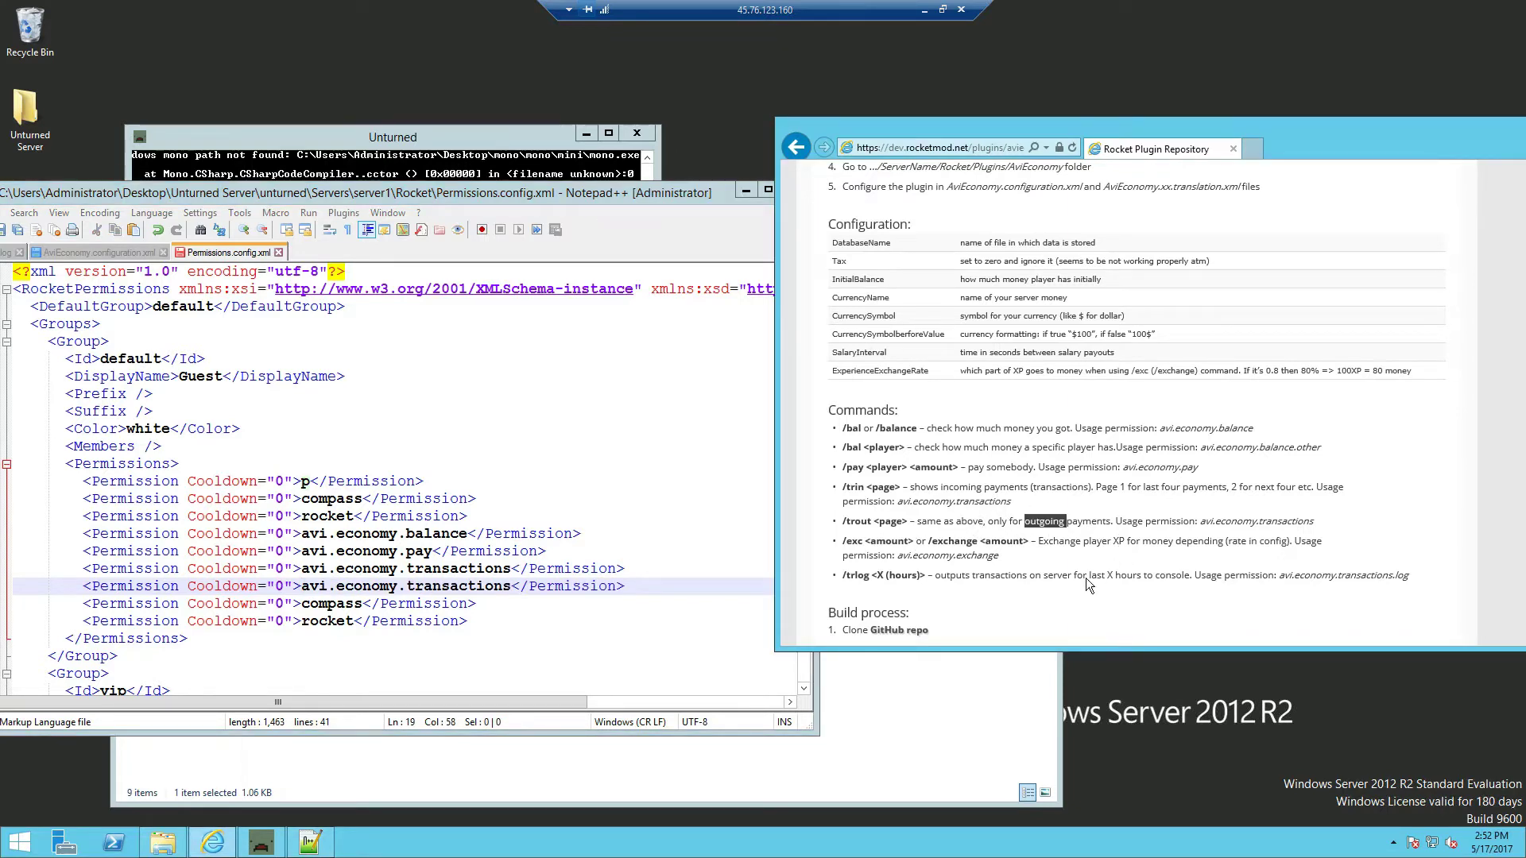
Replace the second copied compass entry with the /exchange permission avi.economy.exchange from the plugin page.
click(1011, 560)
drag(1029, 554, 898, 551)
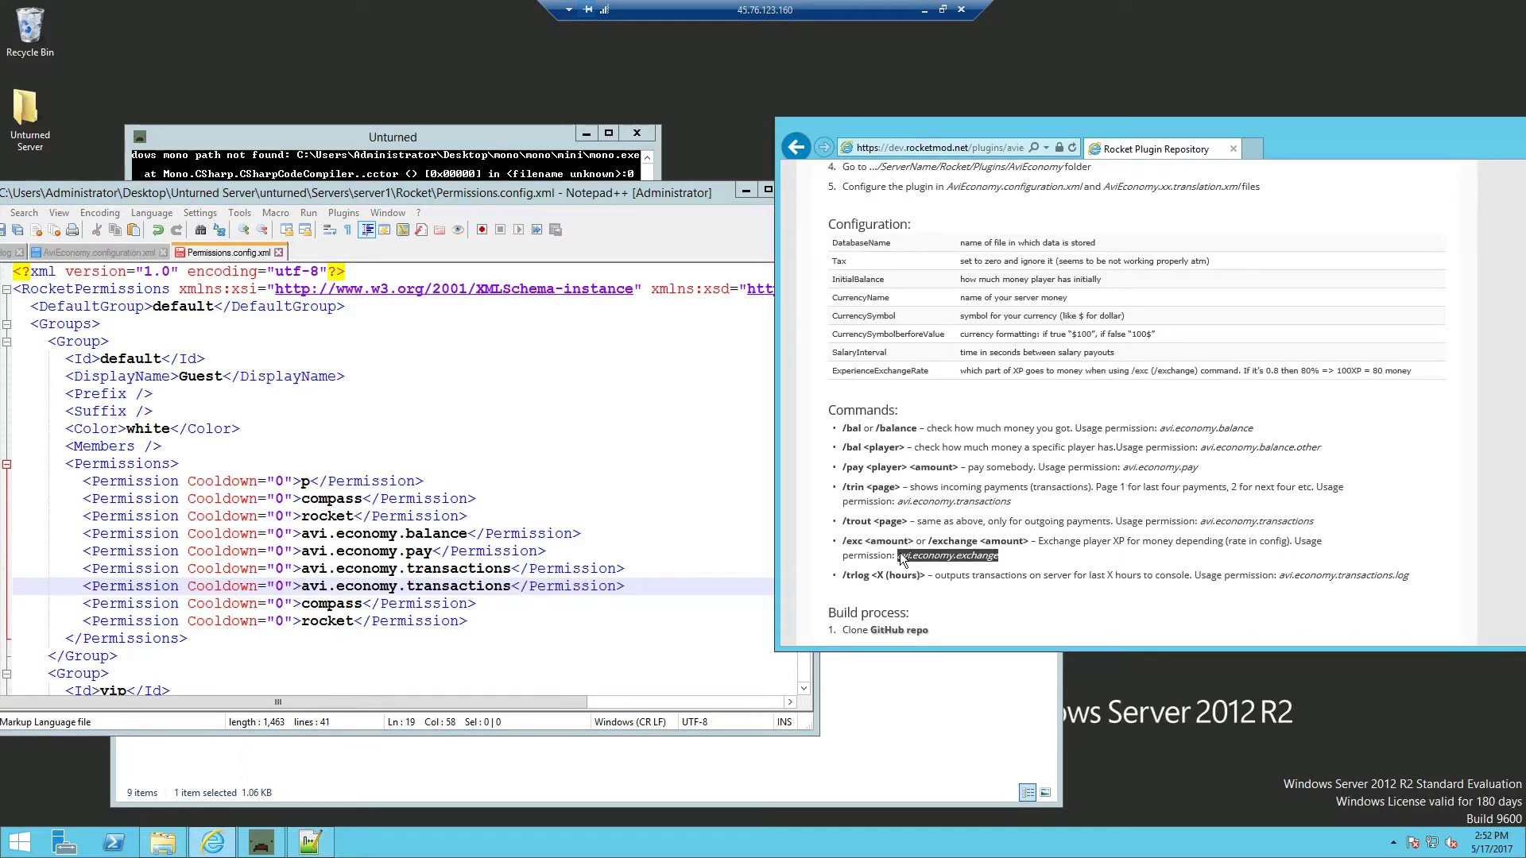
key(ctrl+c)
double_click(331, 603)
key(ctrl+v)
Read the /trlog command's permission on the plugin page and delete the leftover copied rocket line from the default group.
click(1010, 566)
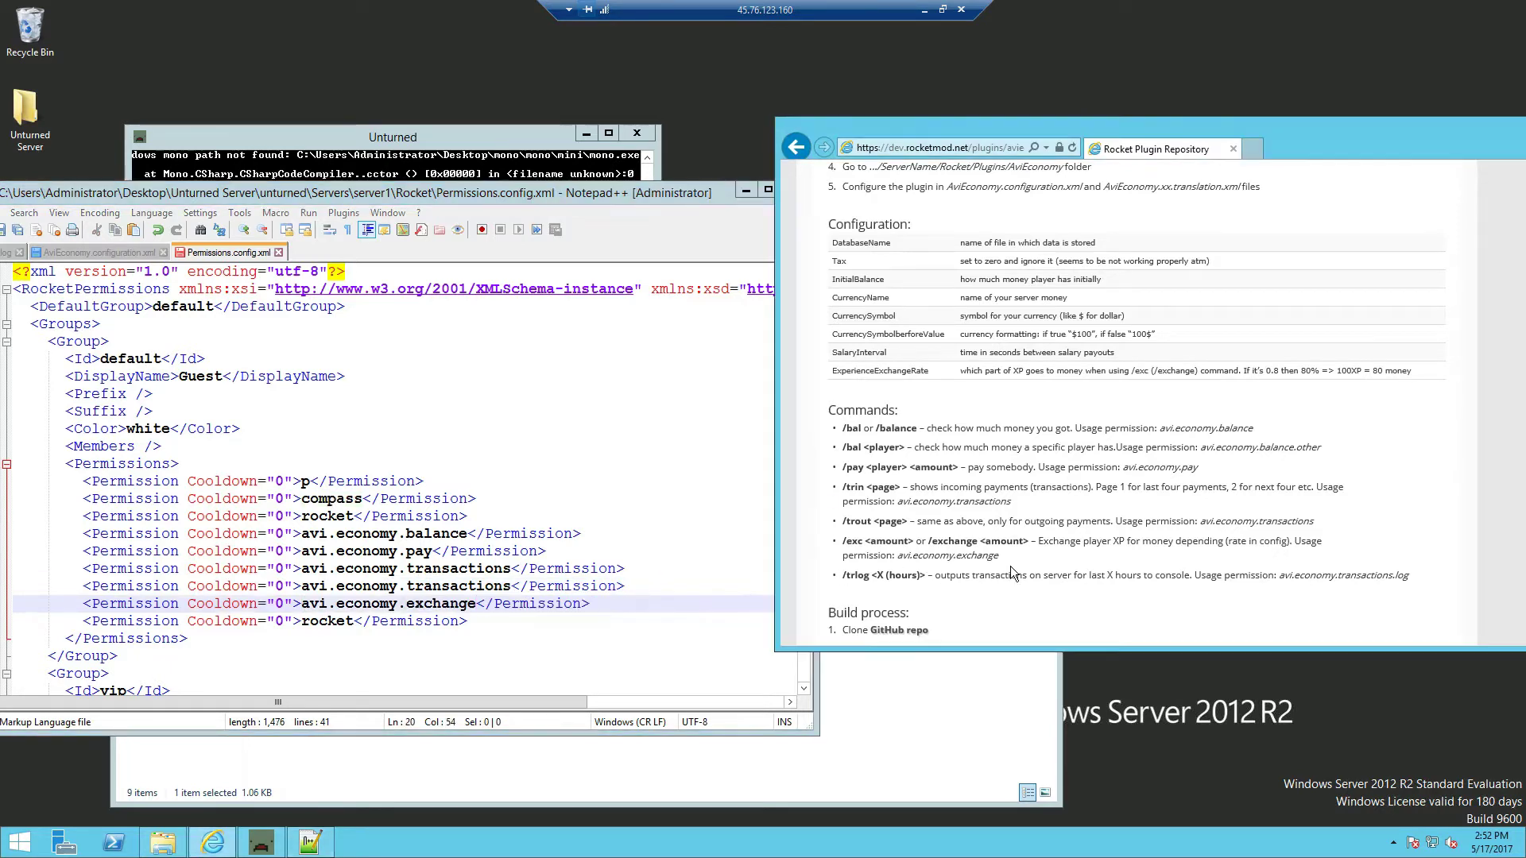
drag(1409, 576, 1277, 576)
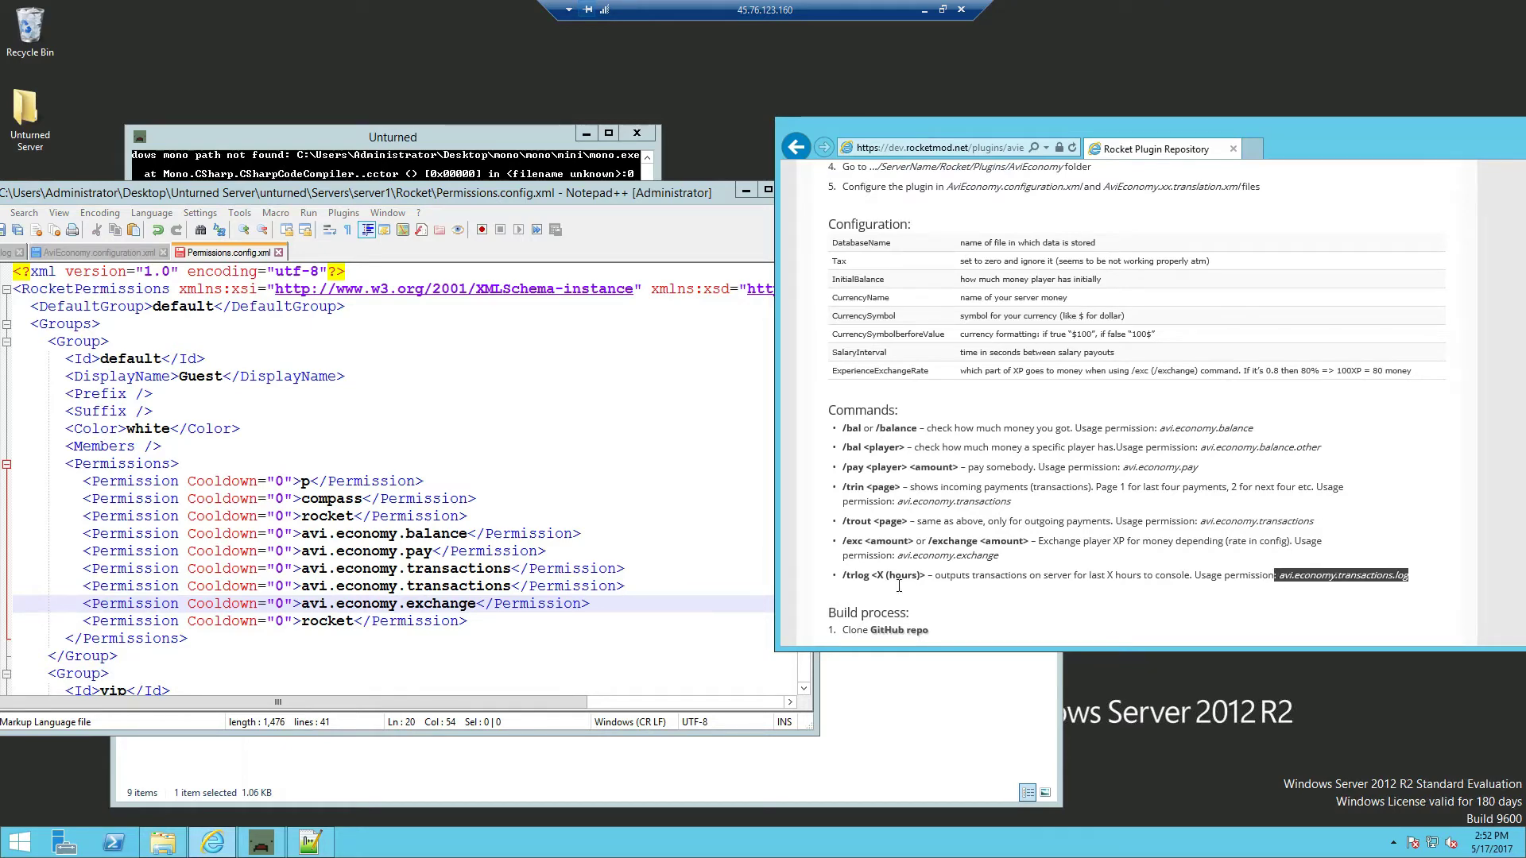
click(938, 595)
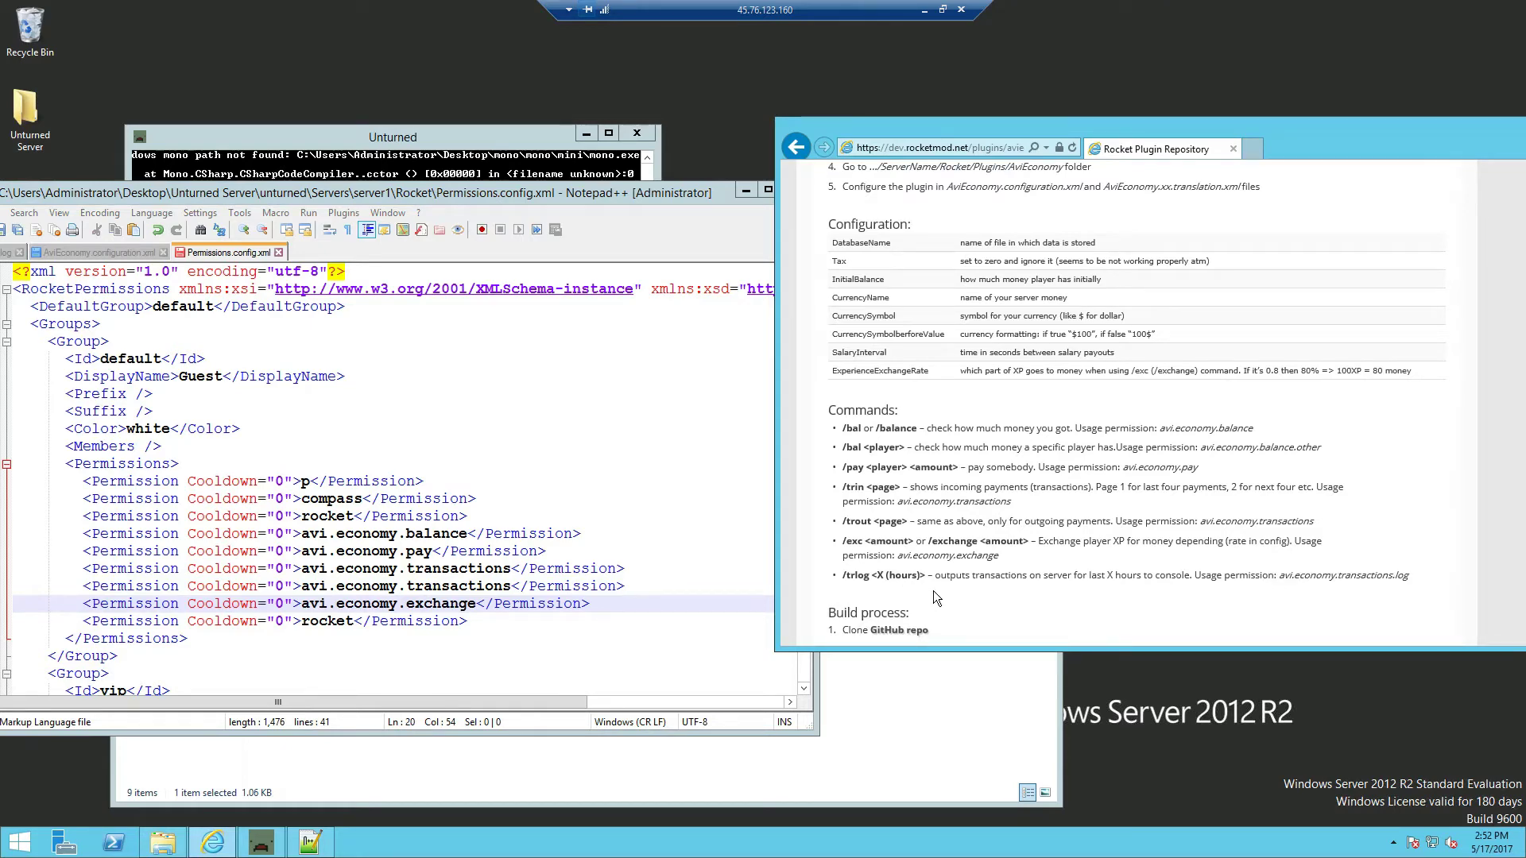
scroll(933, 590, down, 1)
drag(476, 621, 4, 624)
key(BackSpace)
key(BackSpace)
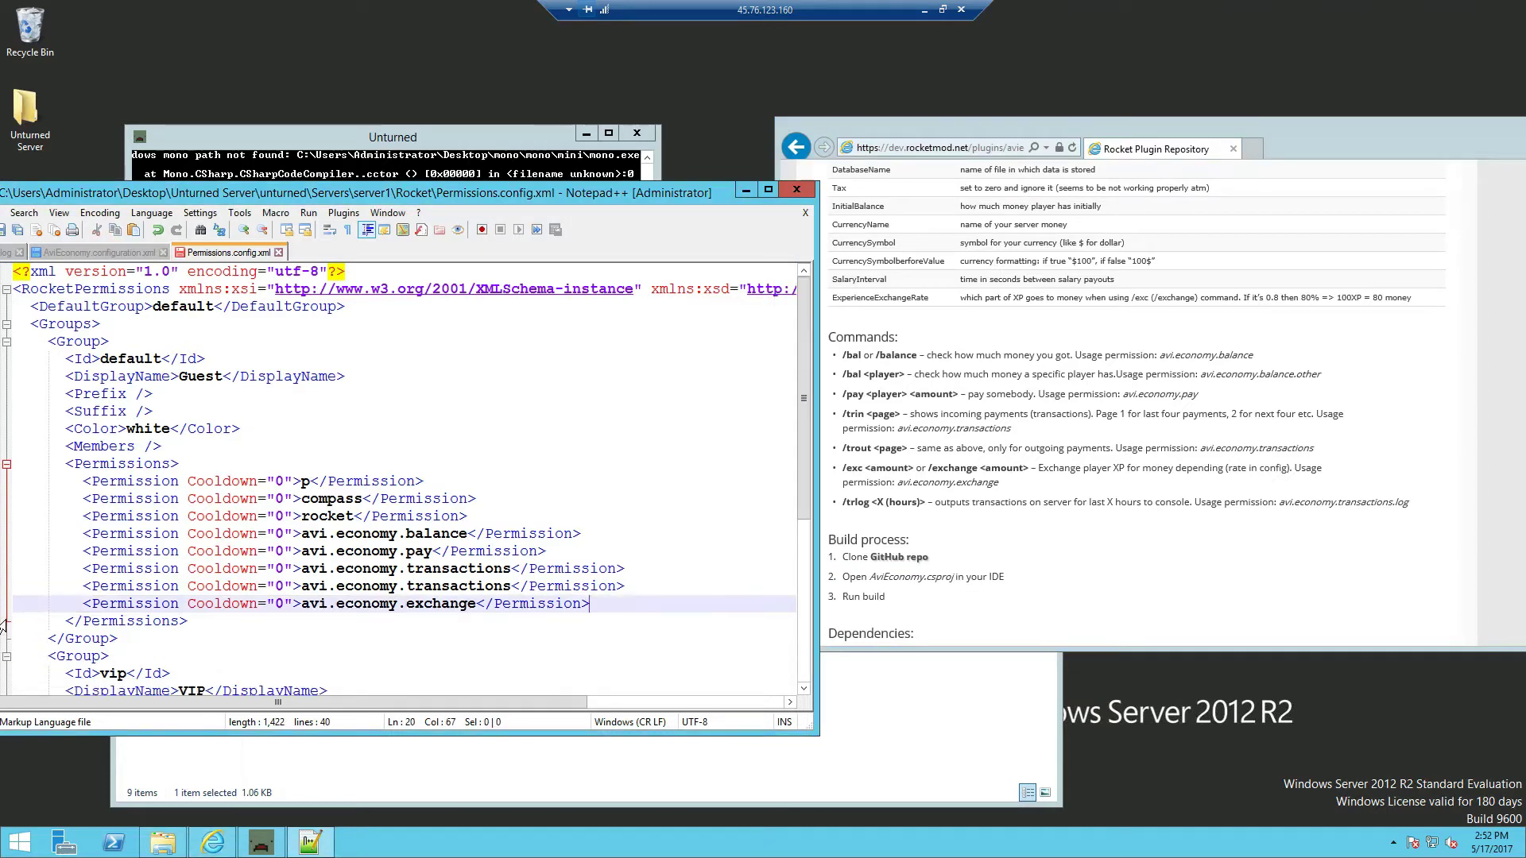
Save and close Permissions.config and reload the permissions in the server console with "p reload".
click(528, 590)
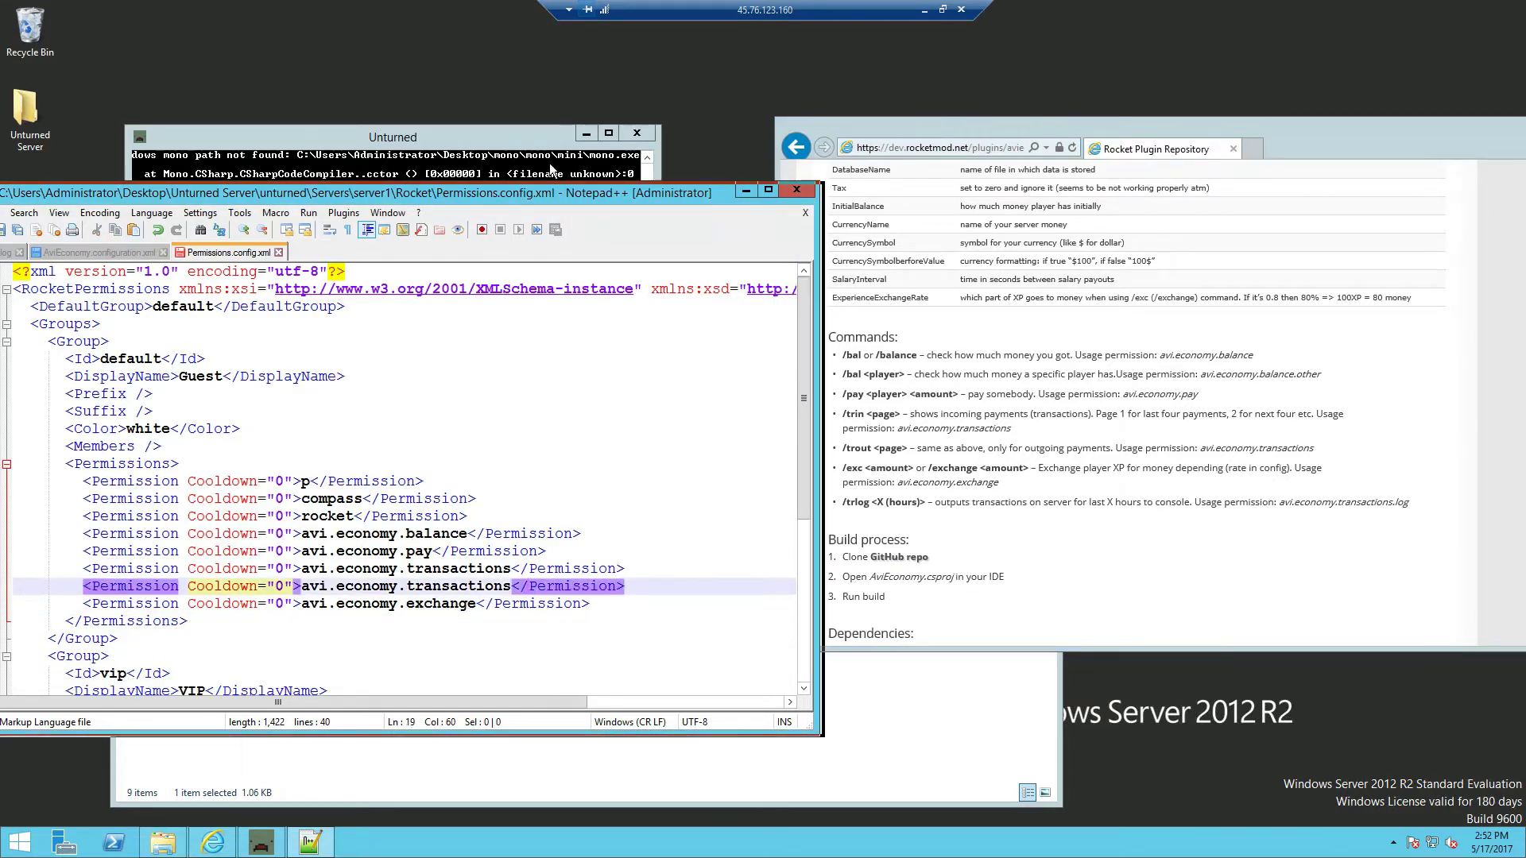
drag(361, 190, 674, 141)
key(ctrl+s)
click(1108, 143)
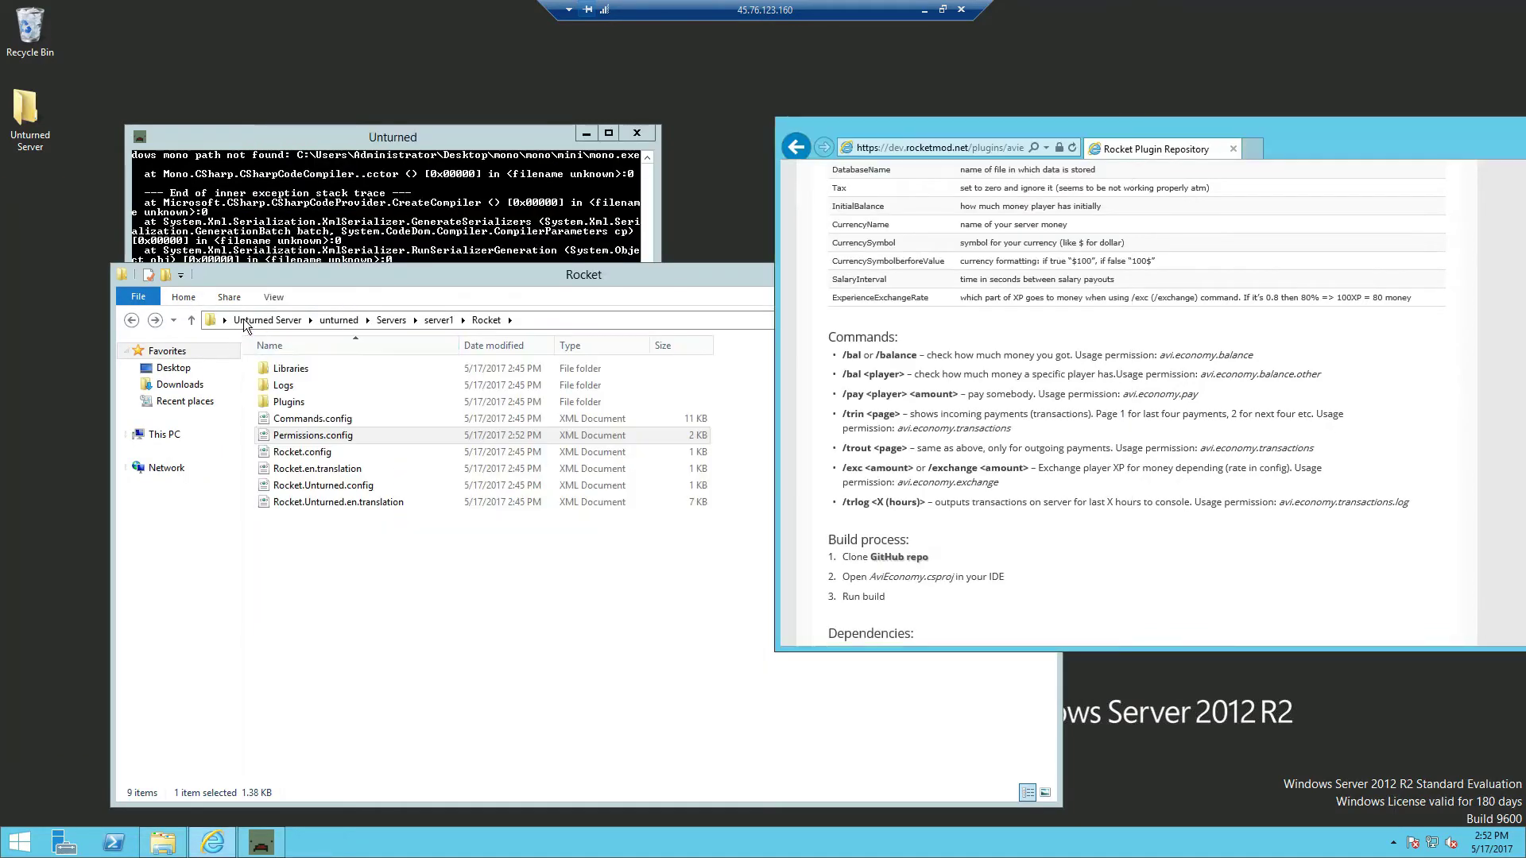
text(p reload)
key(Return)
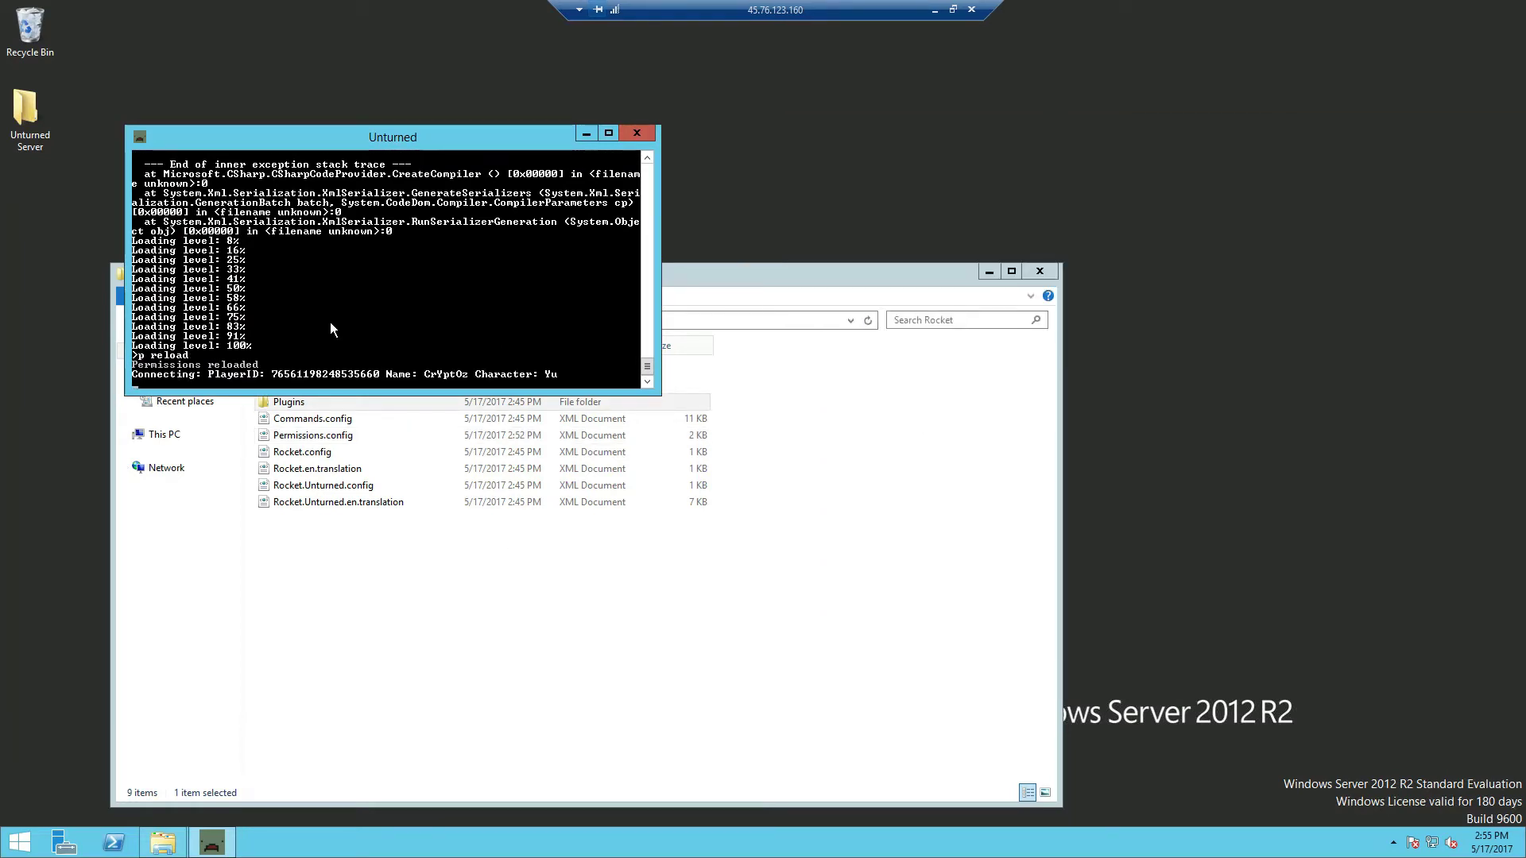
Save the server state and shut the server down with the console commands save and shutdown.
text(save)
key(Return)
text(shutdown)
key(Return)
Go back to the unturned folder and restart the server with its Unturned shortcut.
click(132, 319)
click(132, 319)
double_click(315, 724)
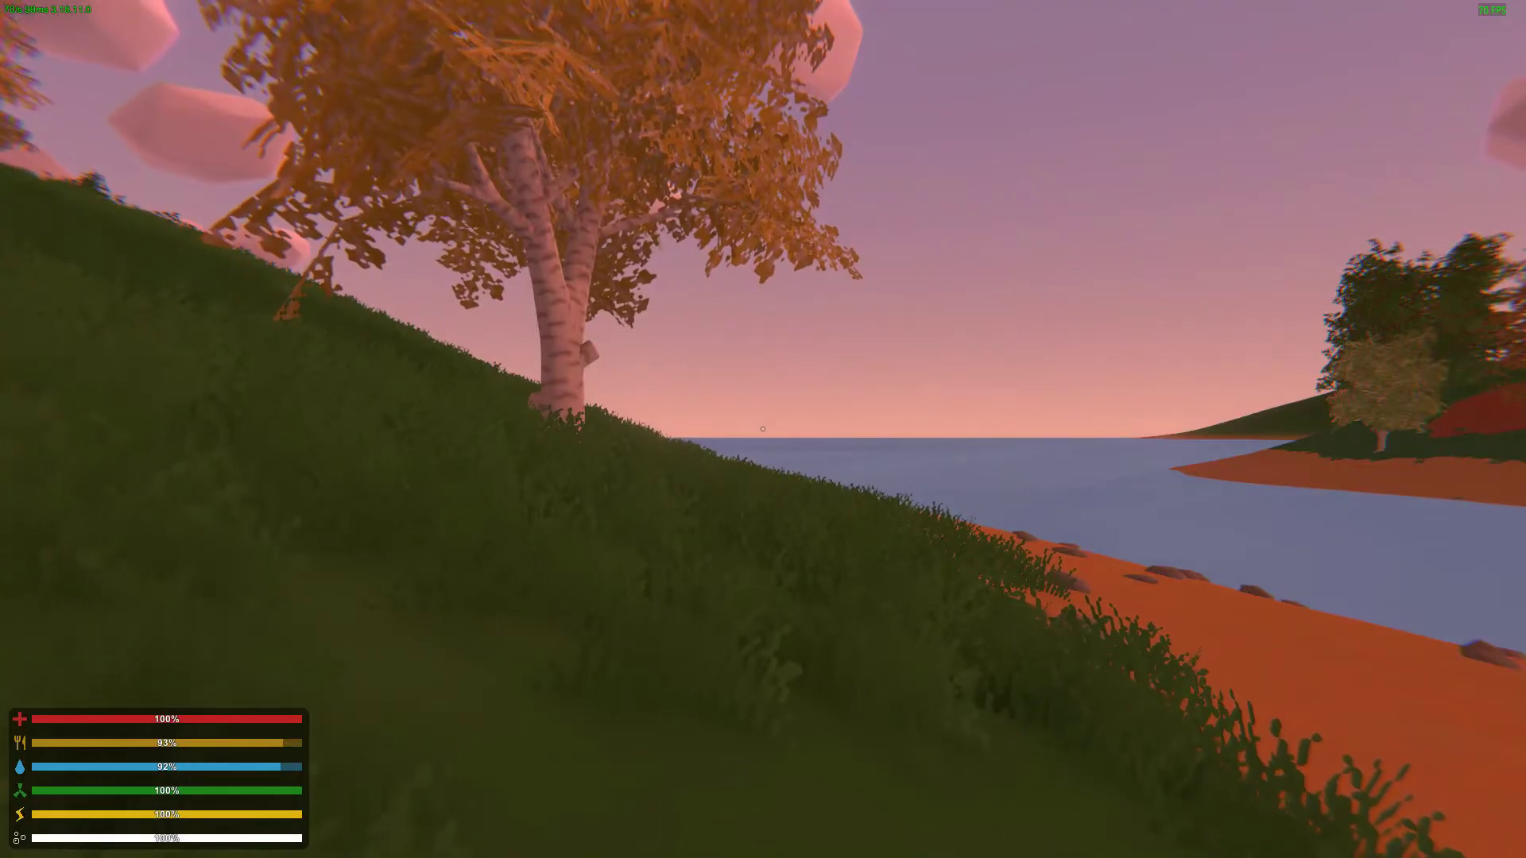
Query the player's balance in the game chat with the /balance command.
text(k)
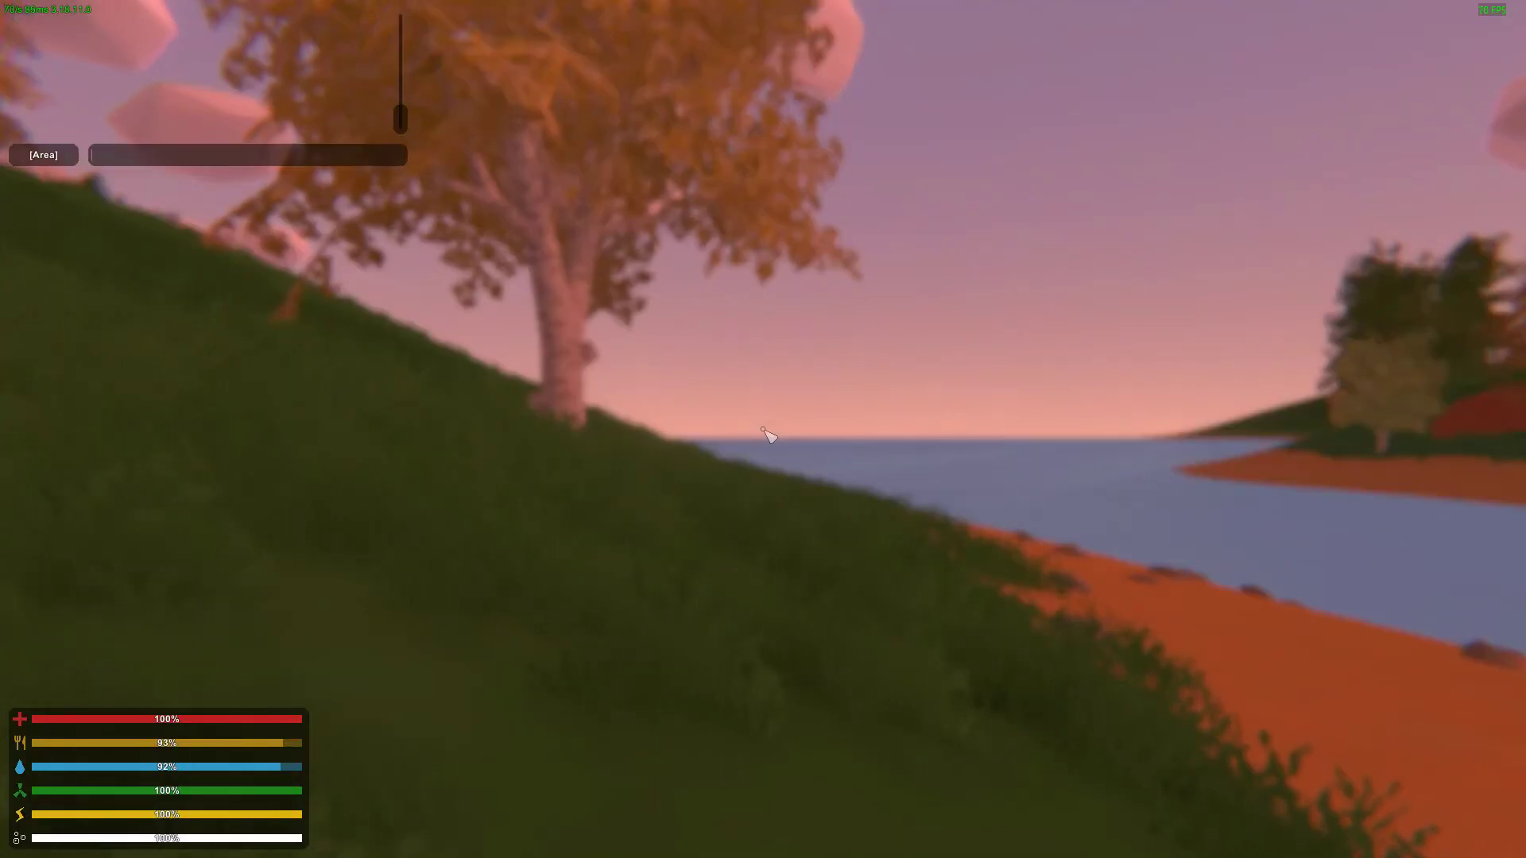
text(/balance)
key(Return)
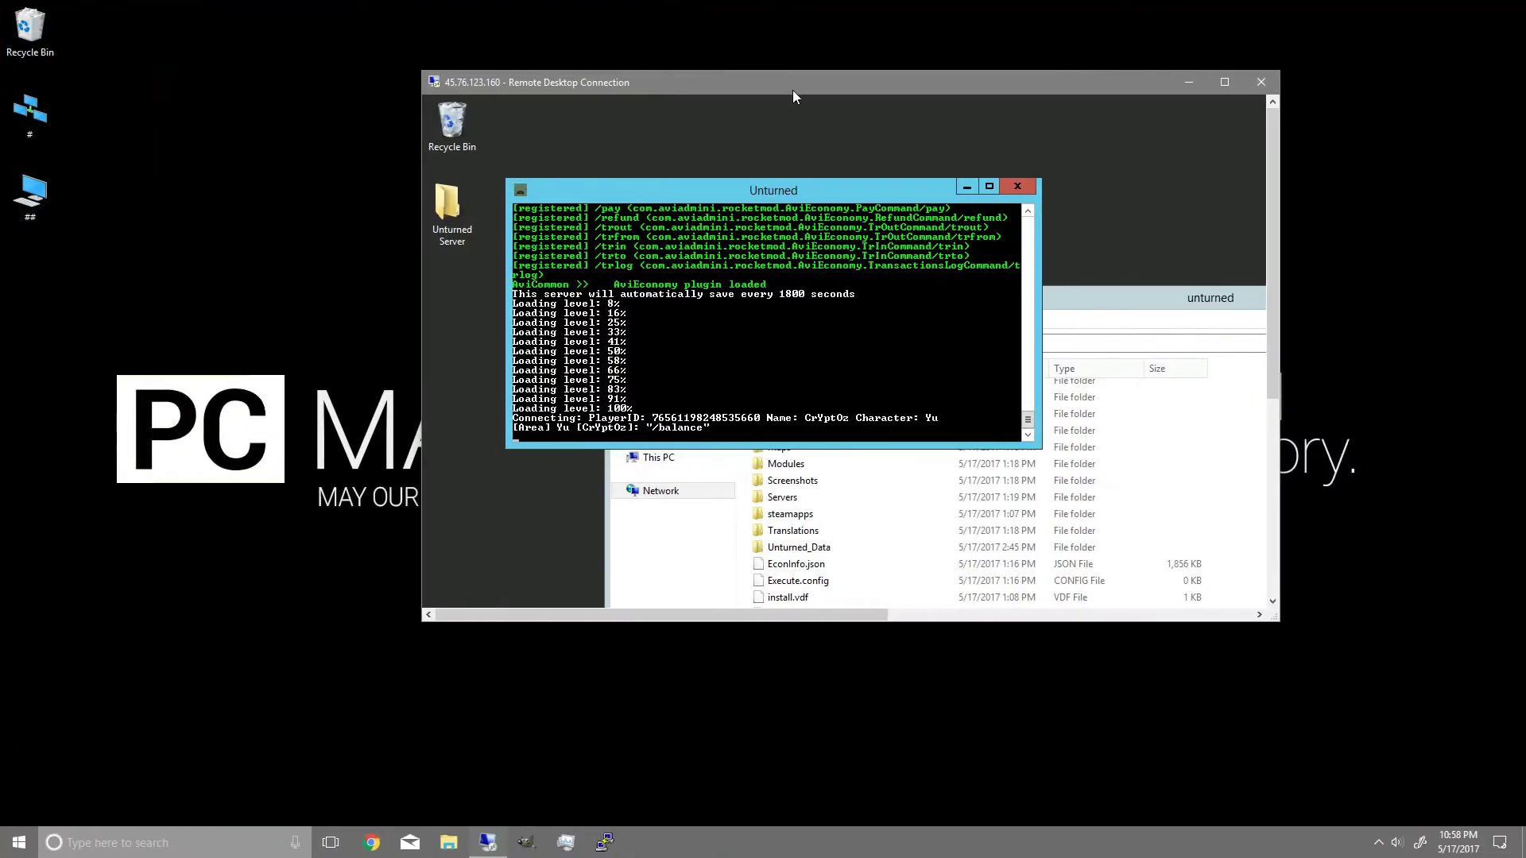
Switch to the maximized remote desktop, browse through Servers, server1, Rocket and Plugins to the AviEconomy folder, and select the bank database file.
double_click(793, 91)
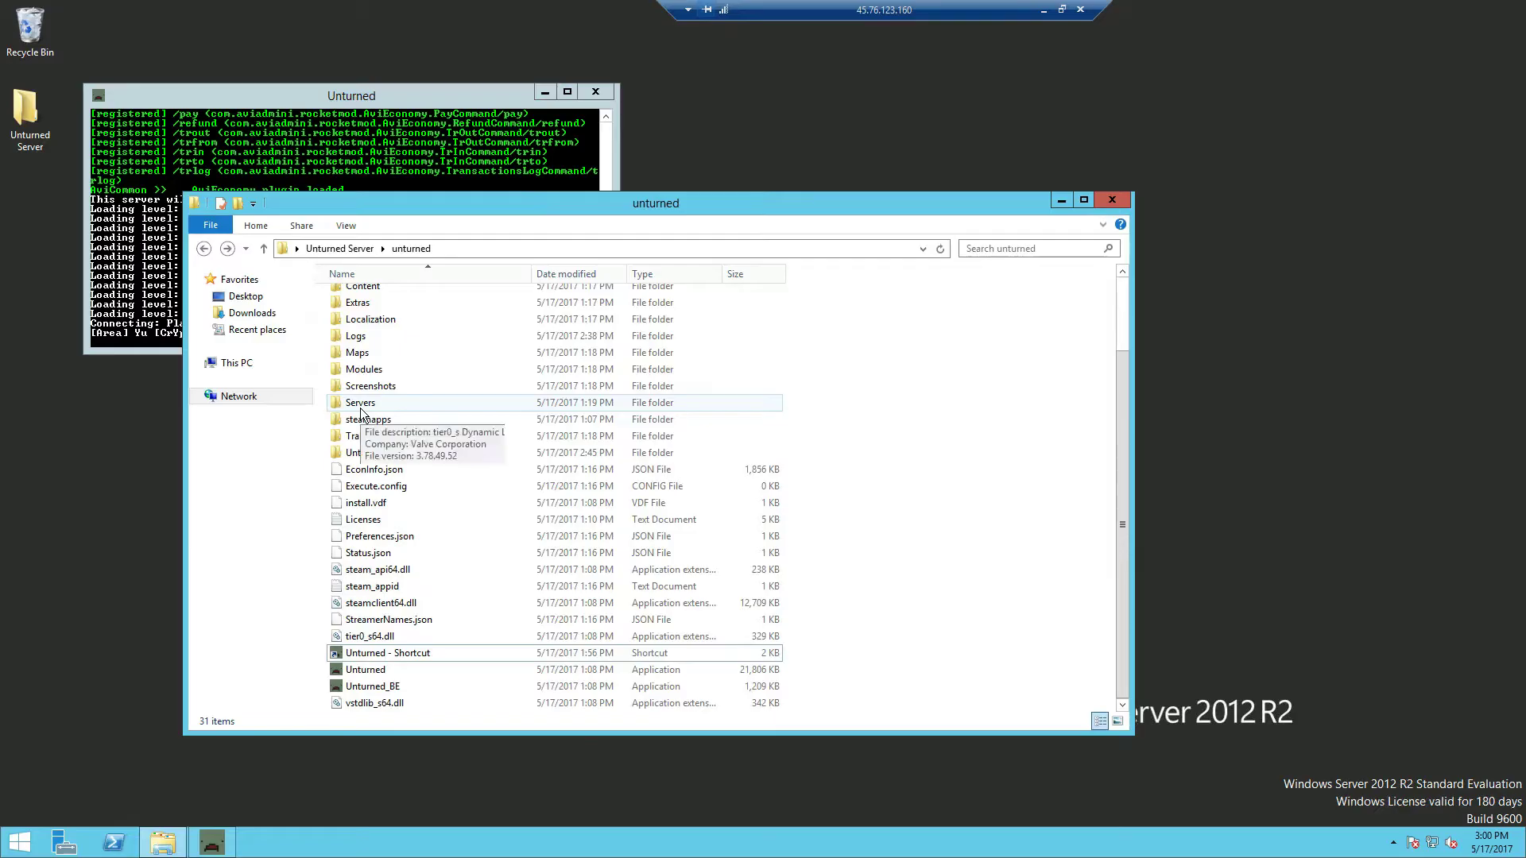
double_click(371, 401)
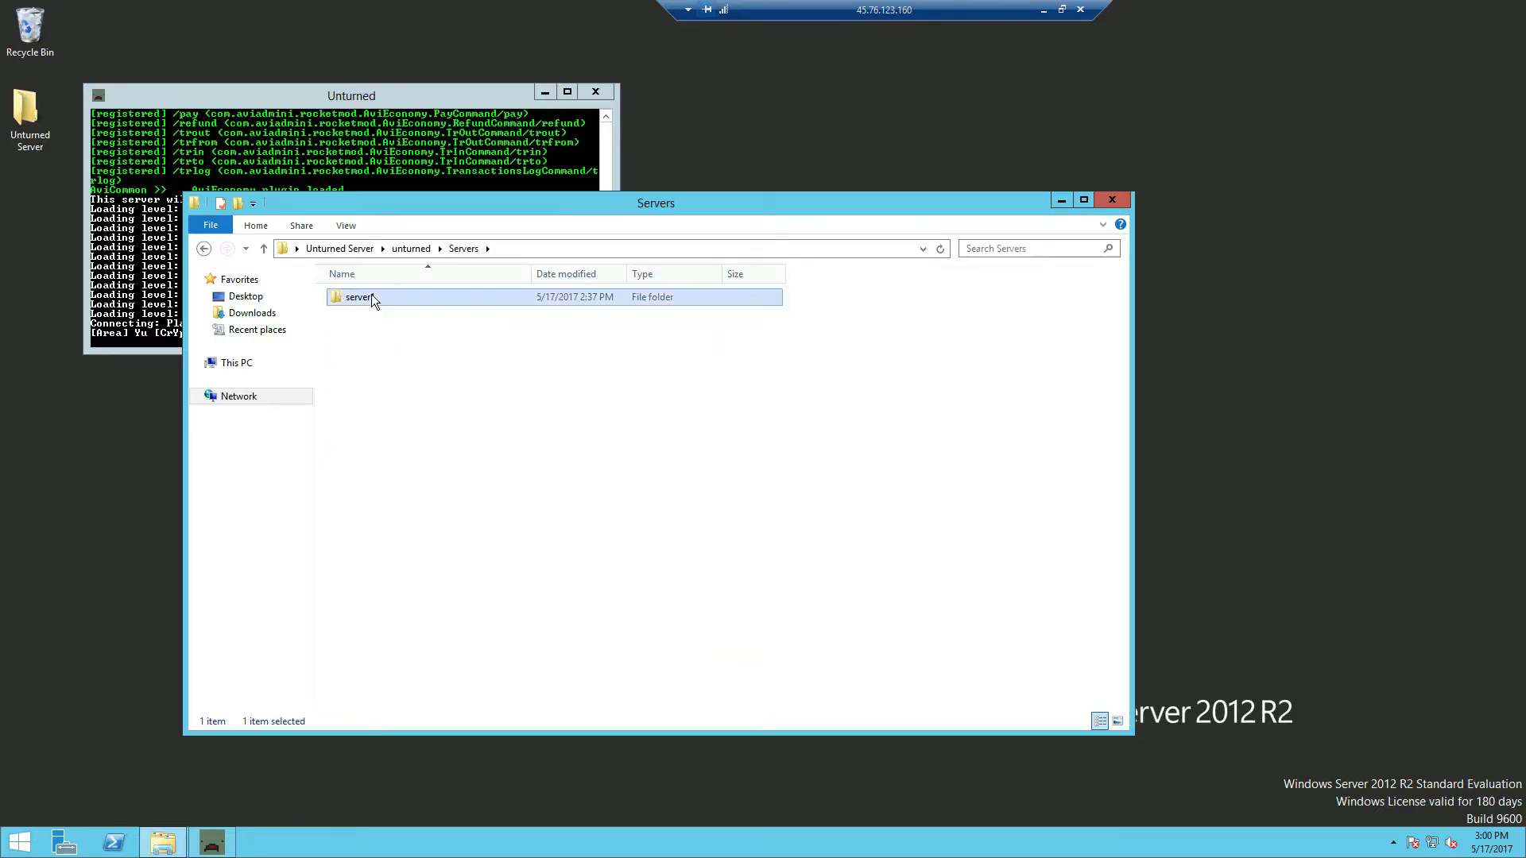
double_click(370, 296)
double_click(384, 362)
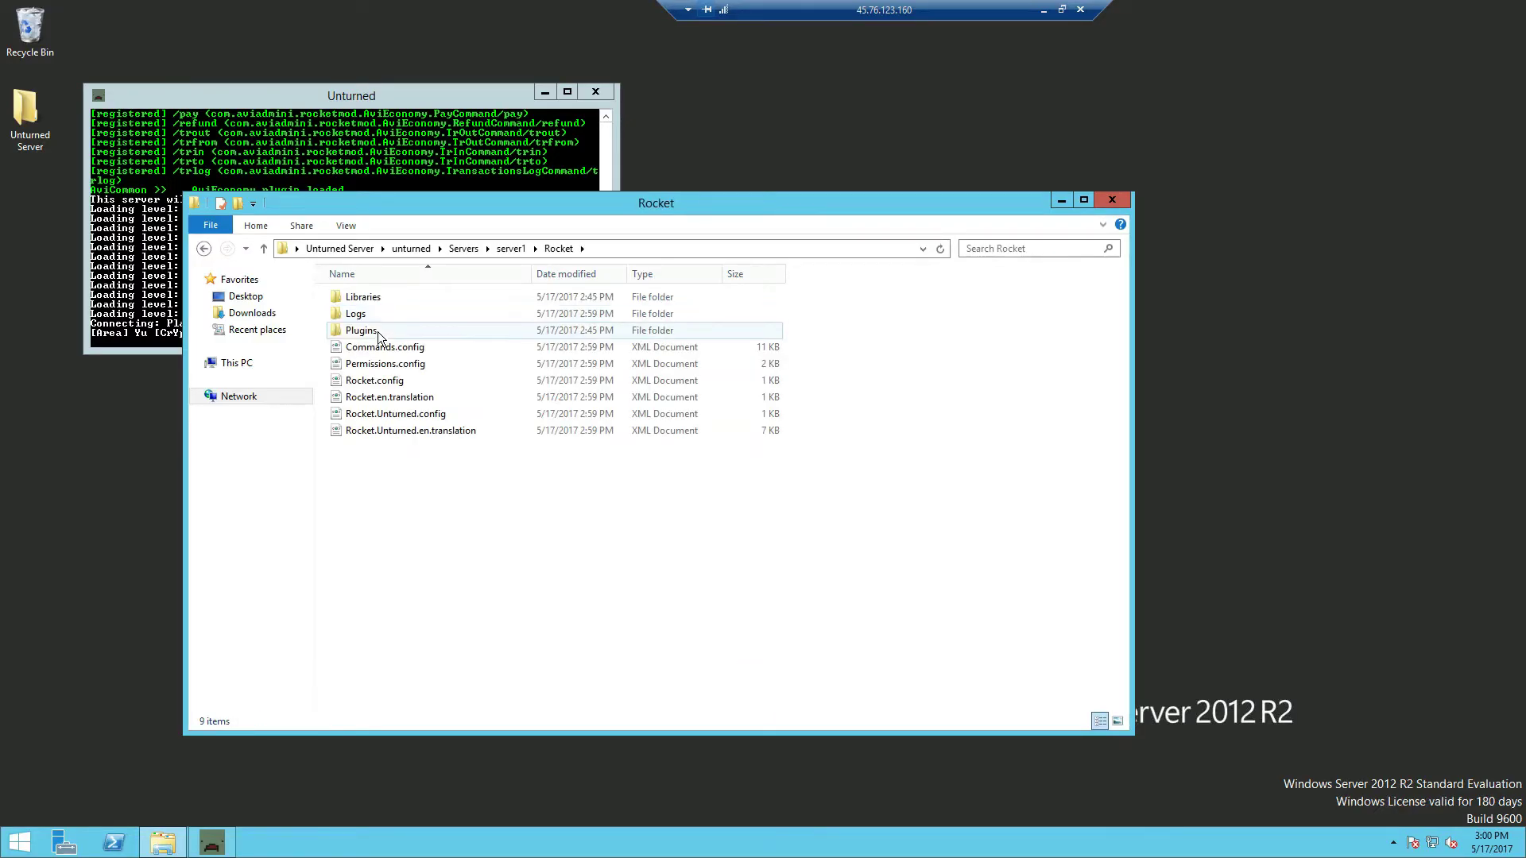
double_click(381, 330)
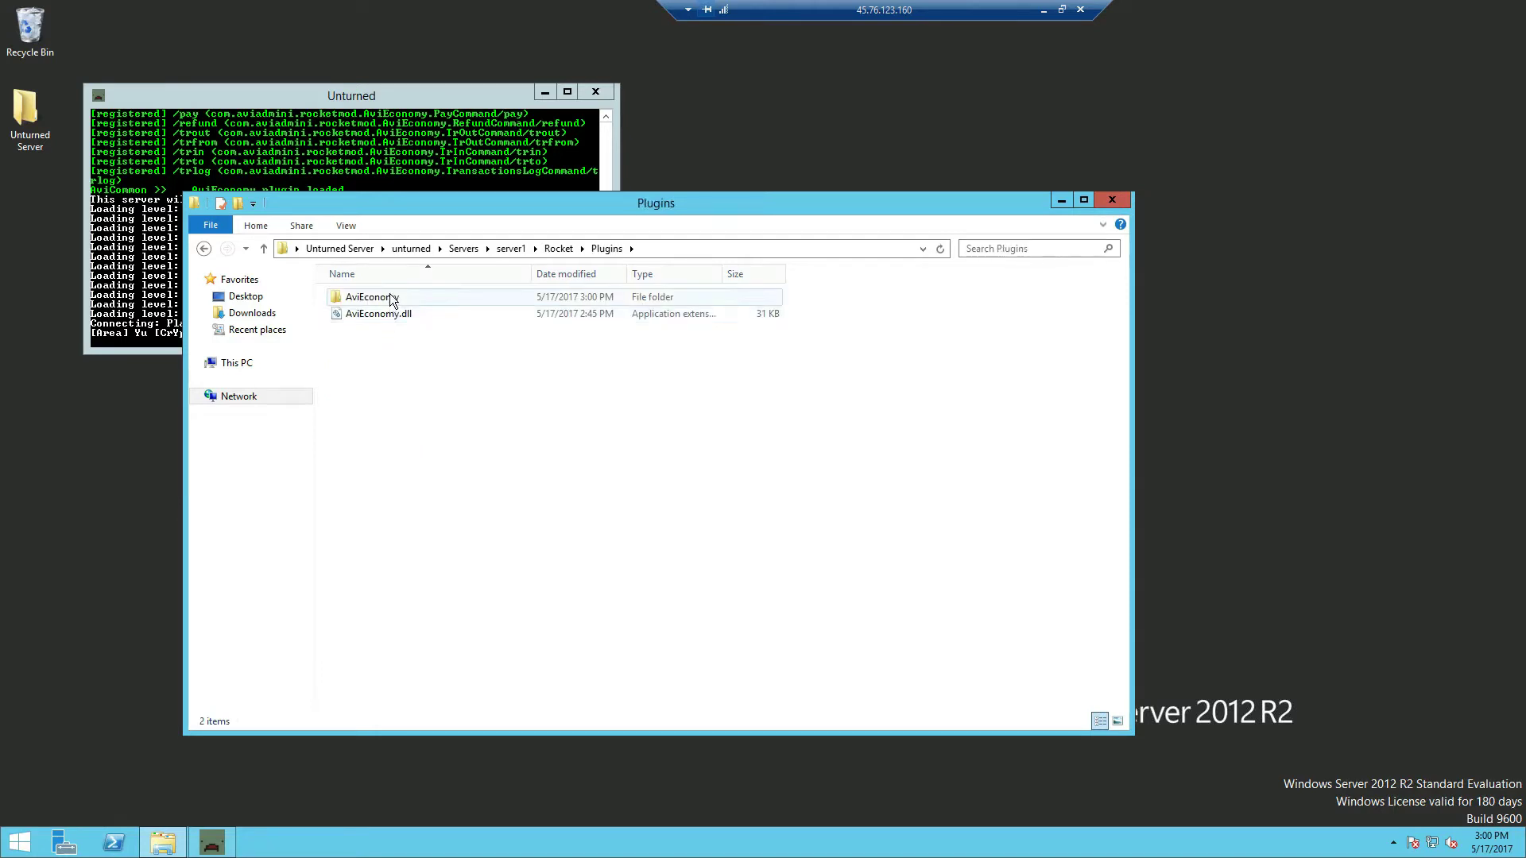
double_click(390, 298)
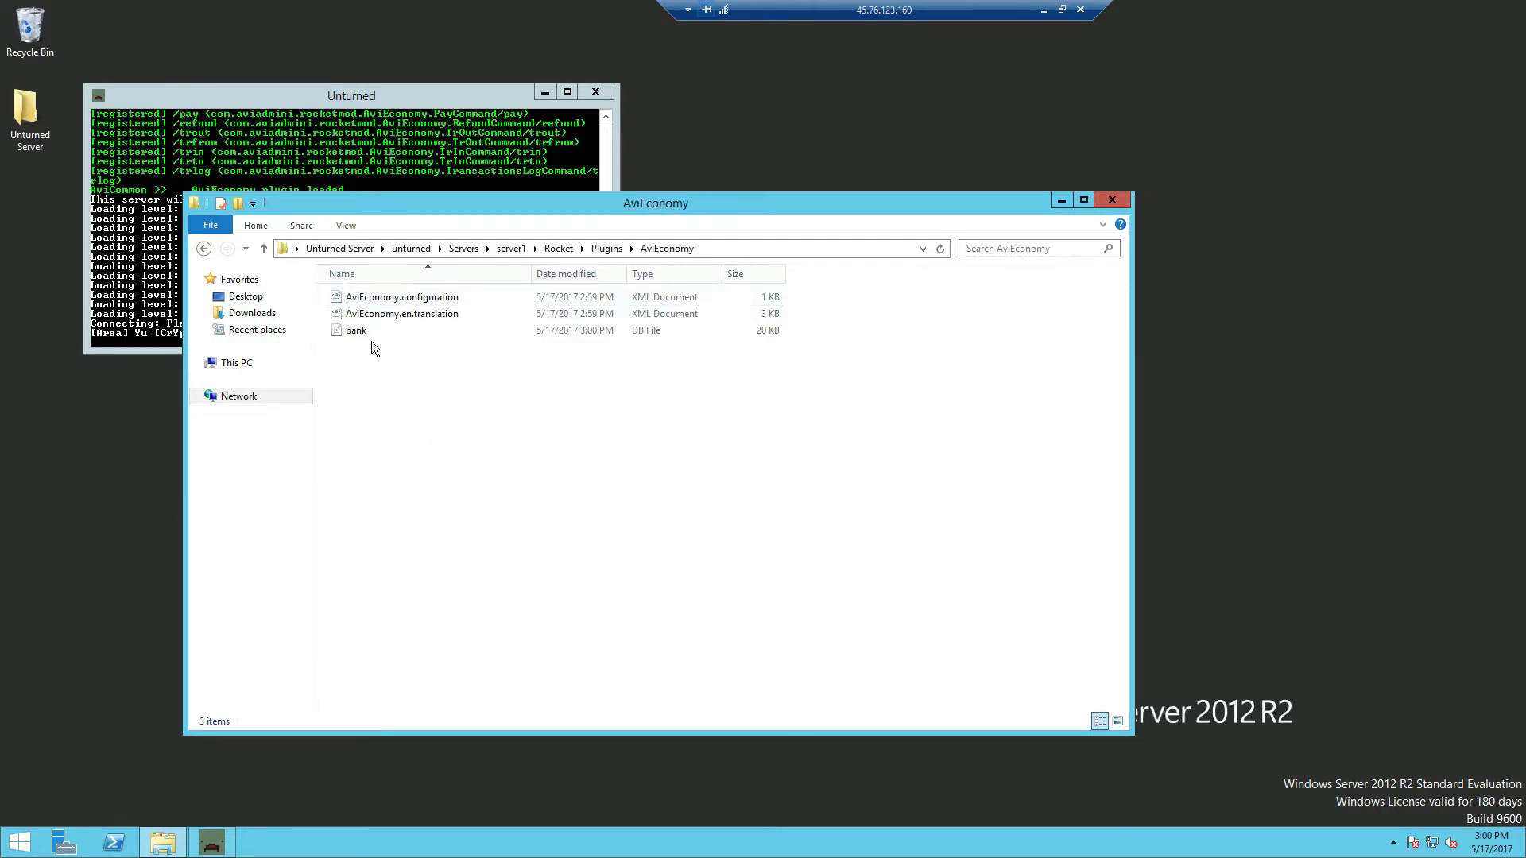
click(397, 336)
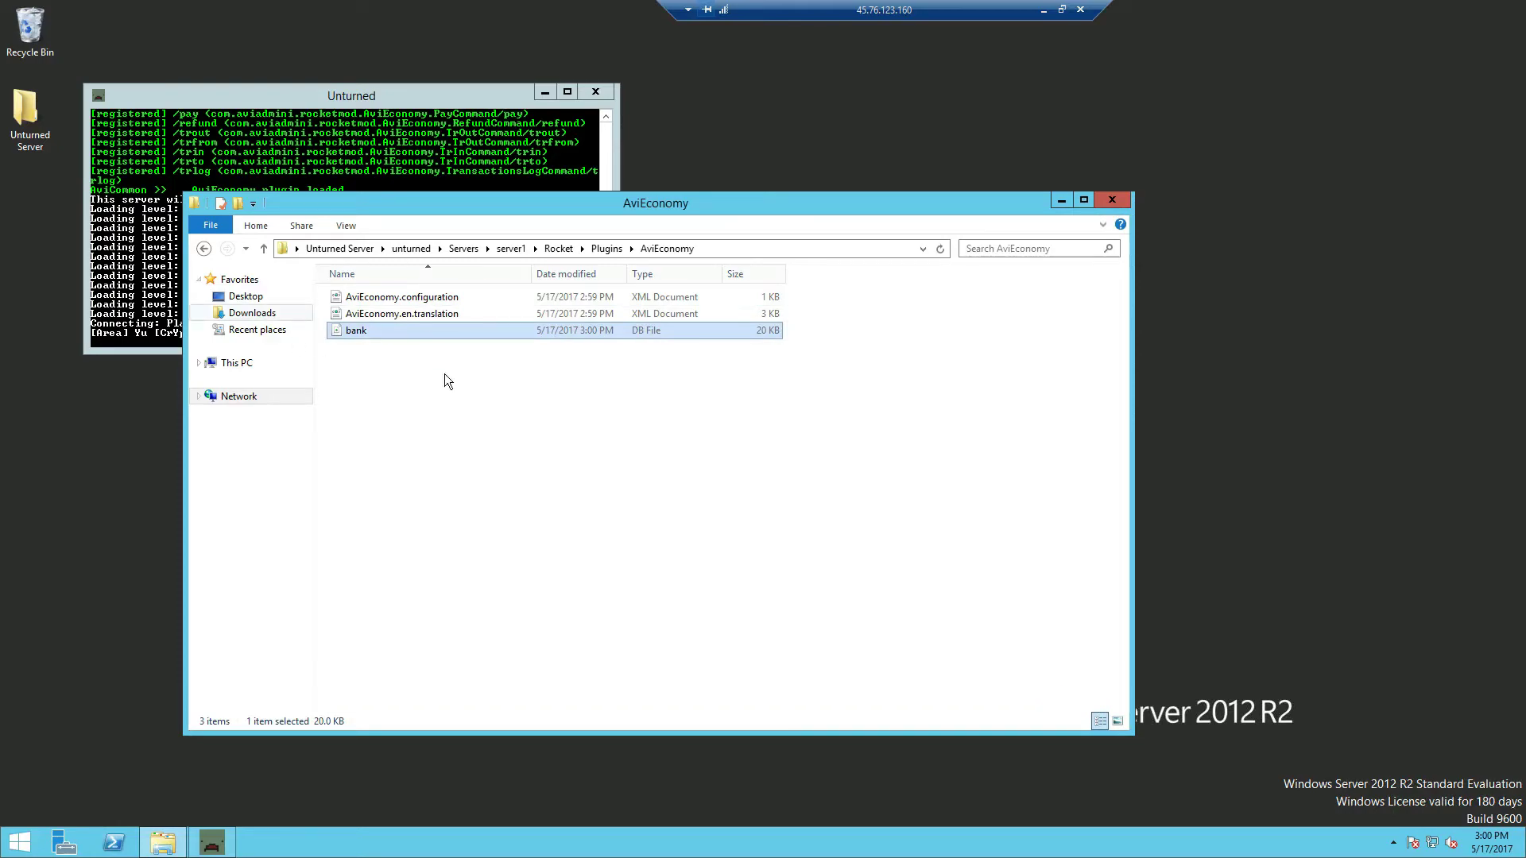
Launch LiteDB Viewer 3, open the bank database from the AviEconomy folder and list the records of its BankAccounts collection.
click(19, 842)
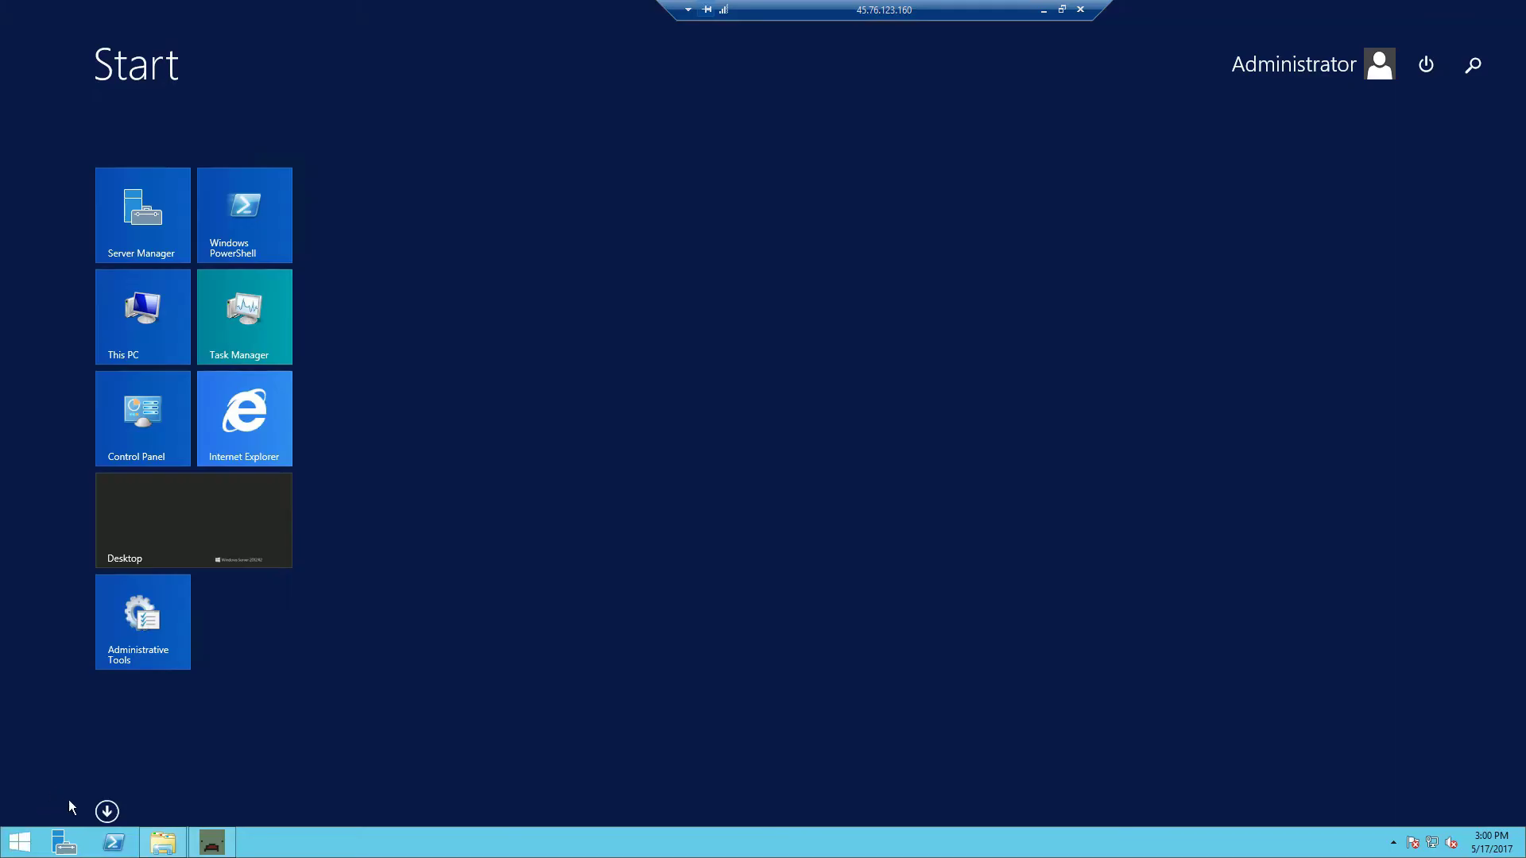
click(107, 812)
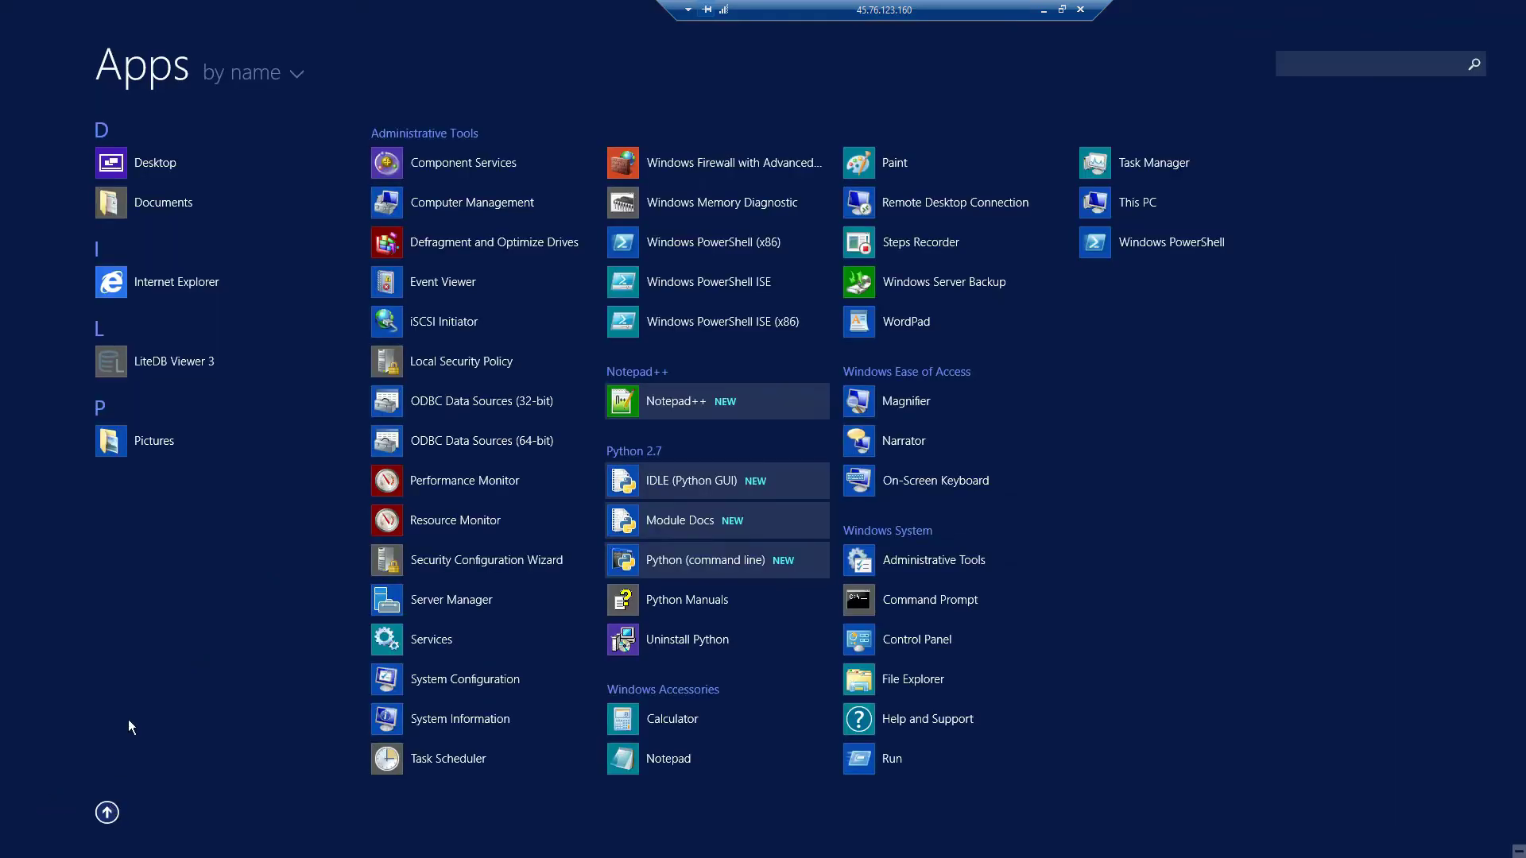
click(189, 362)
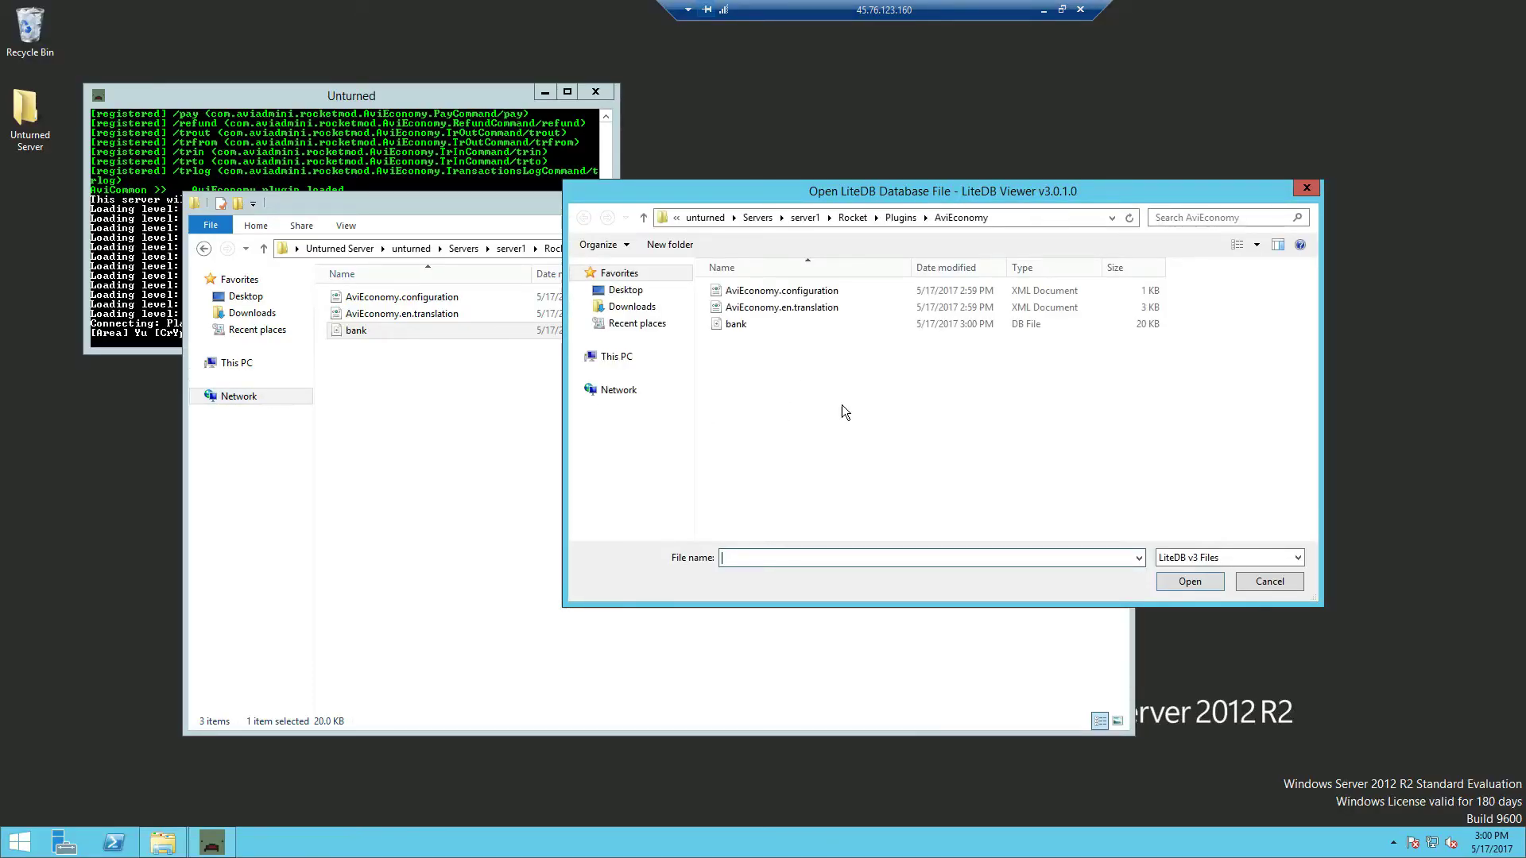
drag(835, 194, 849, 213)
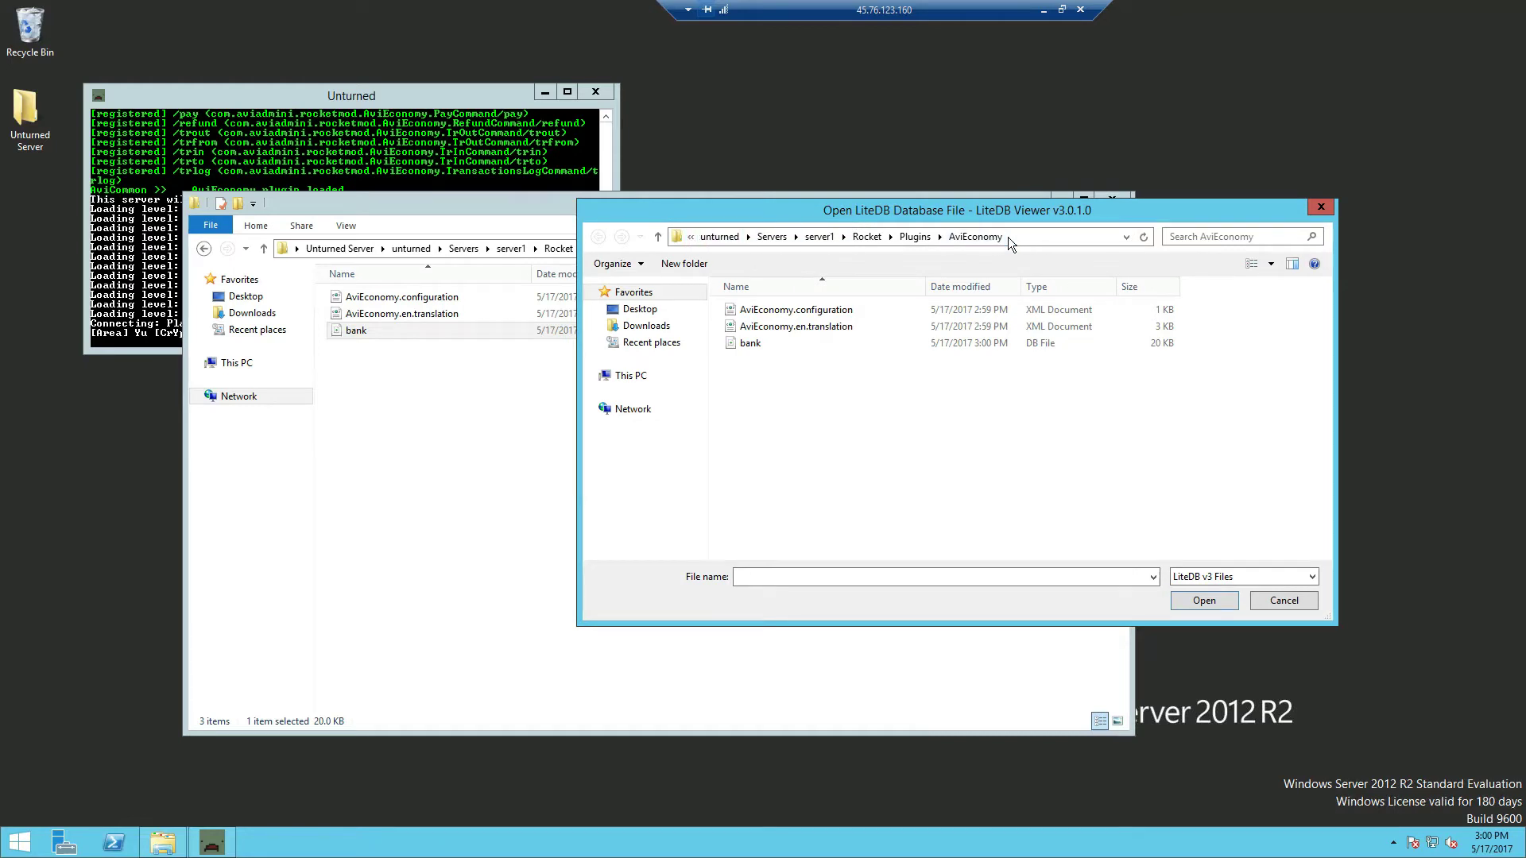
click(784, 347)
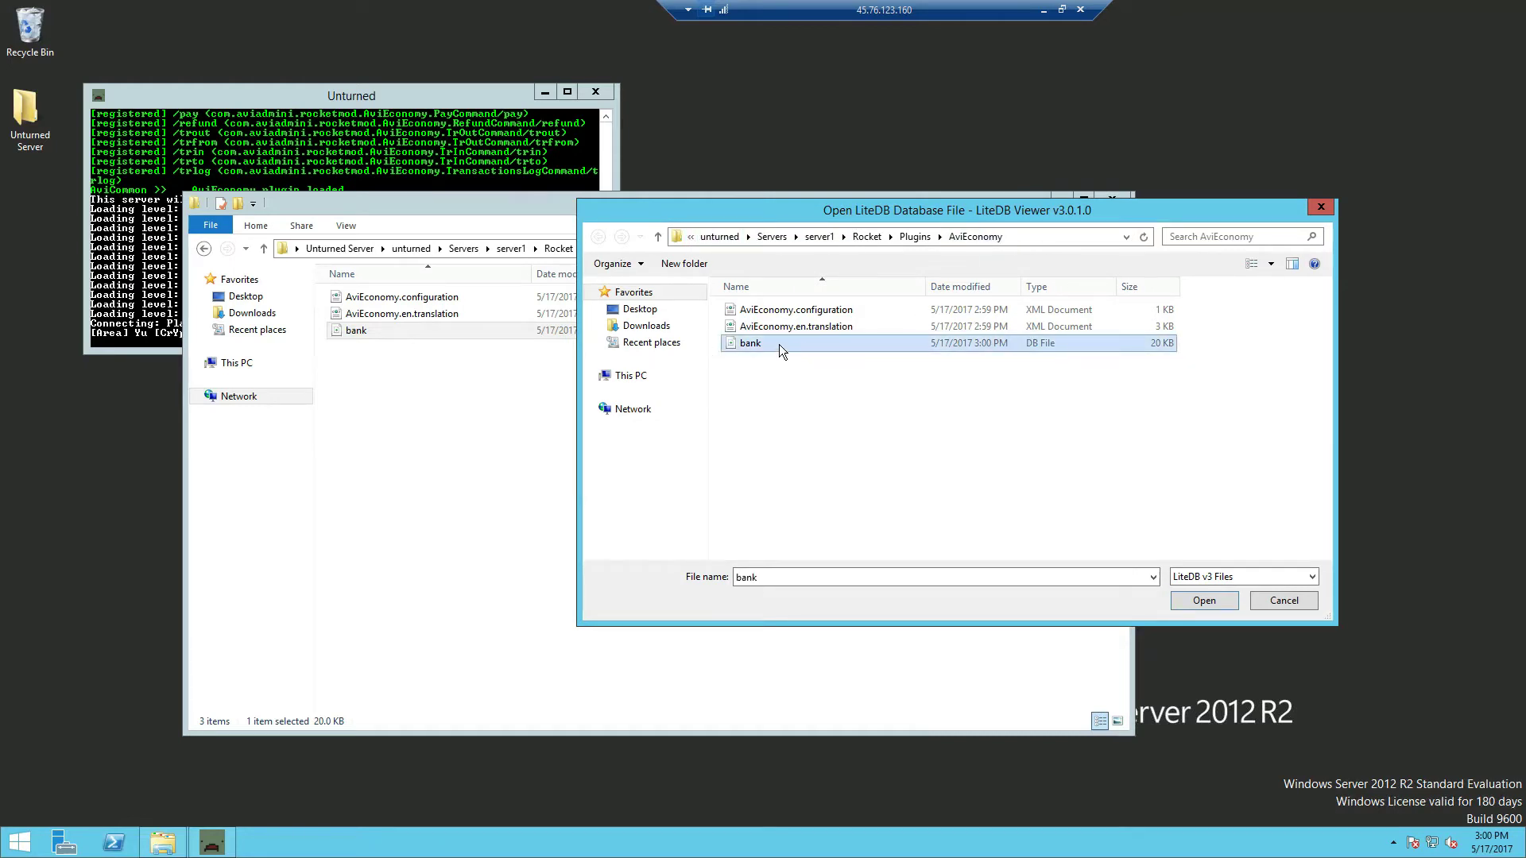
click(1202, 605)
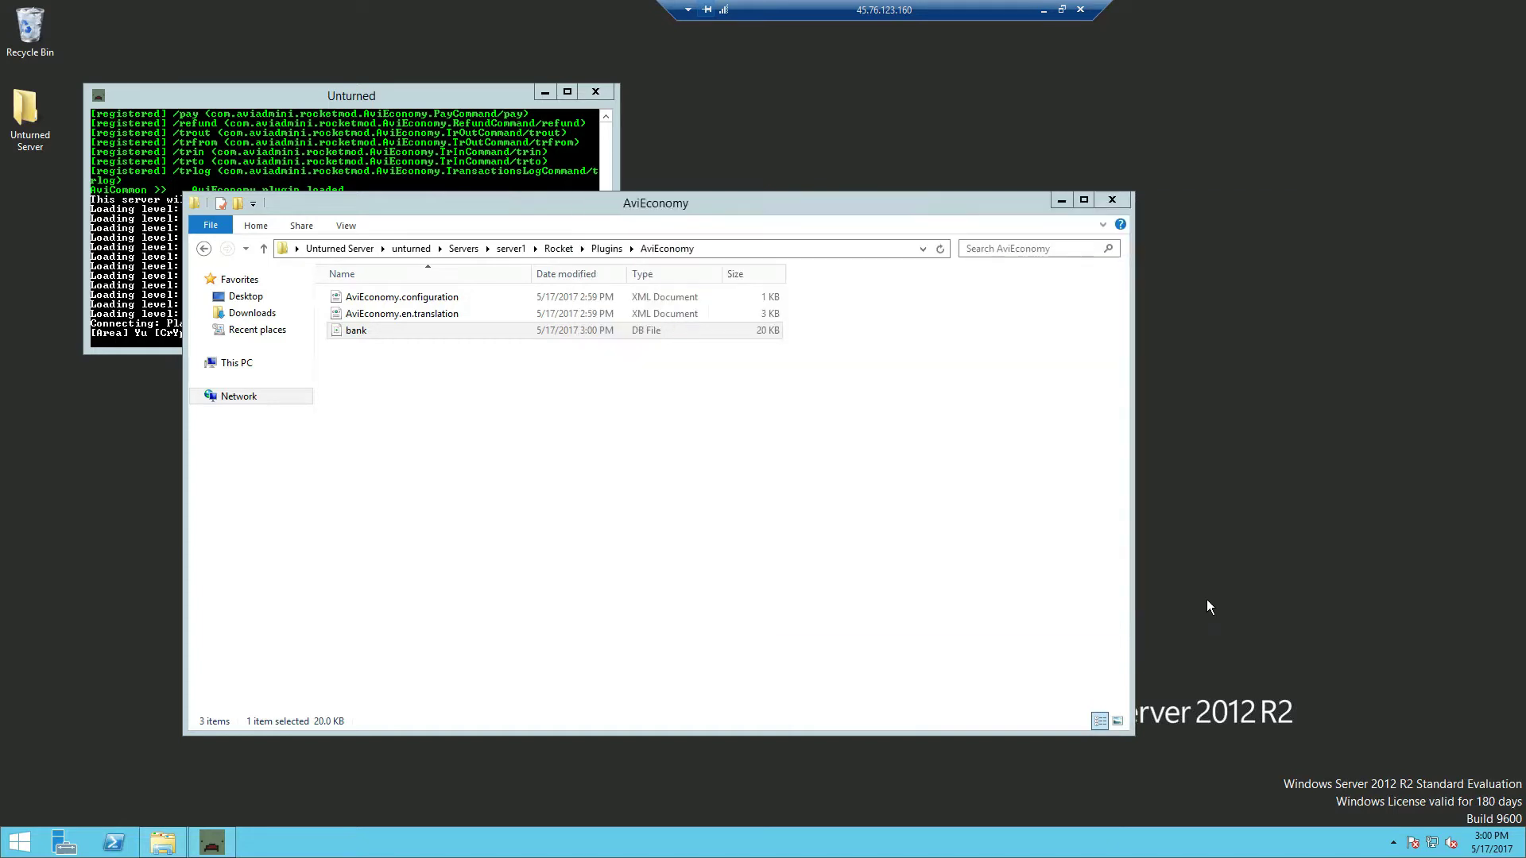
drag(622, 256, 592, 254)
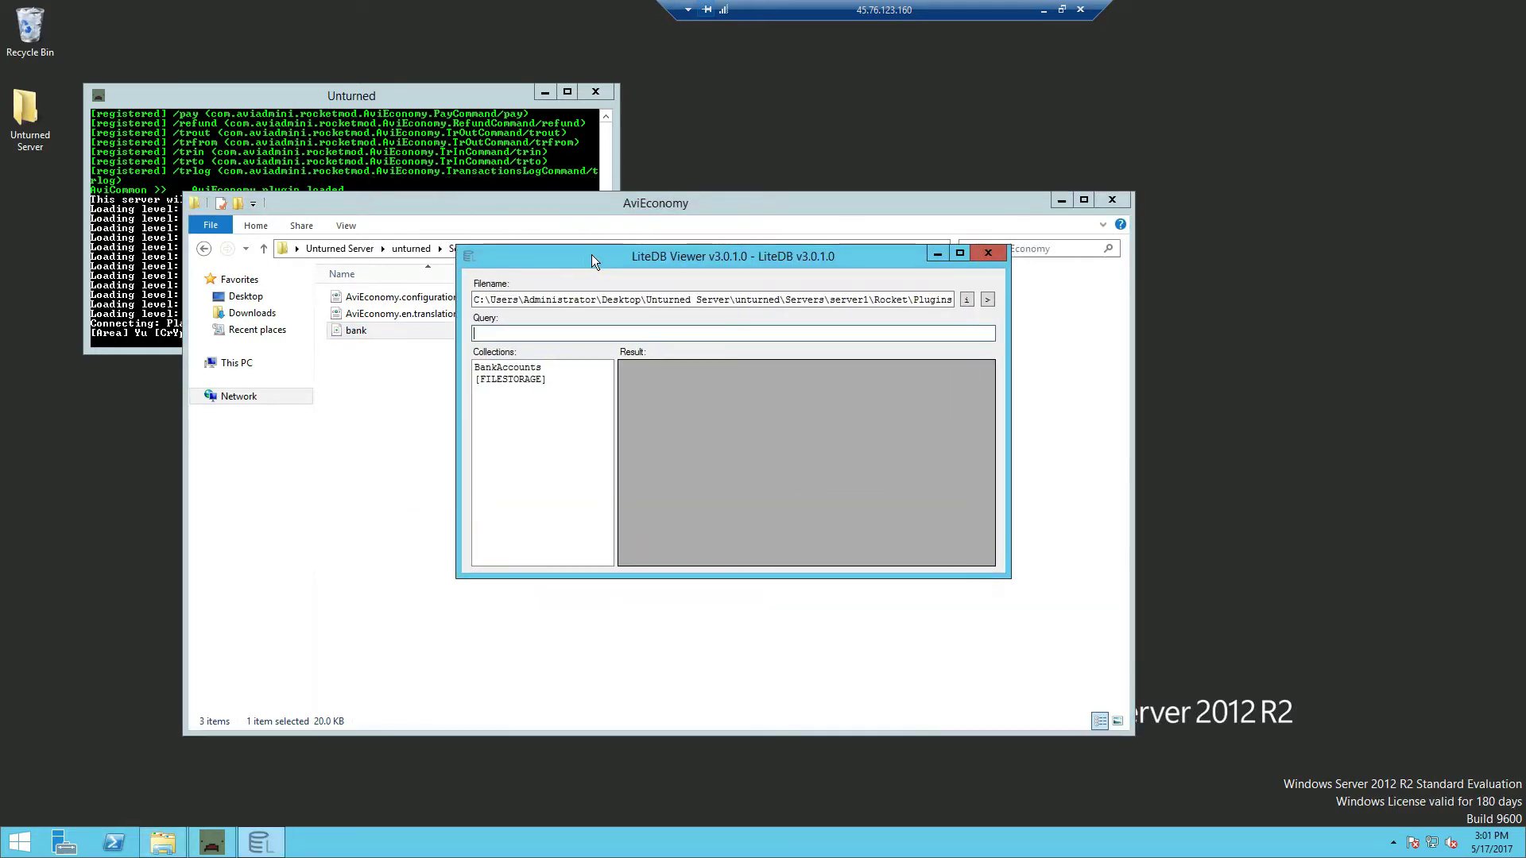
click(539, 368)
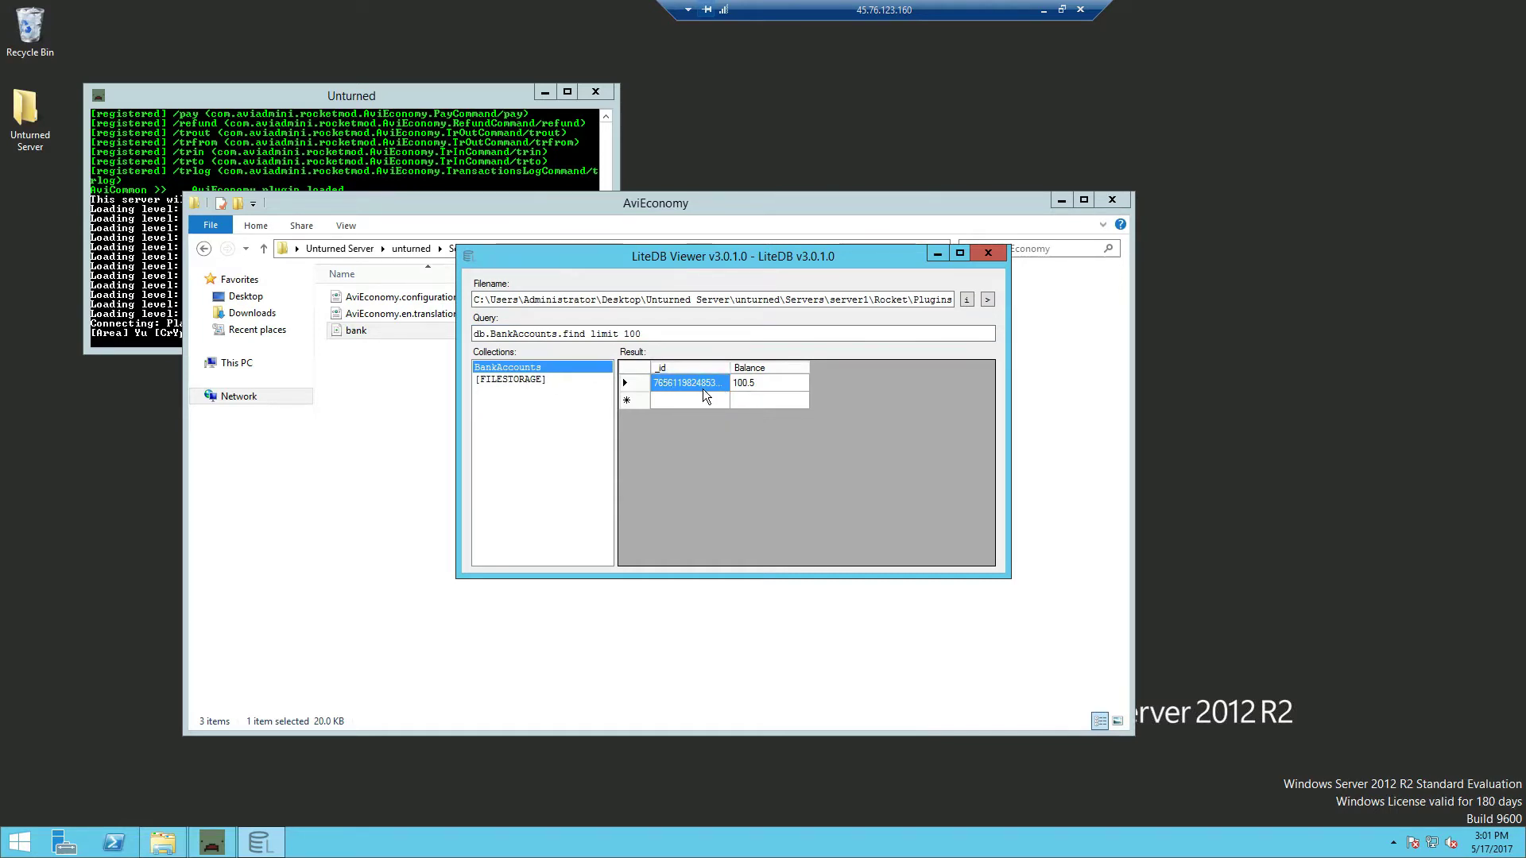
click(747, 383)
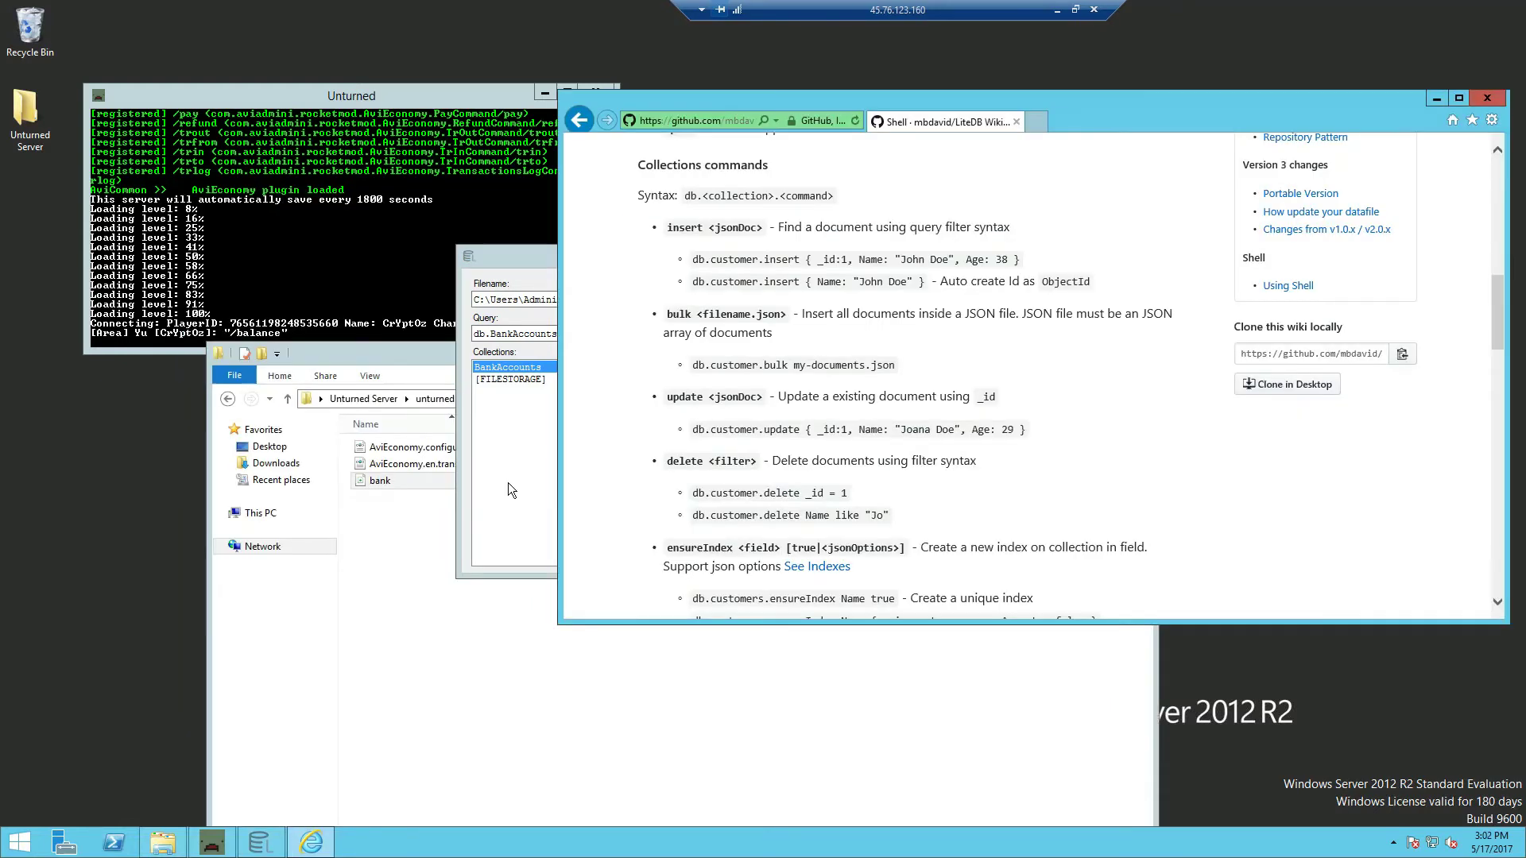
Arrange LiteDB Viewer and the LiteDB wiki's shell page side by side so the collection command syntax stays readable.
click(508, 483)
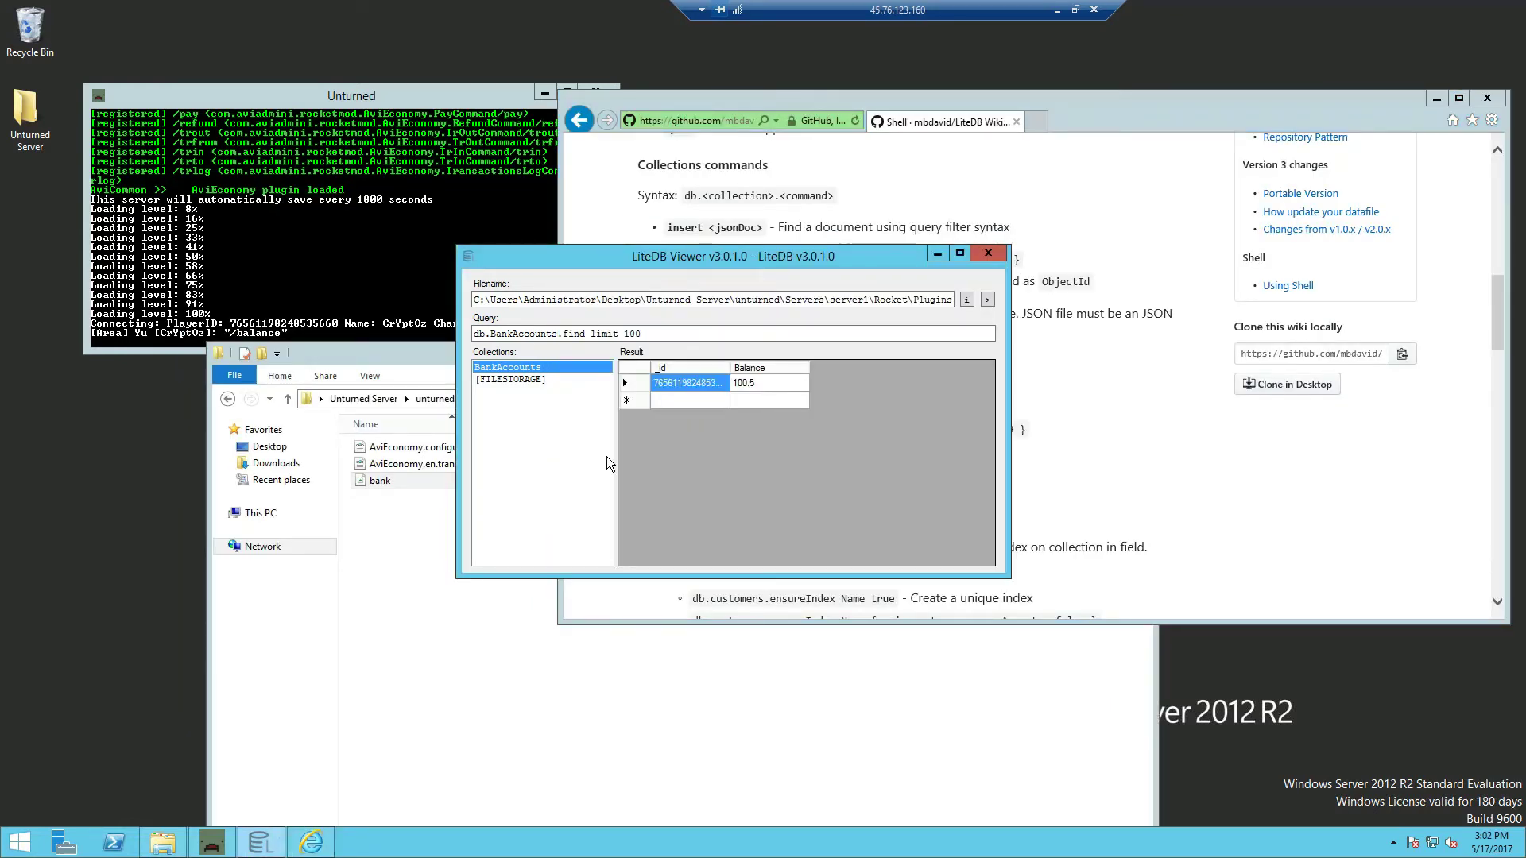
drag(761, 266, 434, 323)
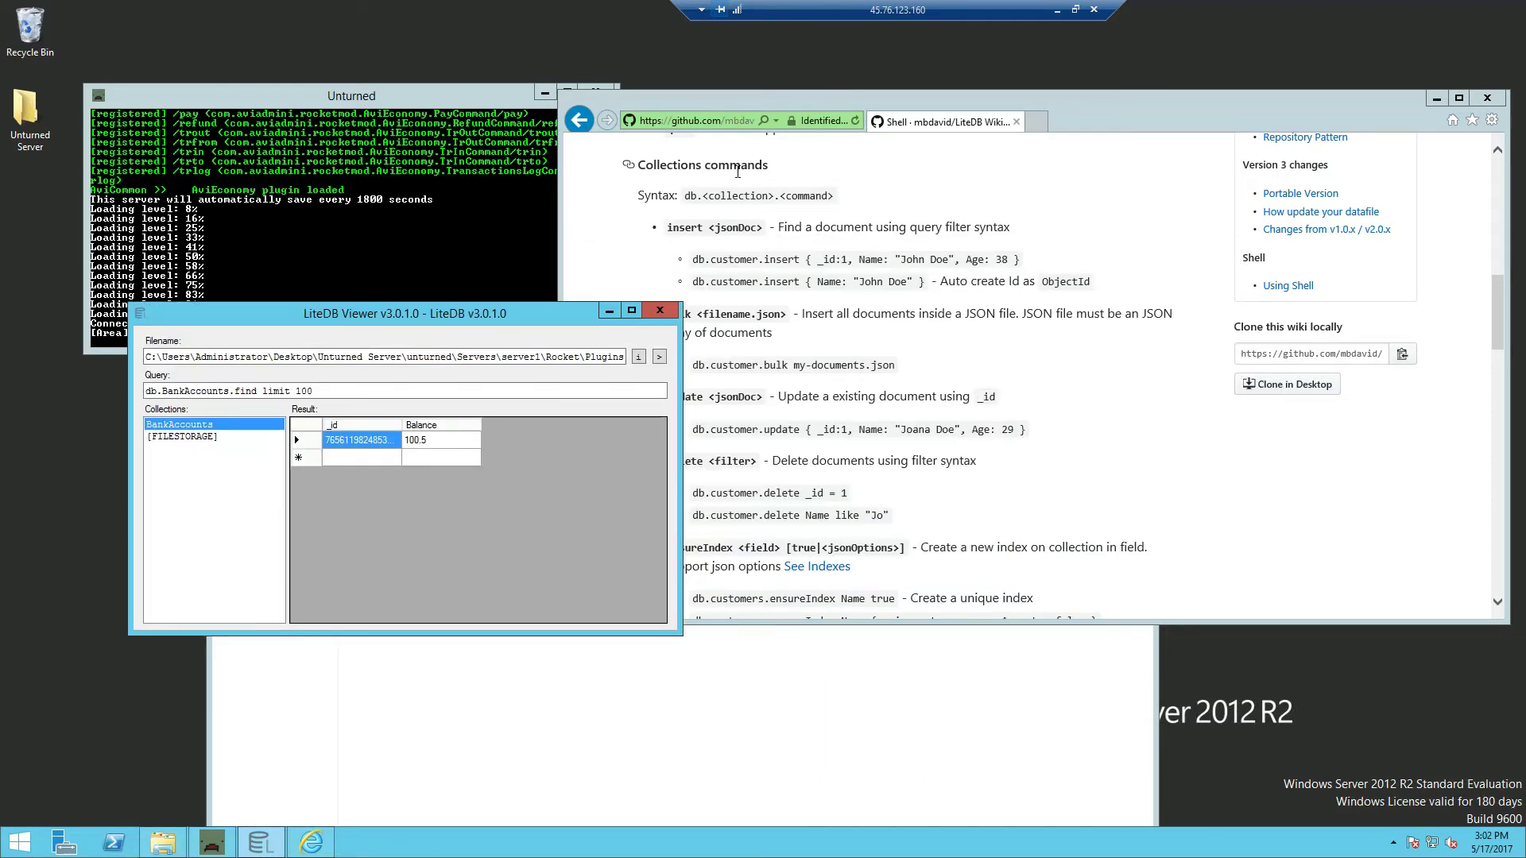
click(1023, 217)
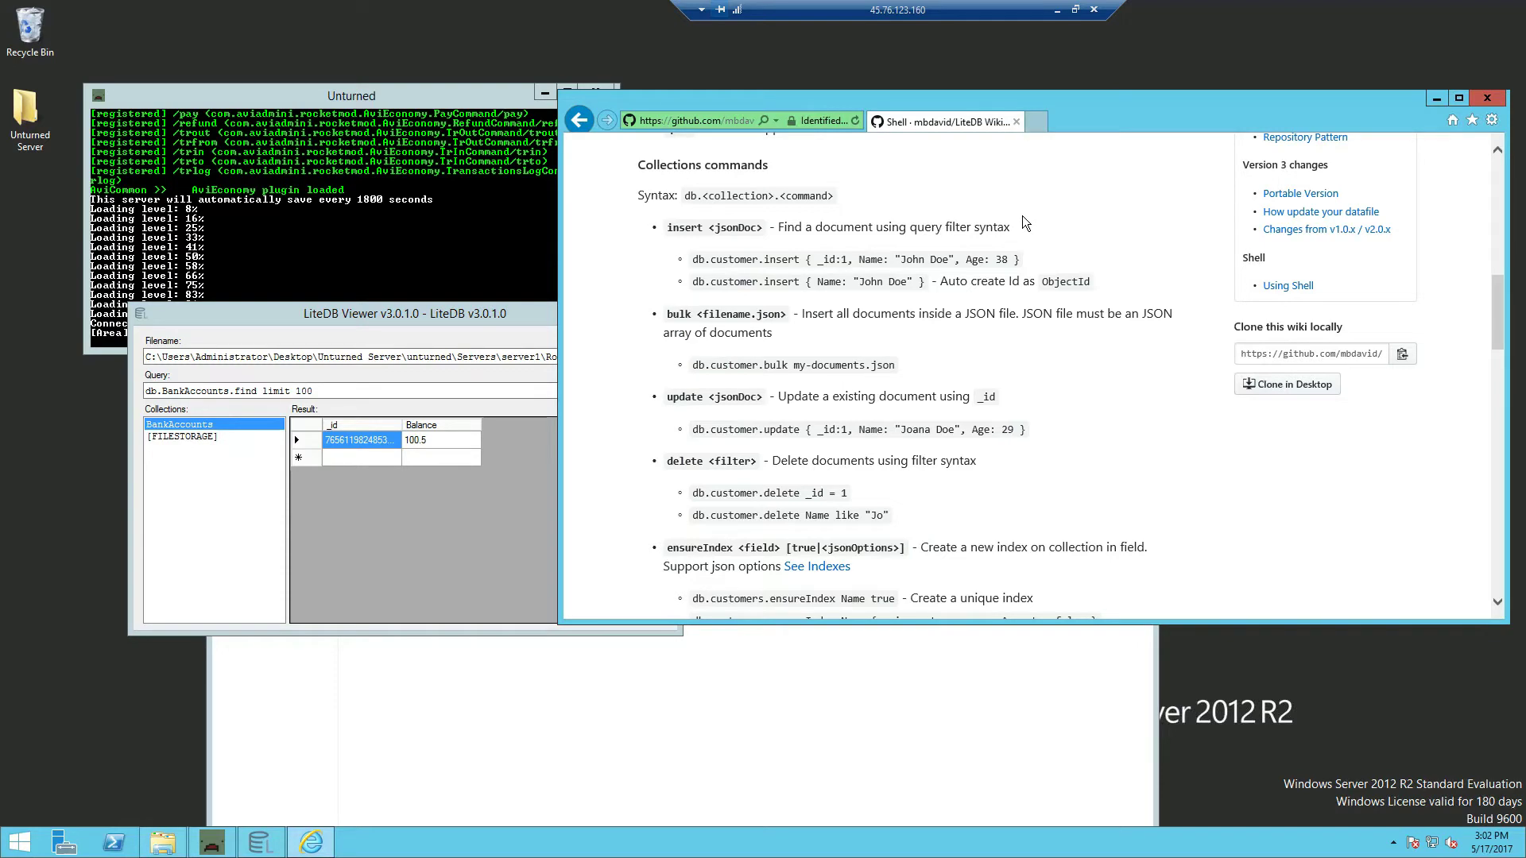
drag(1113, 99, 1305, 96)
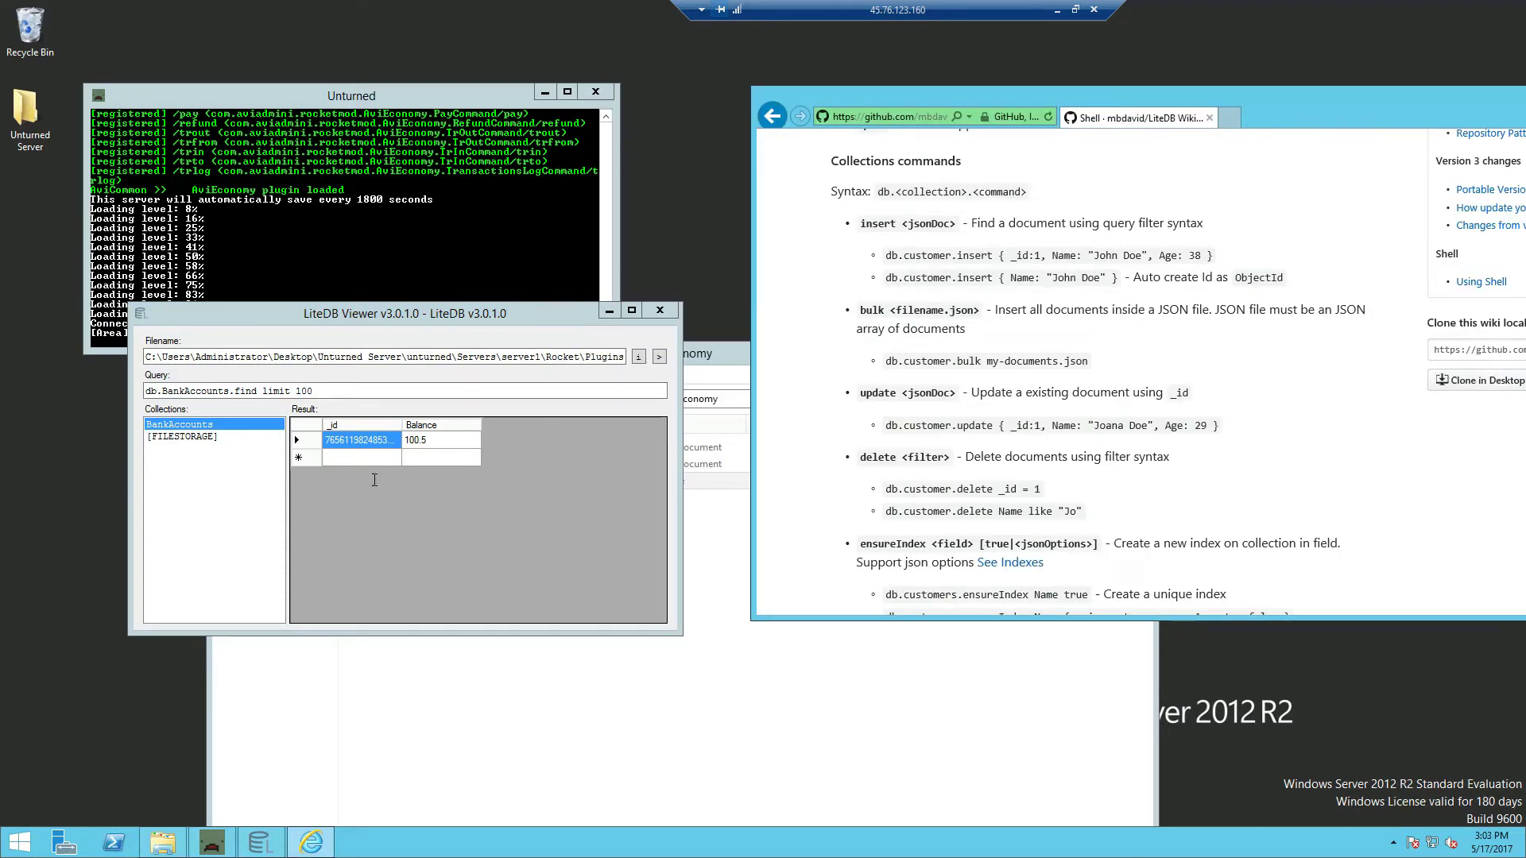
View the bank account row as an object, display it as a plain string, copy the whole string and close the viewer.
click(382, 441)
click(303, 440)
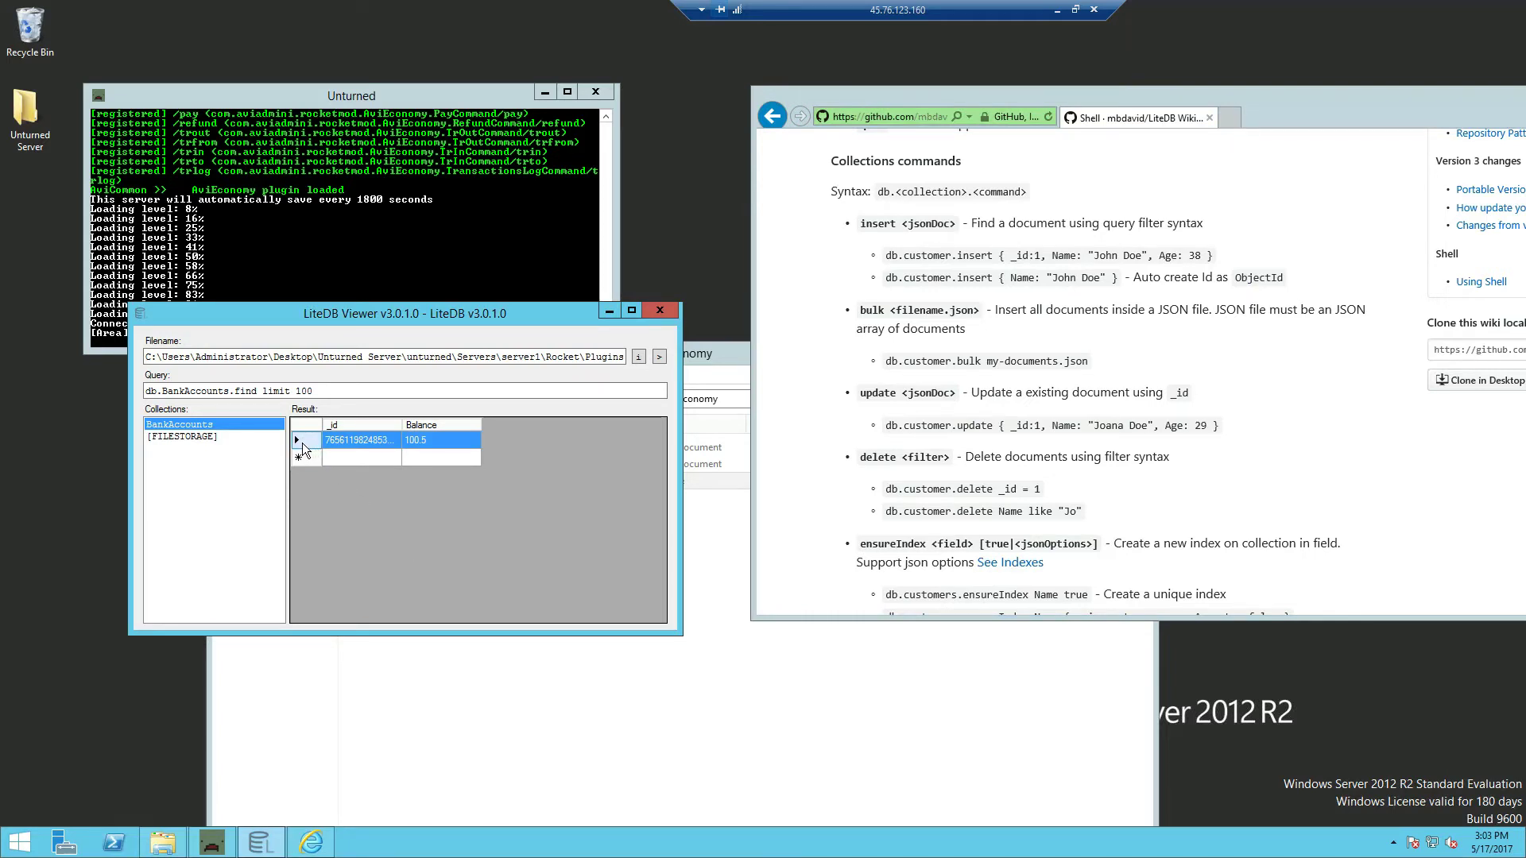
right_click(315, 448)
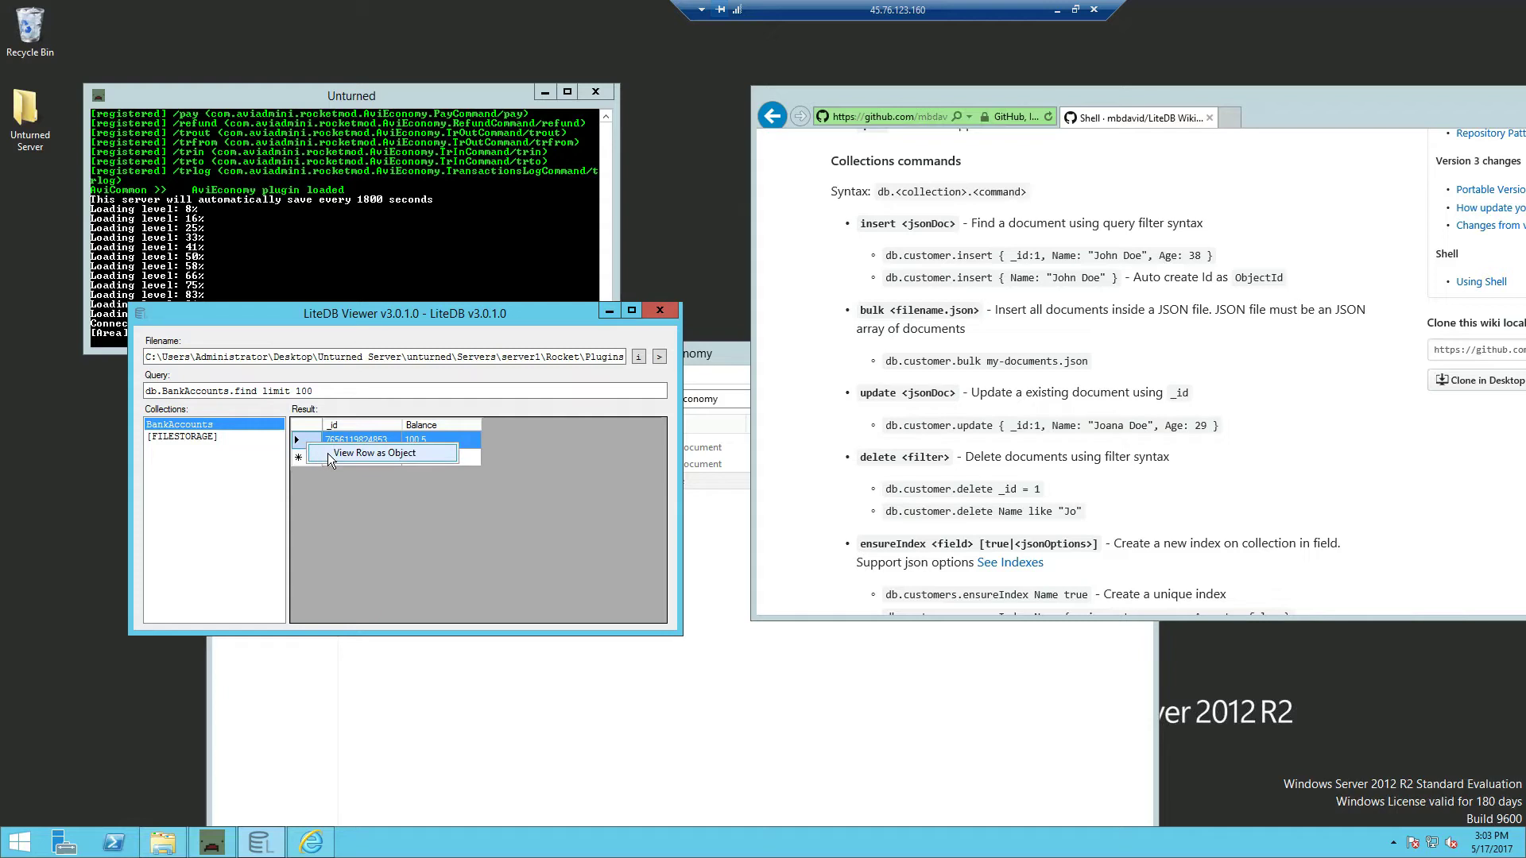
click(369, 456)
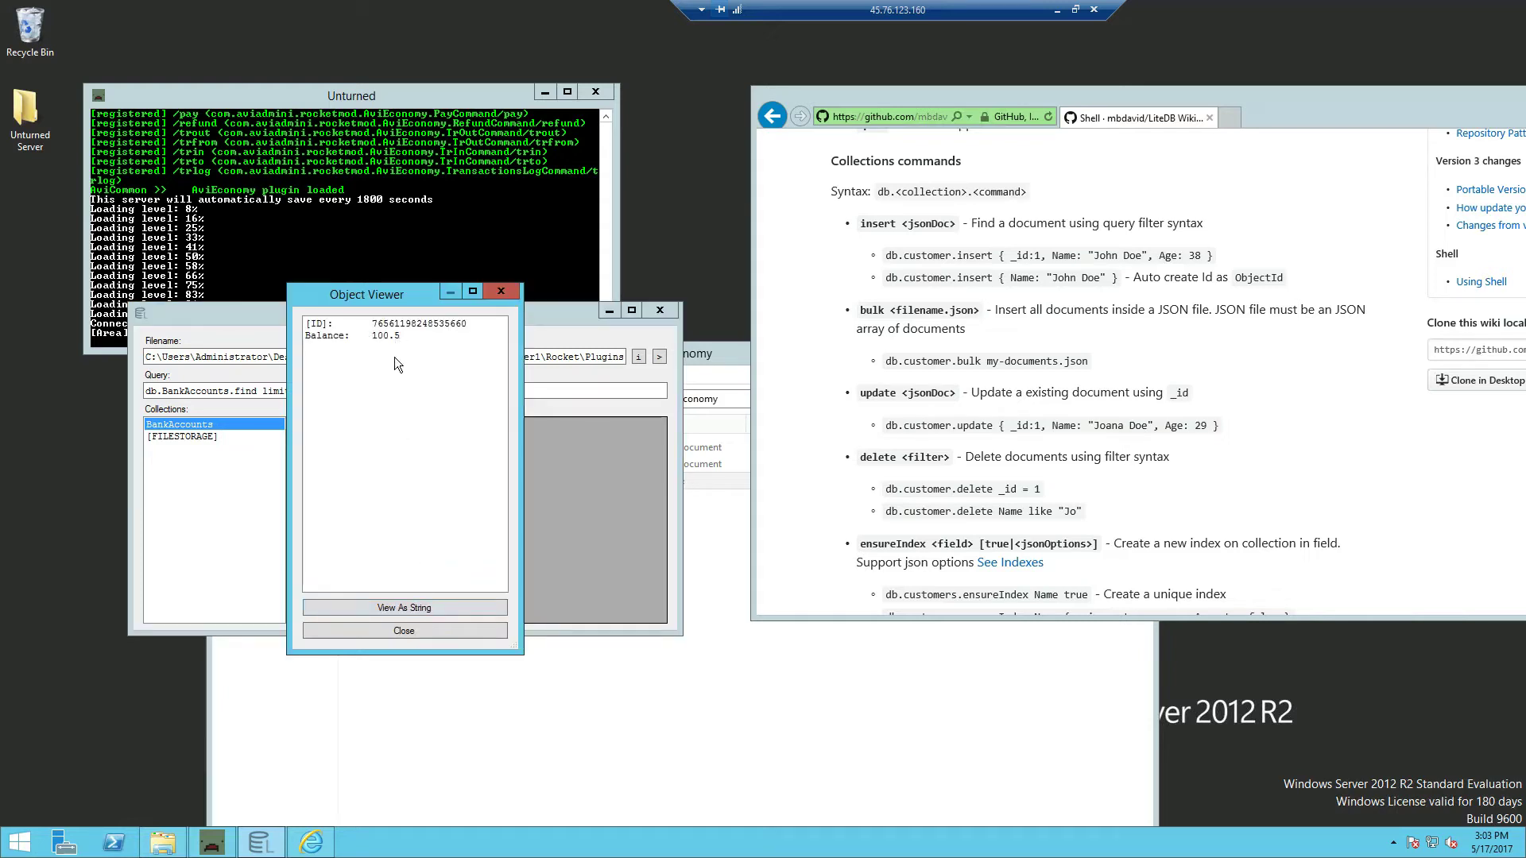
click(403, 607)
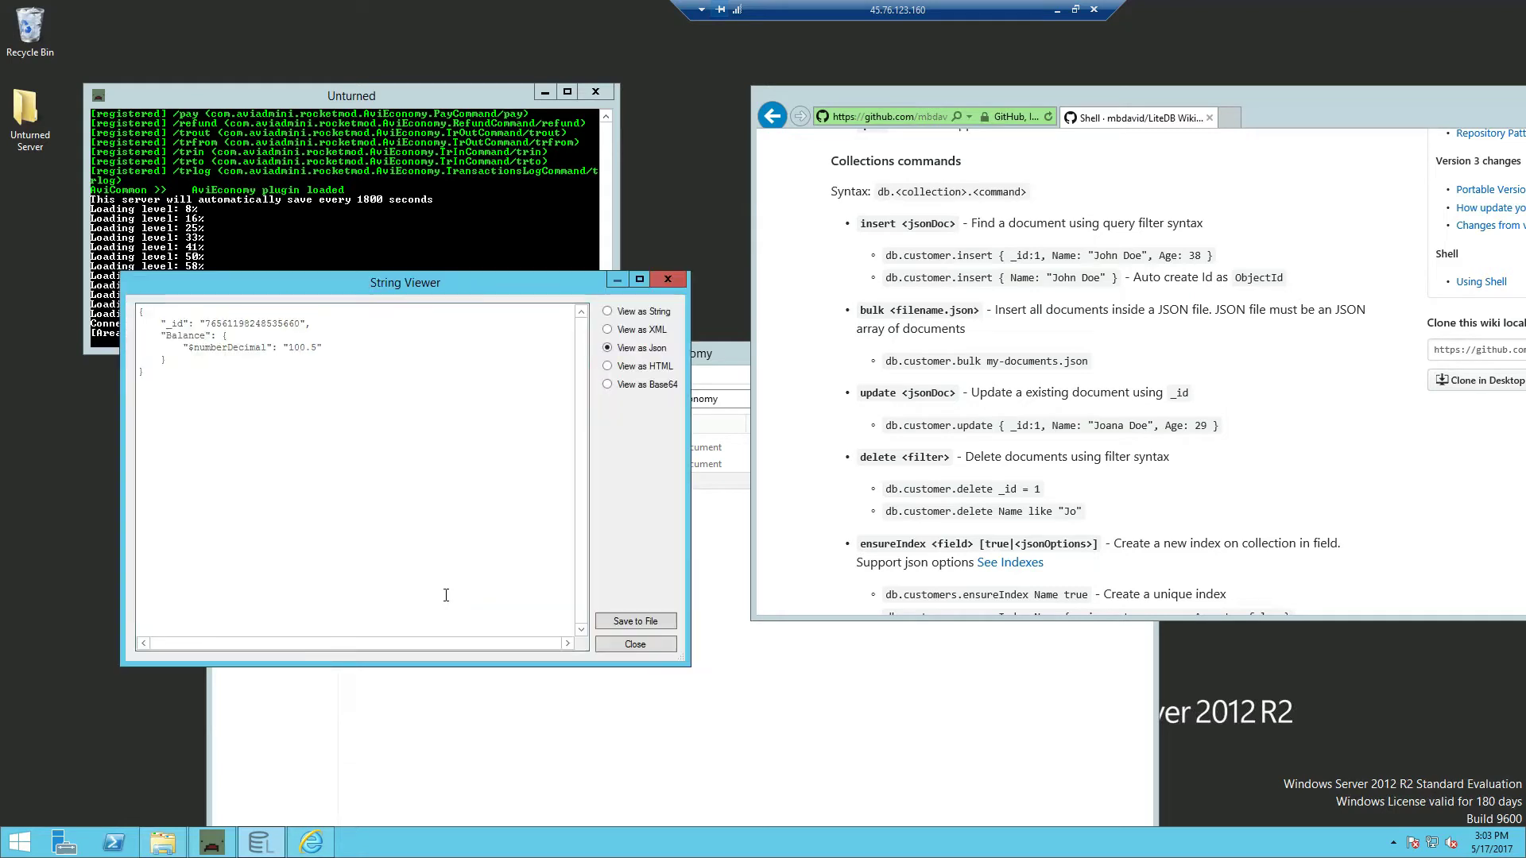
click(629, 317)
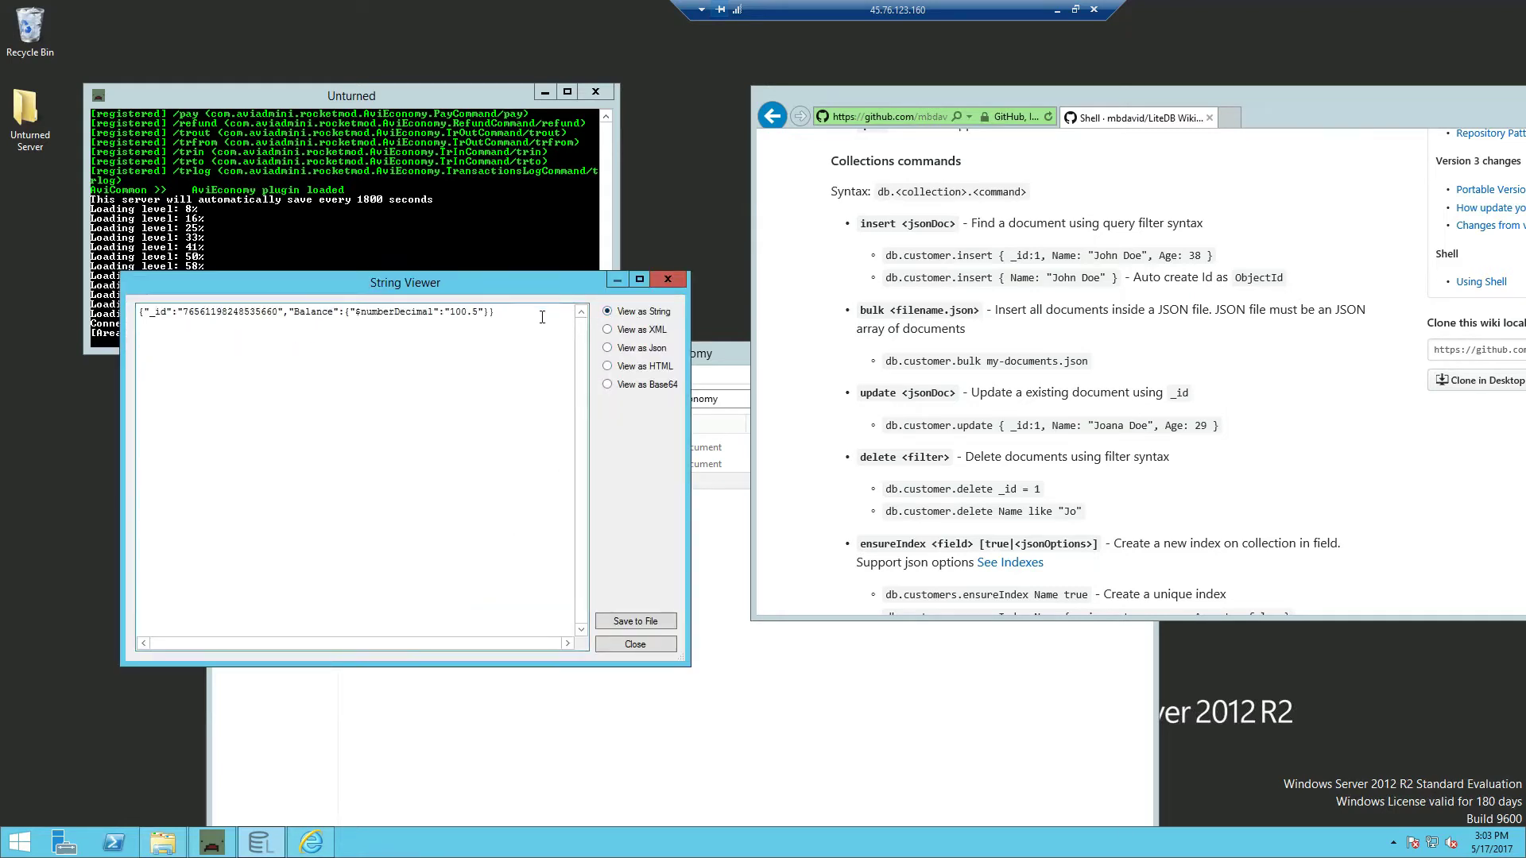
drag(548, 310, 61, 294)
key(ctrl+c)
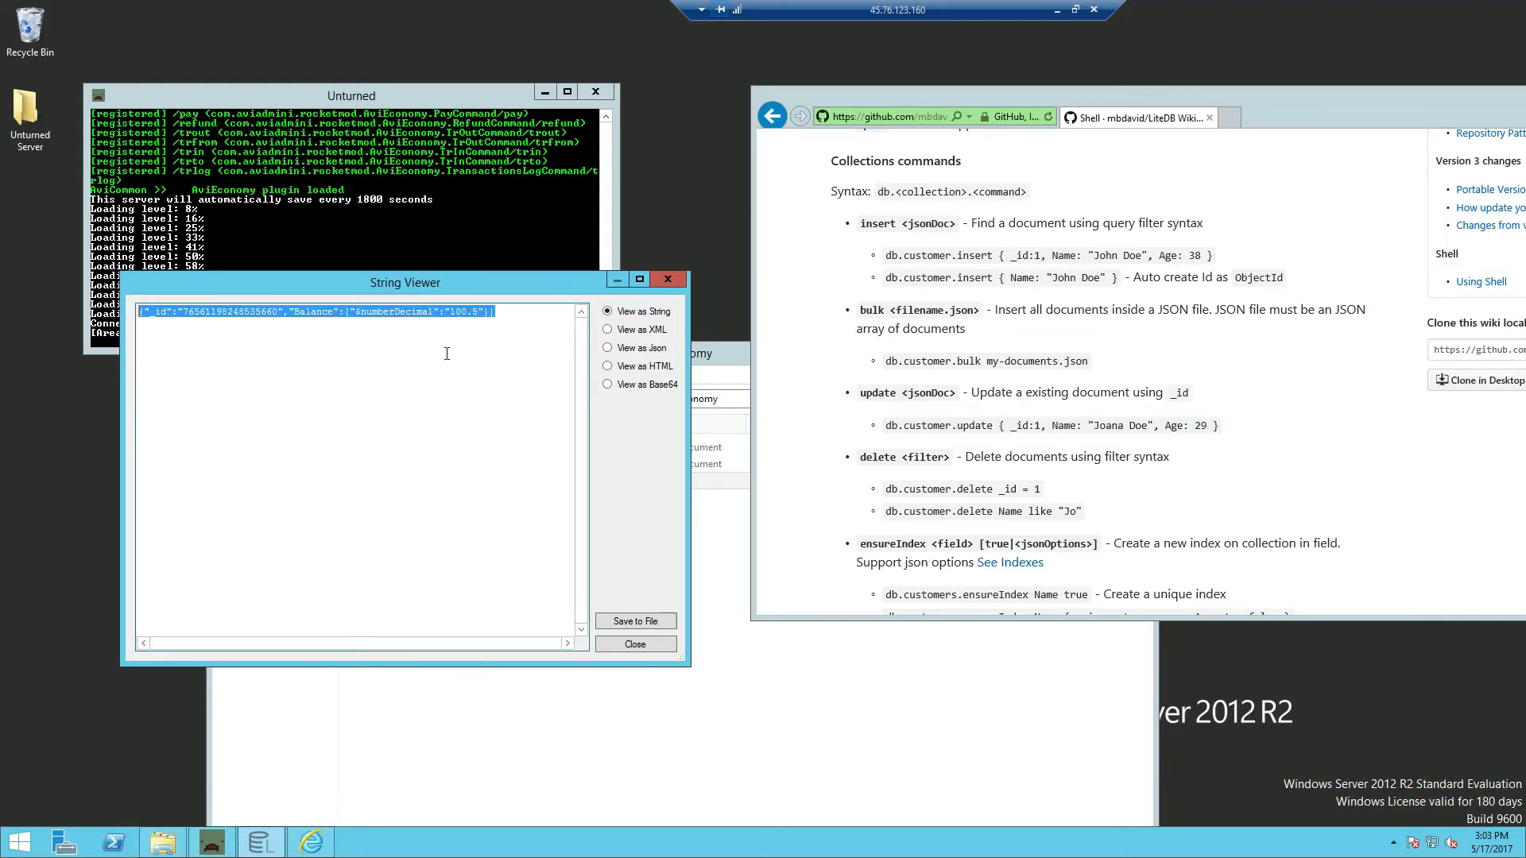
click(668, 280)
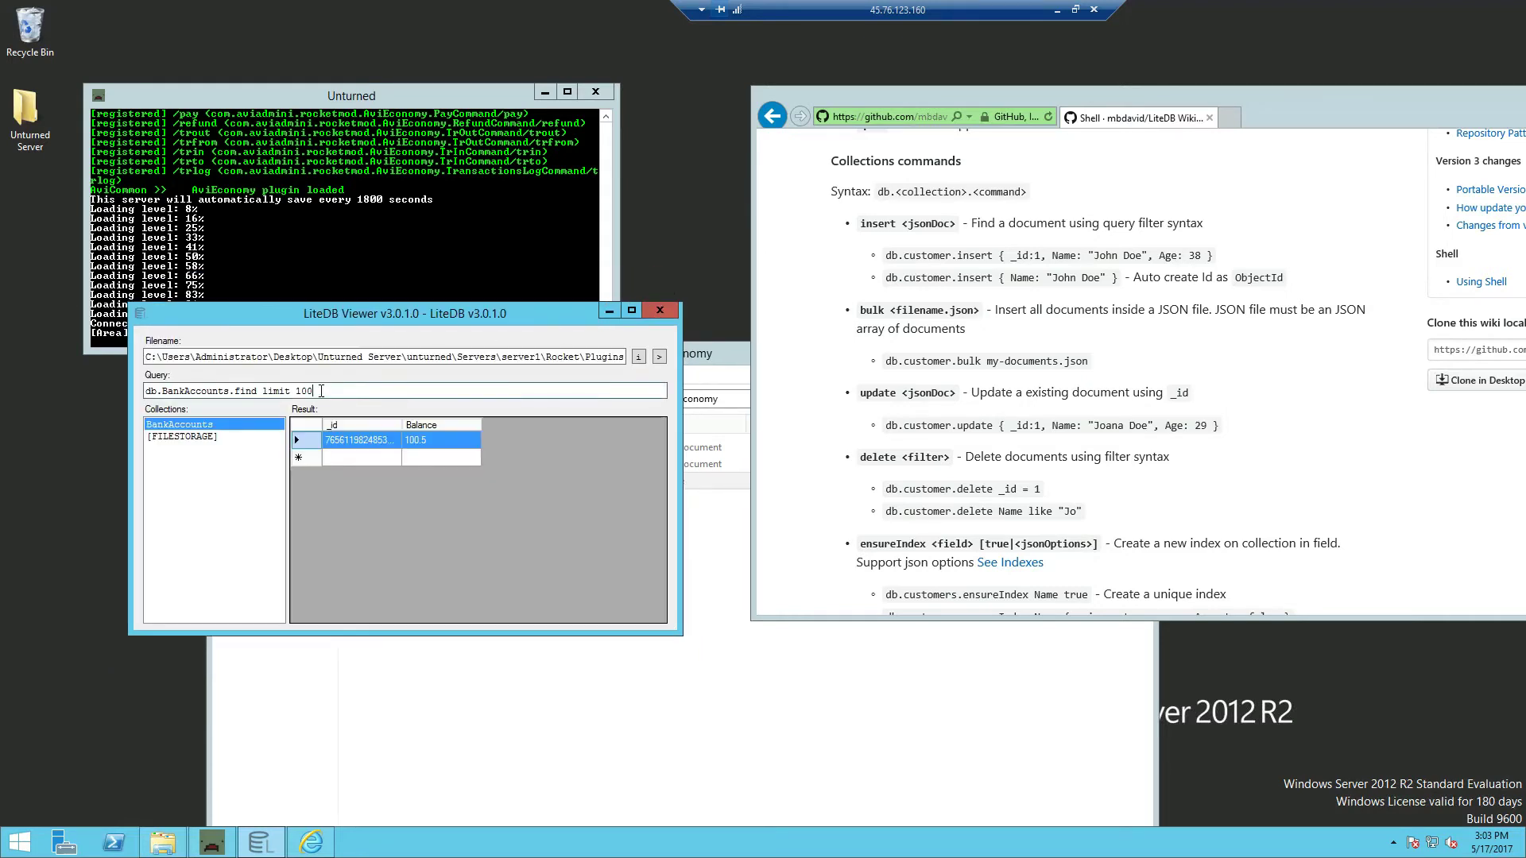
Run a db.BankAccounts.update query with the copied account record and its Balance $numberDecimal set to 50, then show the BankAccounts collection.
drag(318, 391, 234, 384)
key(BackSpace)
text(update)
key(ctrl+v)
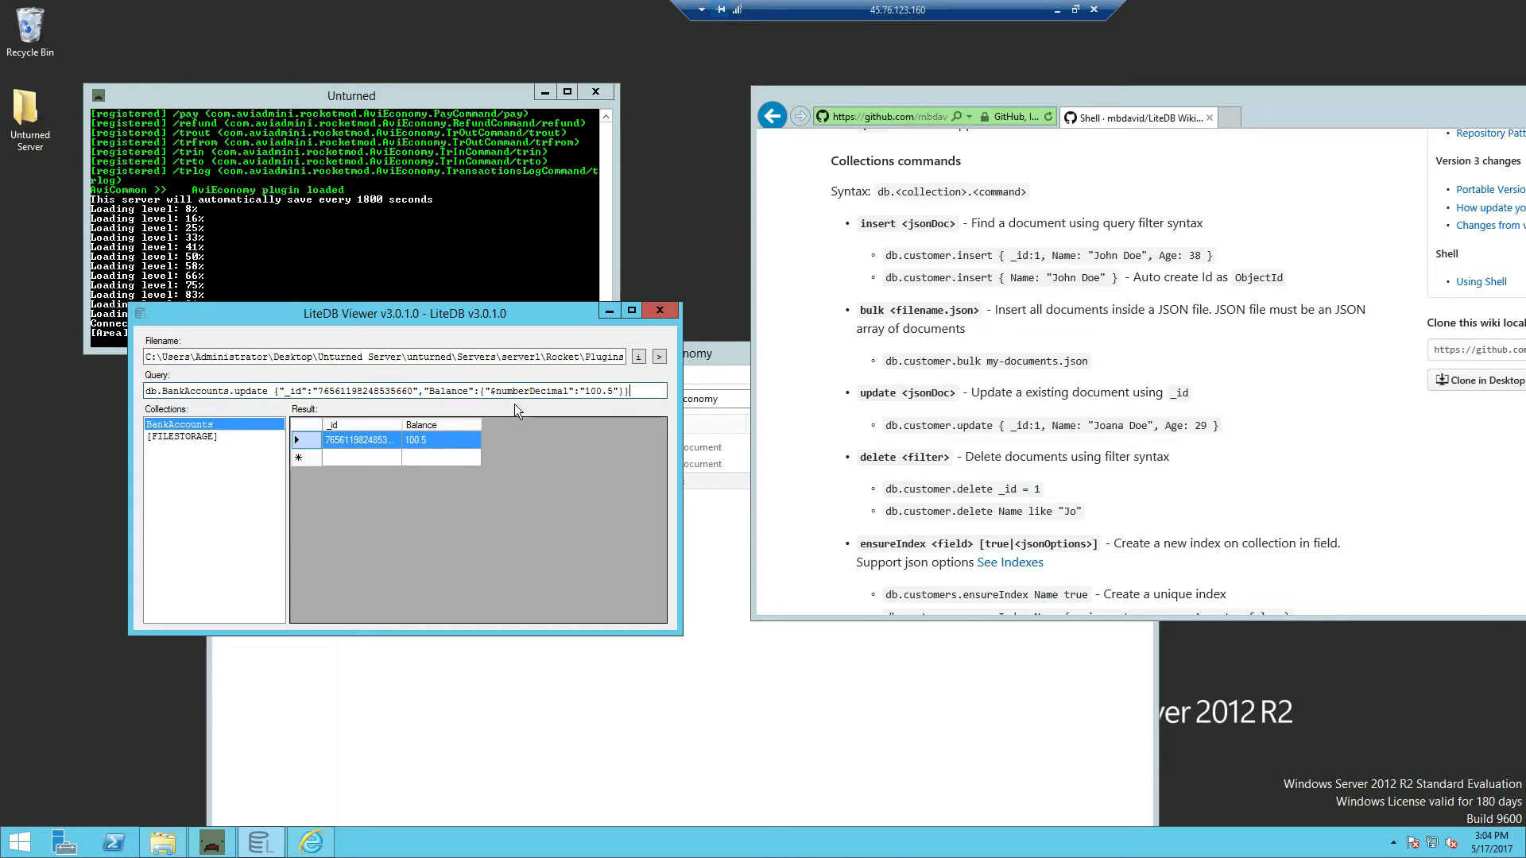
drag(587, 392, 615, 392)
text(50)
key(Return)
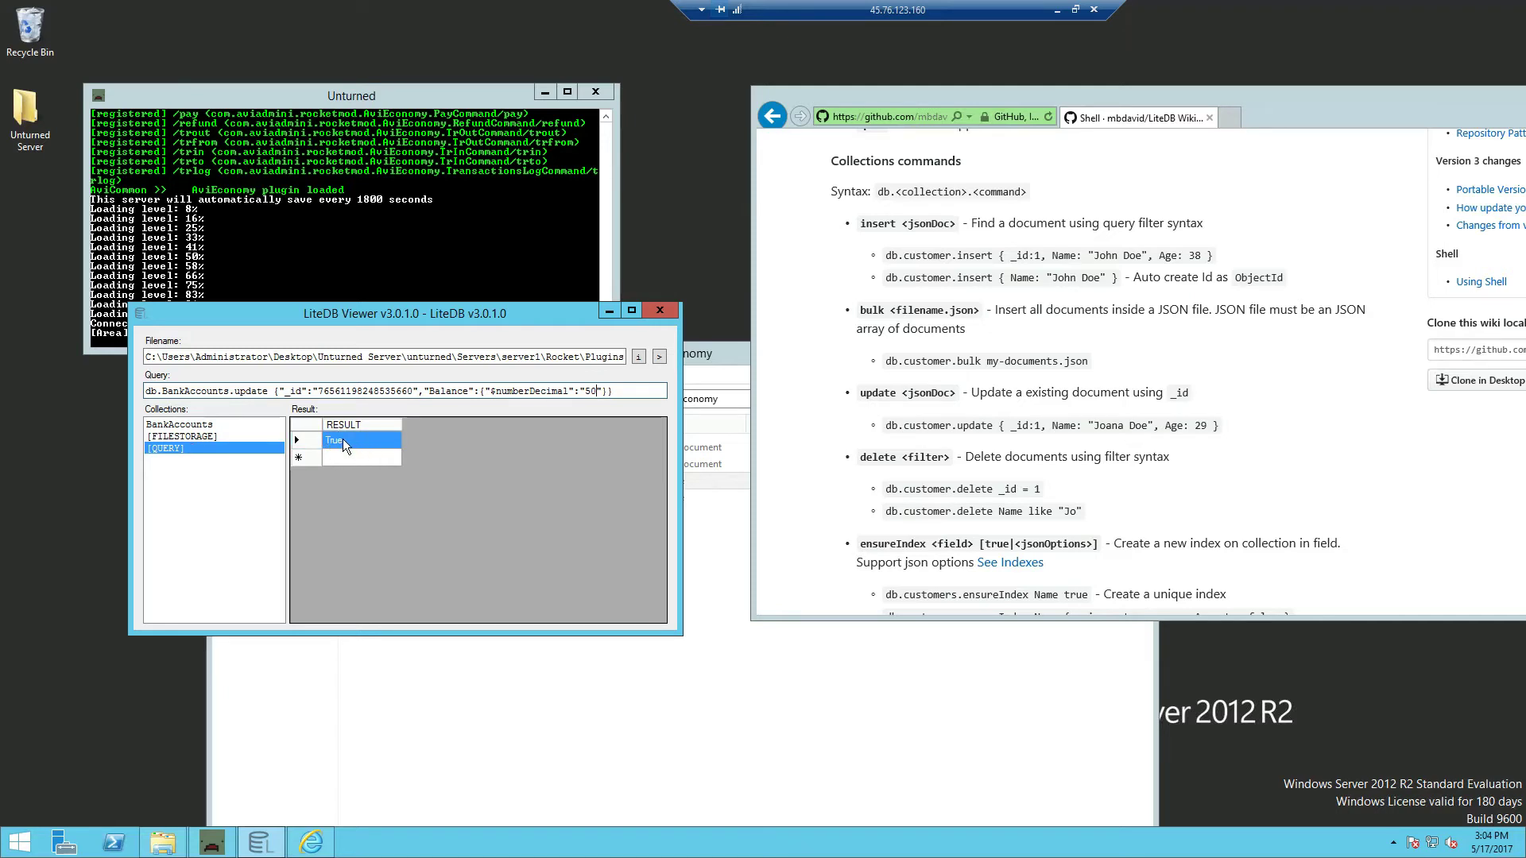
click(212, 423)
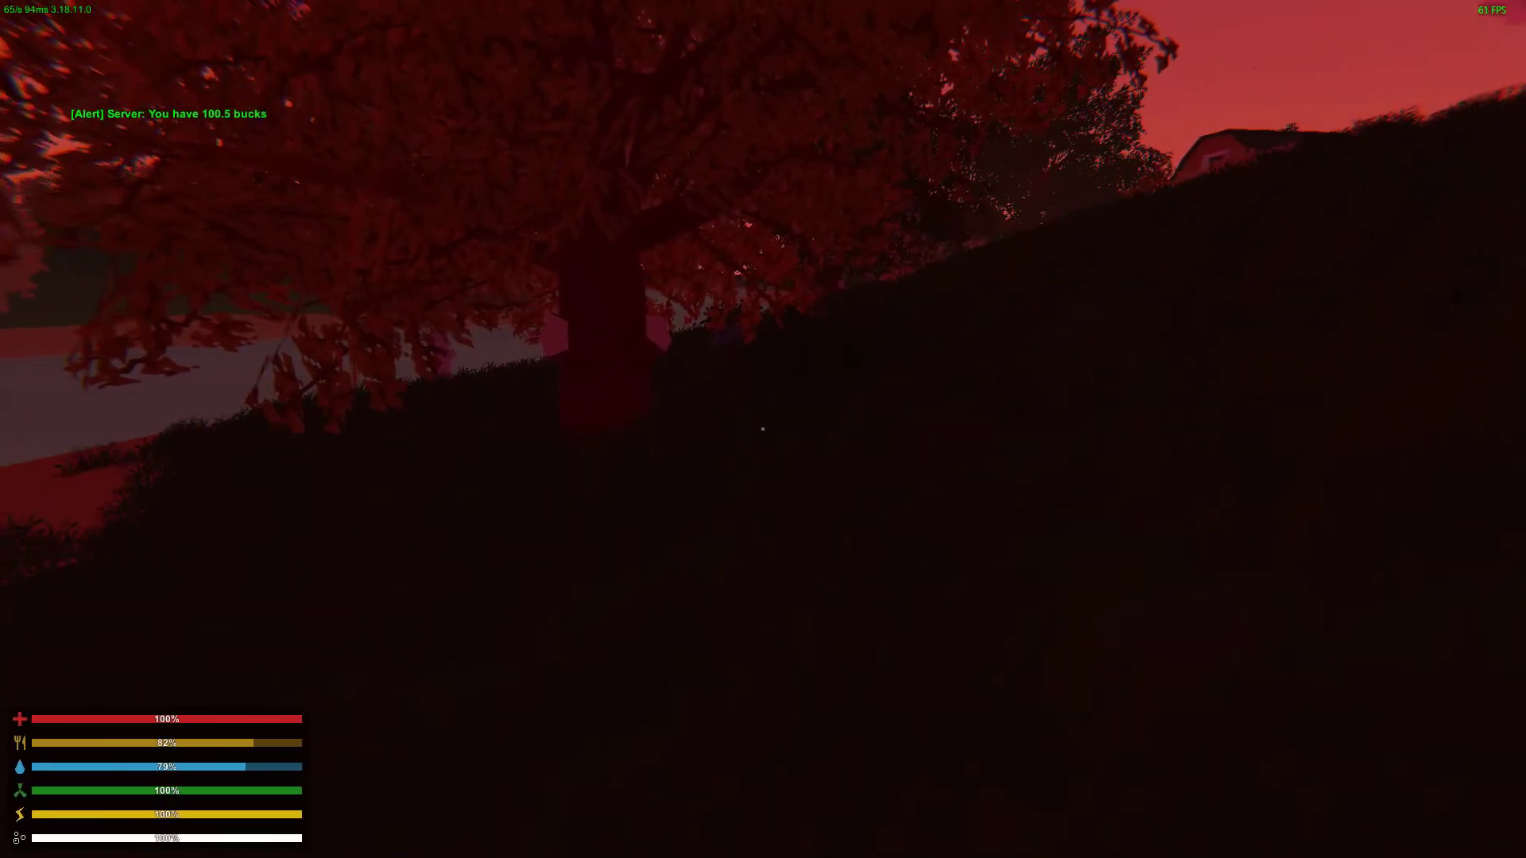
Return to the game and query the player's balance again in the chat.
text(k/)
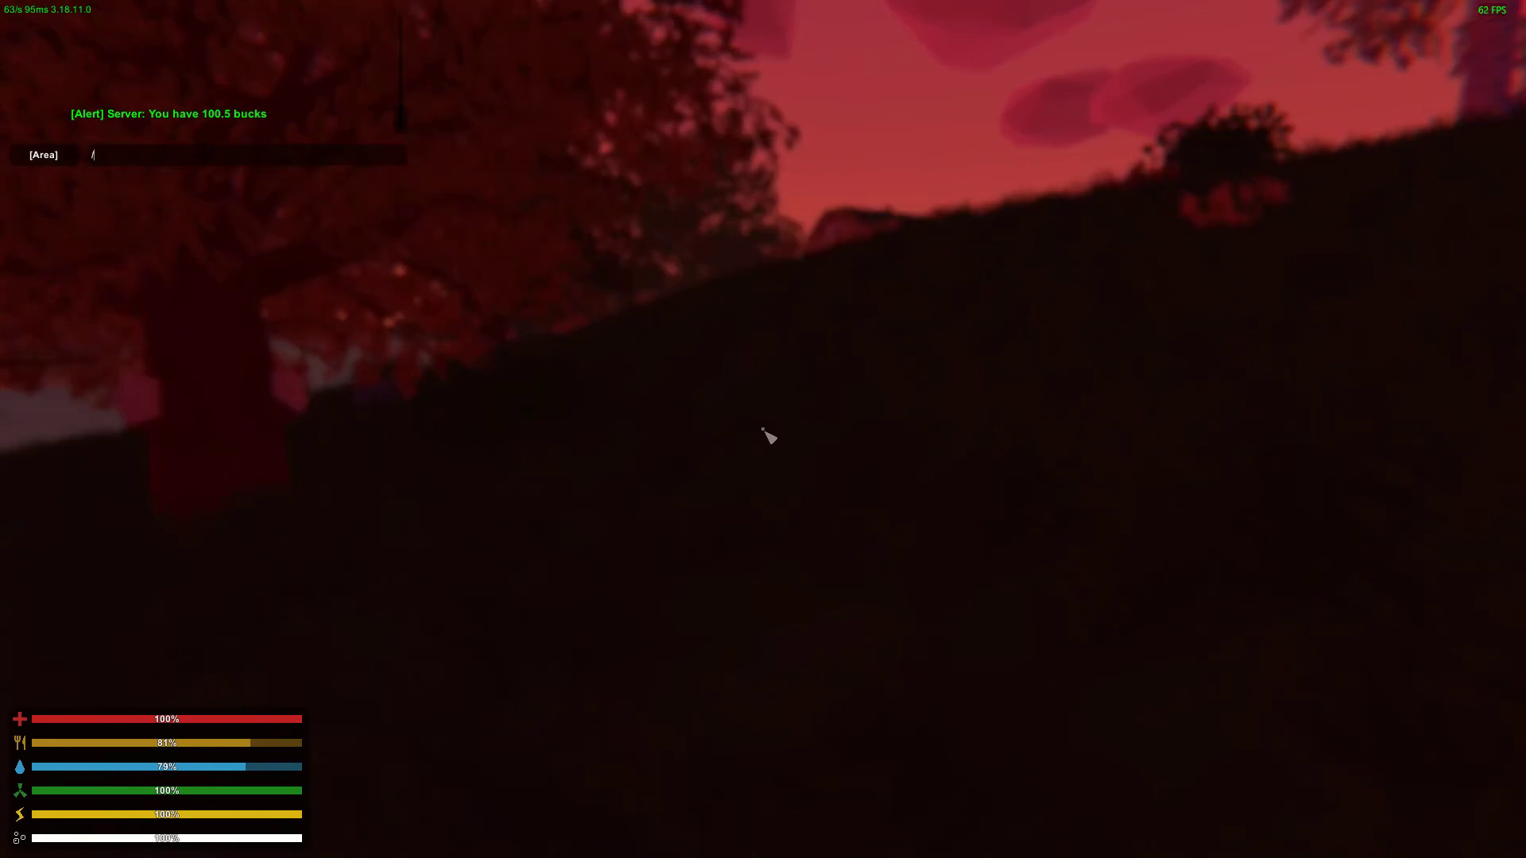
text(buy 15)
key(Return)
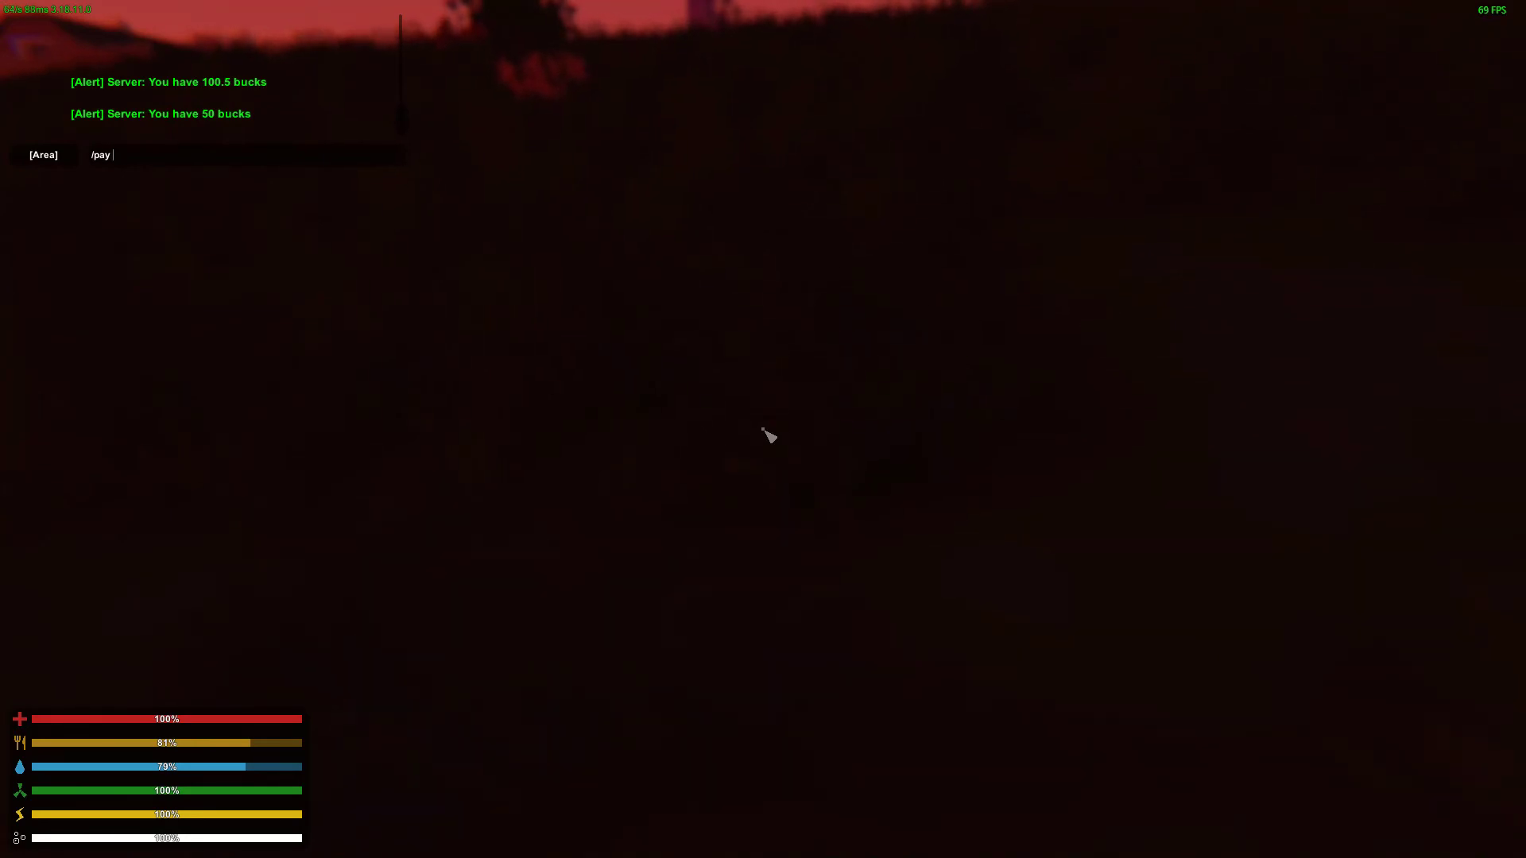
Try to send money to the own player with the /pay command in the game chat.
text(cr)
text(atos 1)
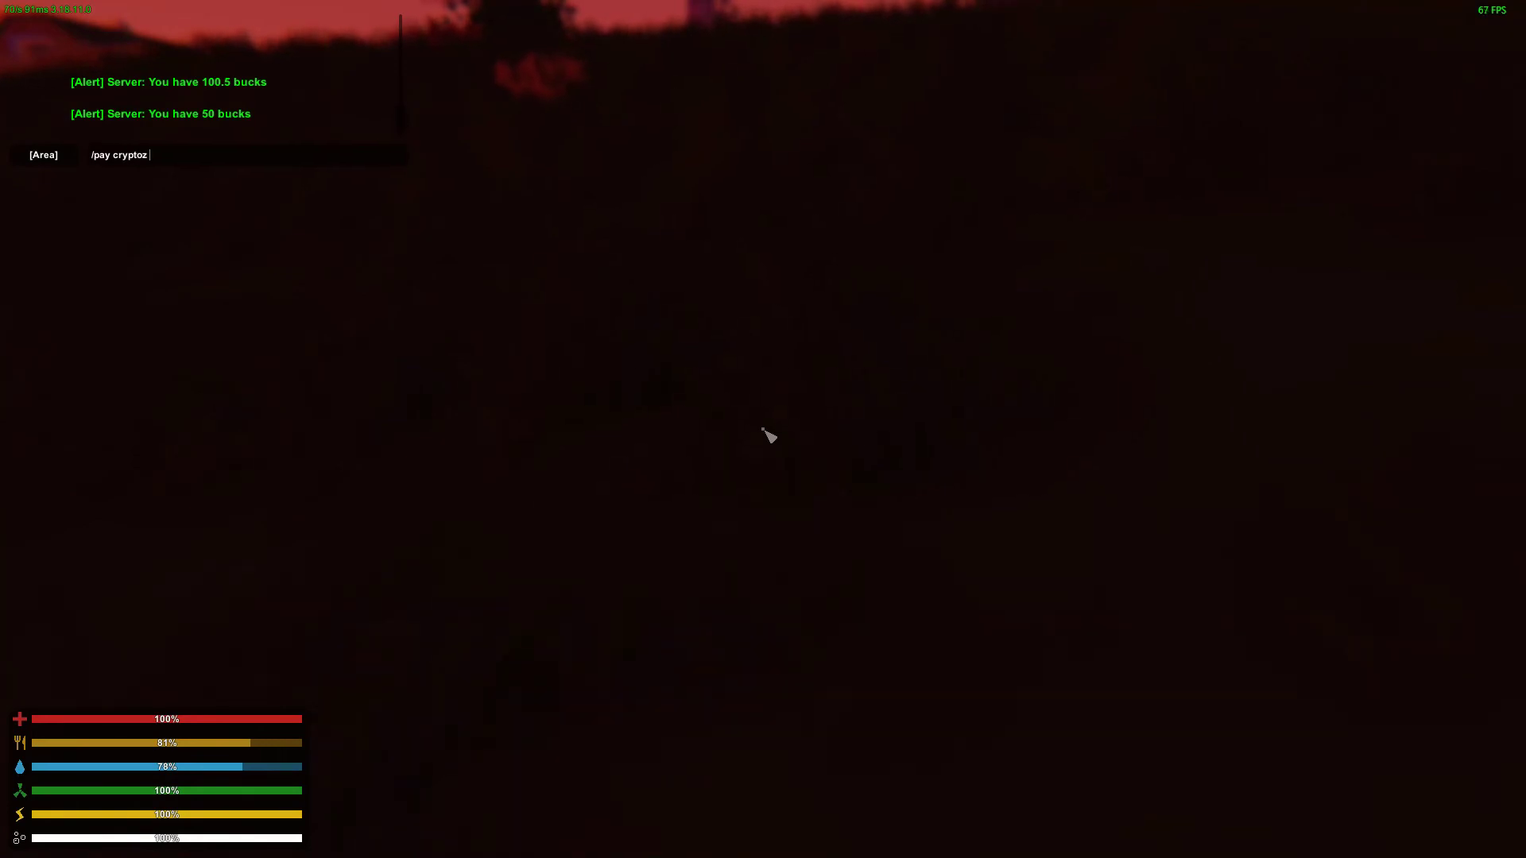
key(Return)
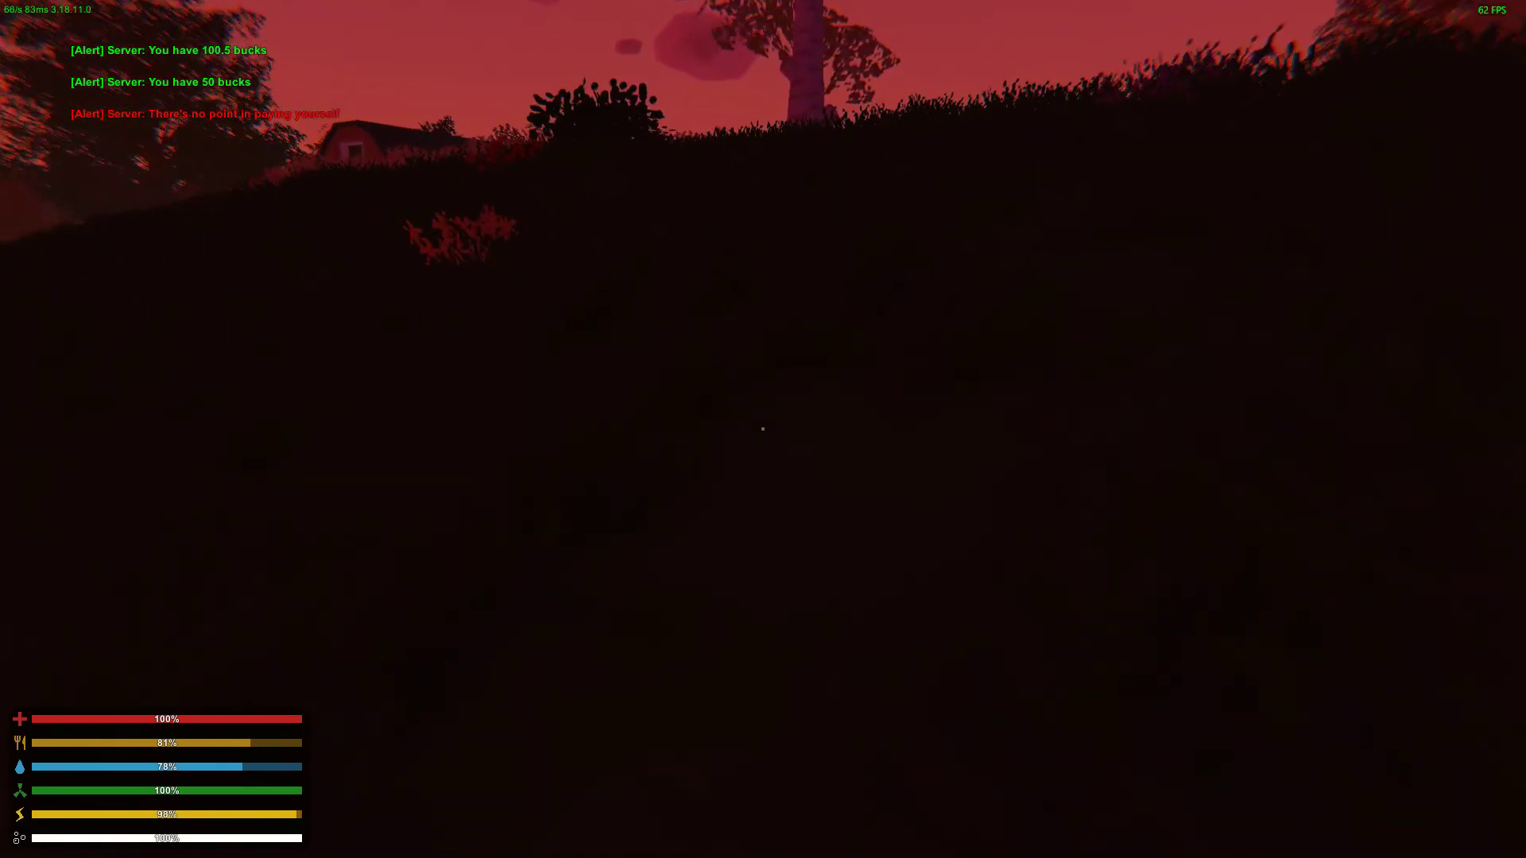
Query page 1 of the player's outgoing payments with the /trout 1 command in the game chat.
text(k/)
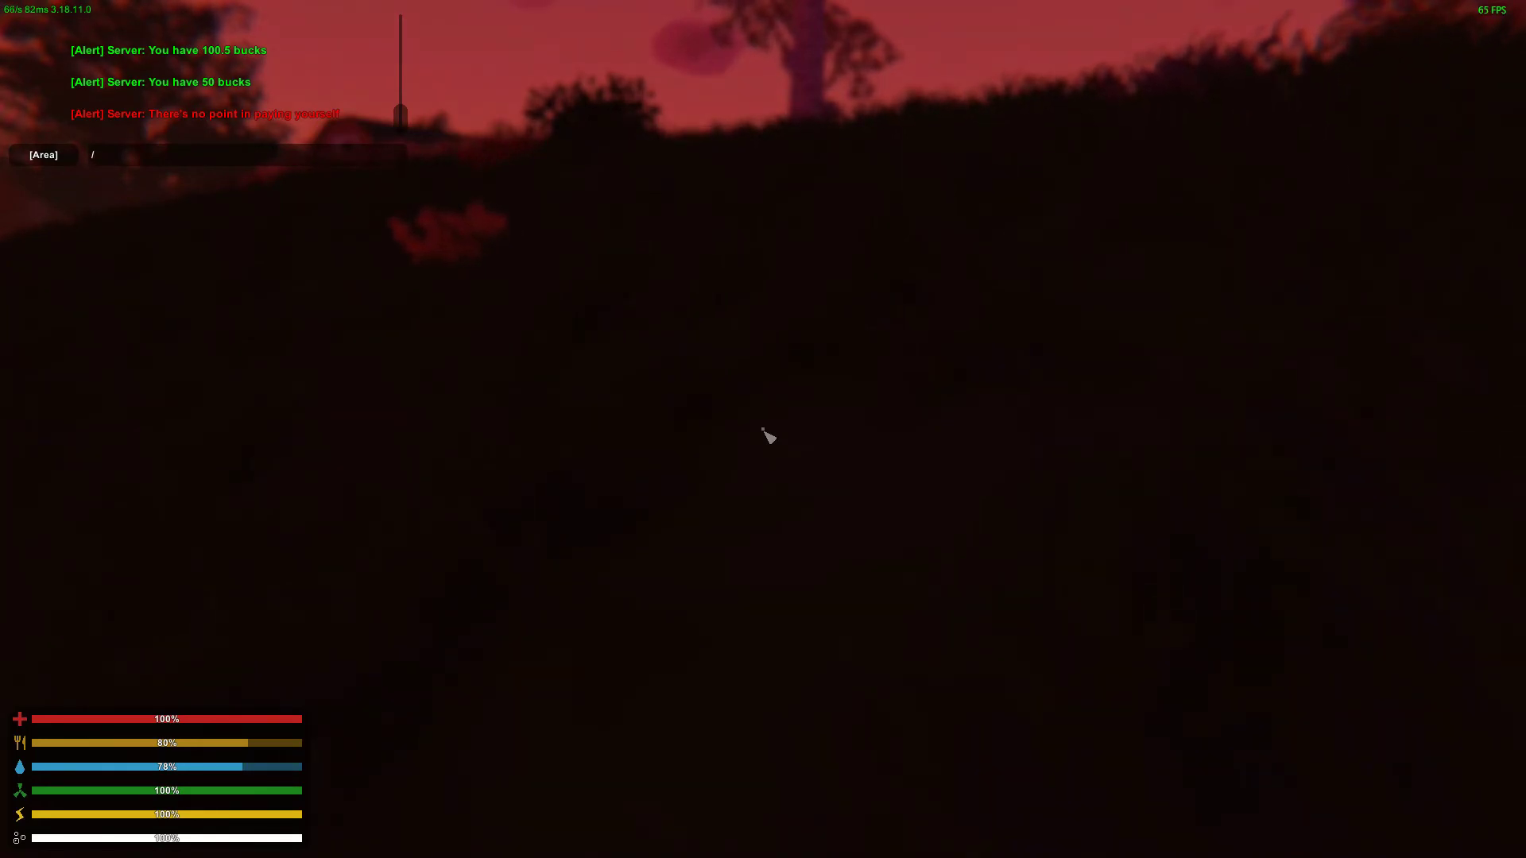
text(trout)
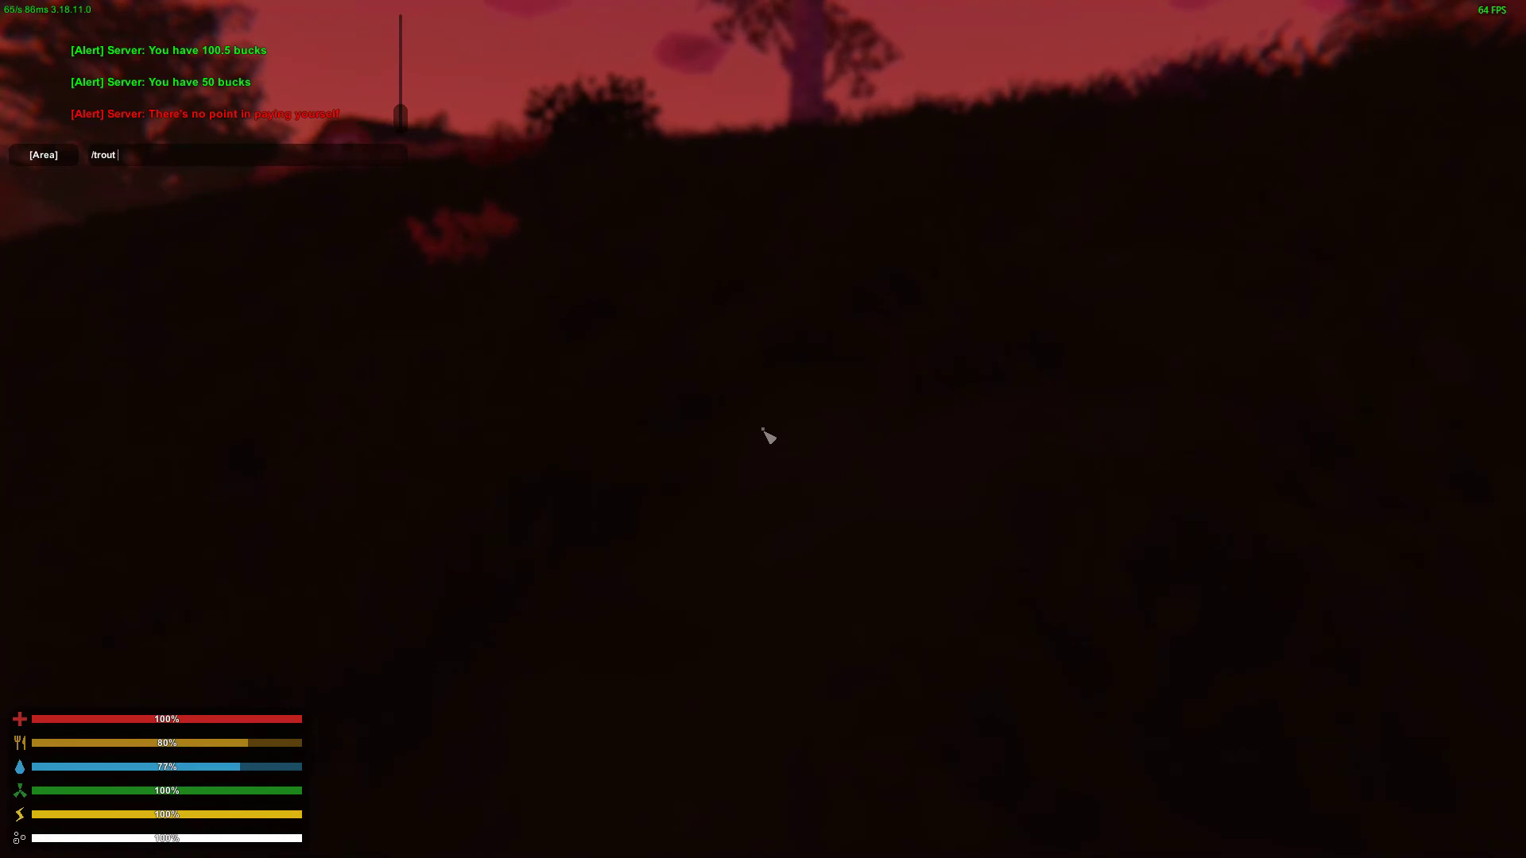
text( 1)
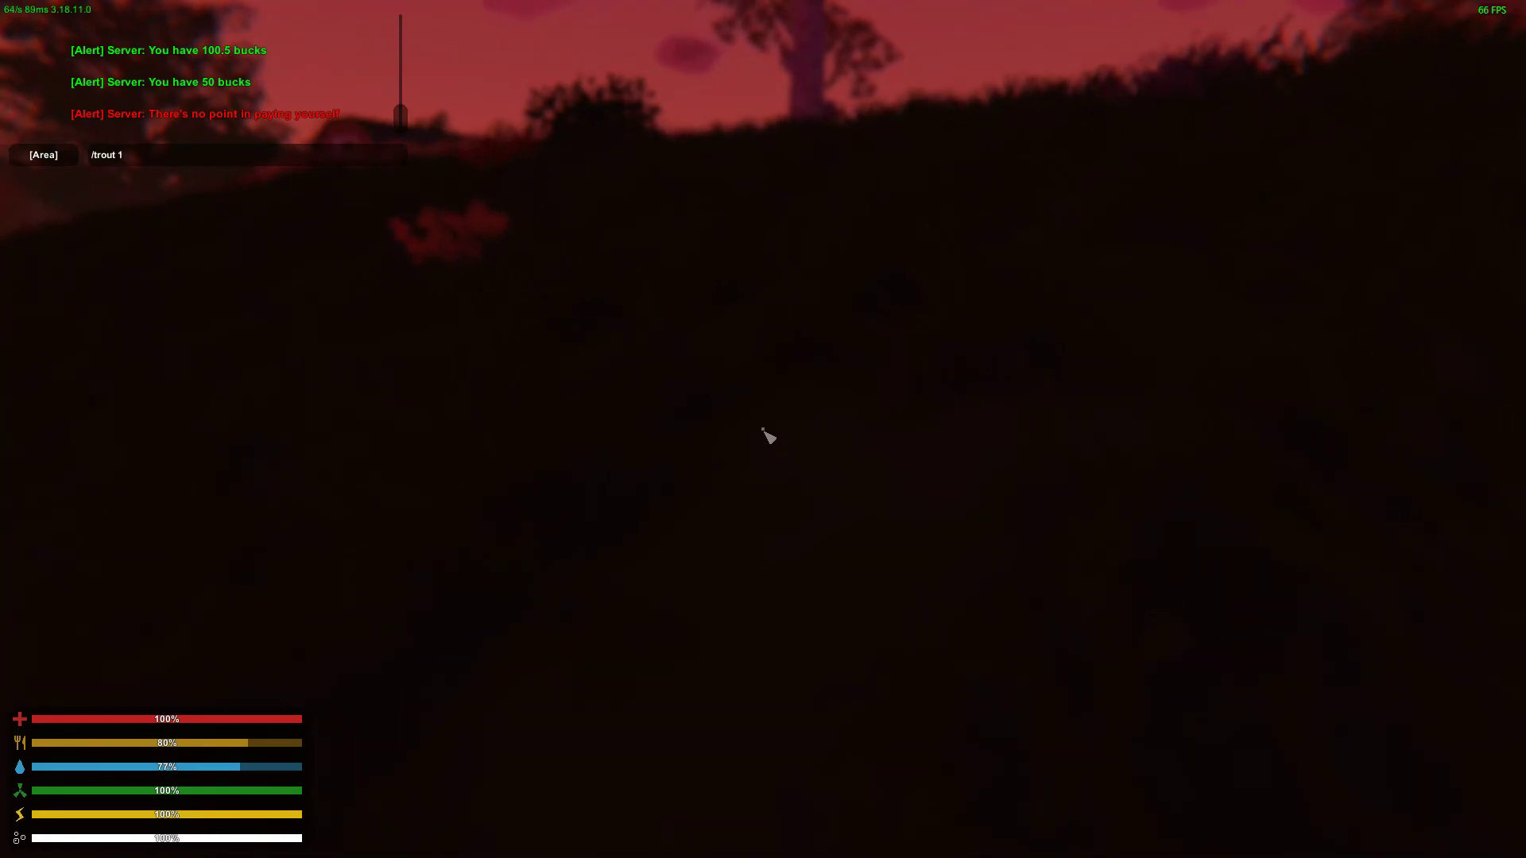
key(Return)
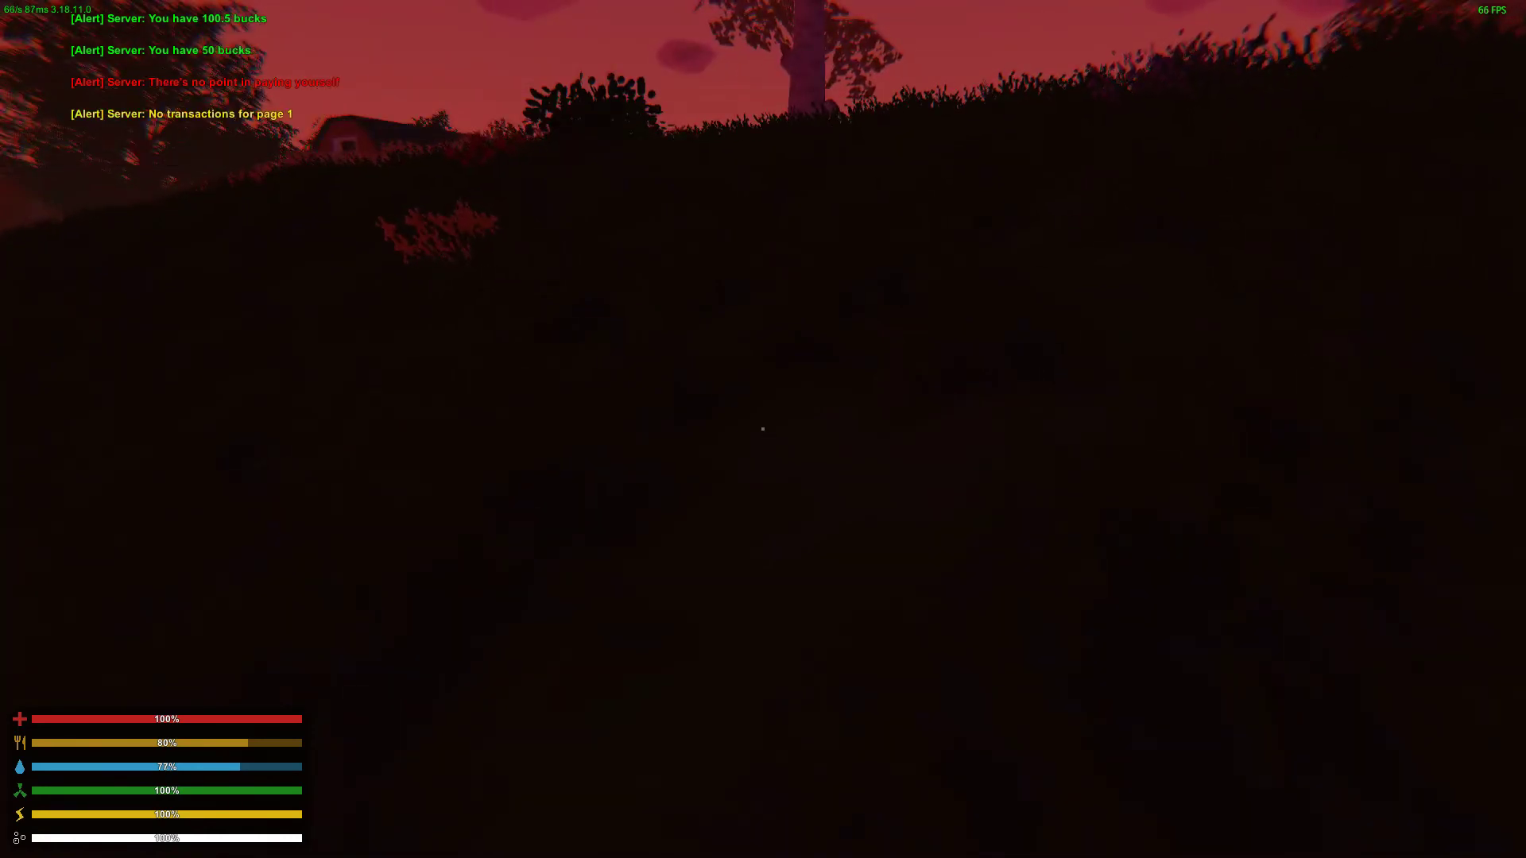
Query page 1 of the player's incoming payments with the /trin 1 command in the game chat.
key(shift+w)
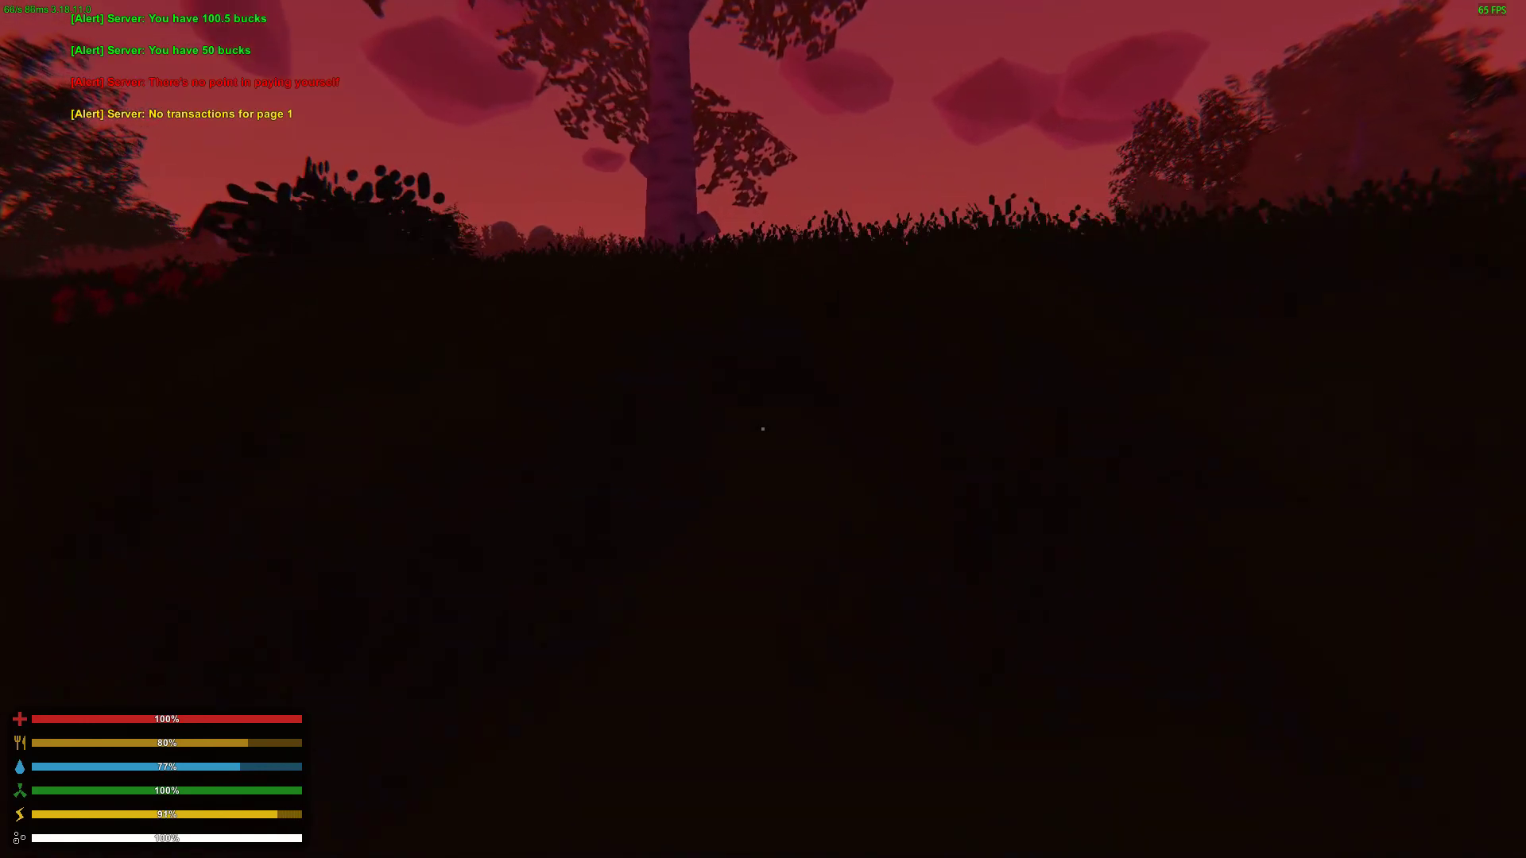
text(/)
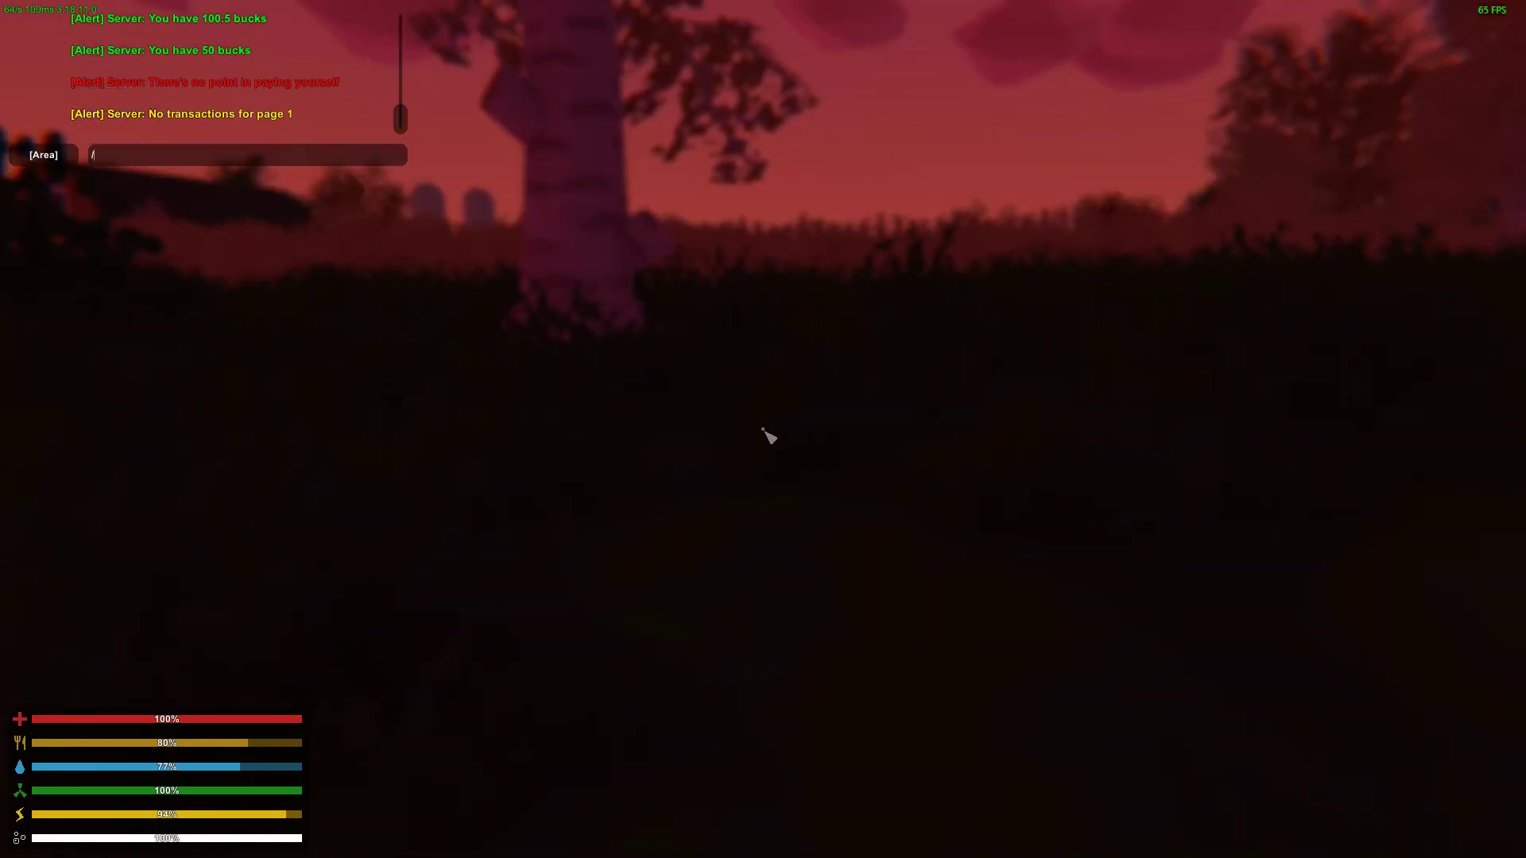
text(tr)
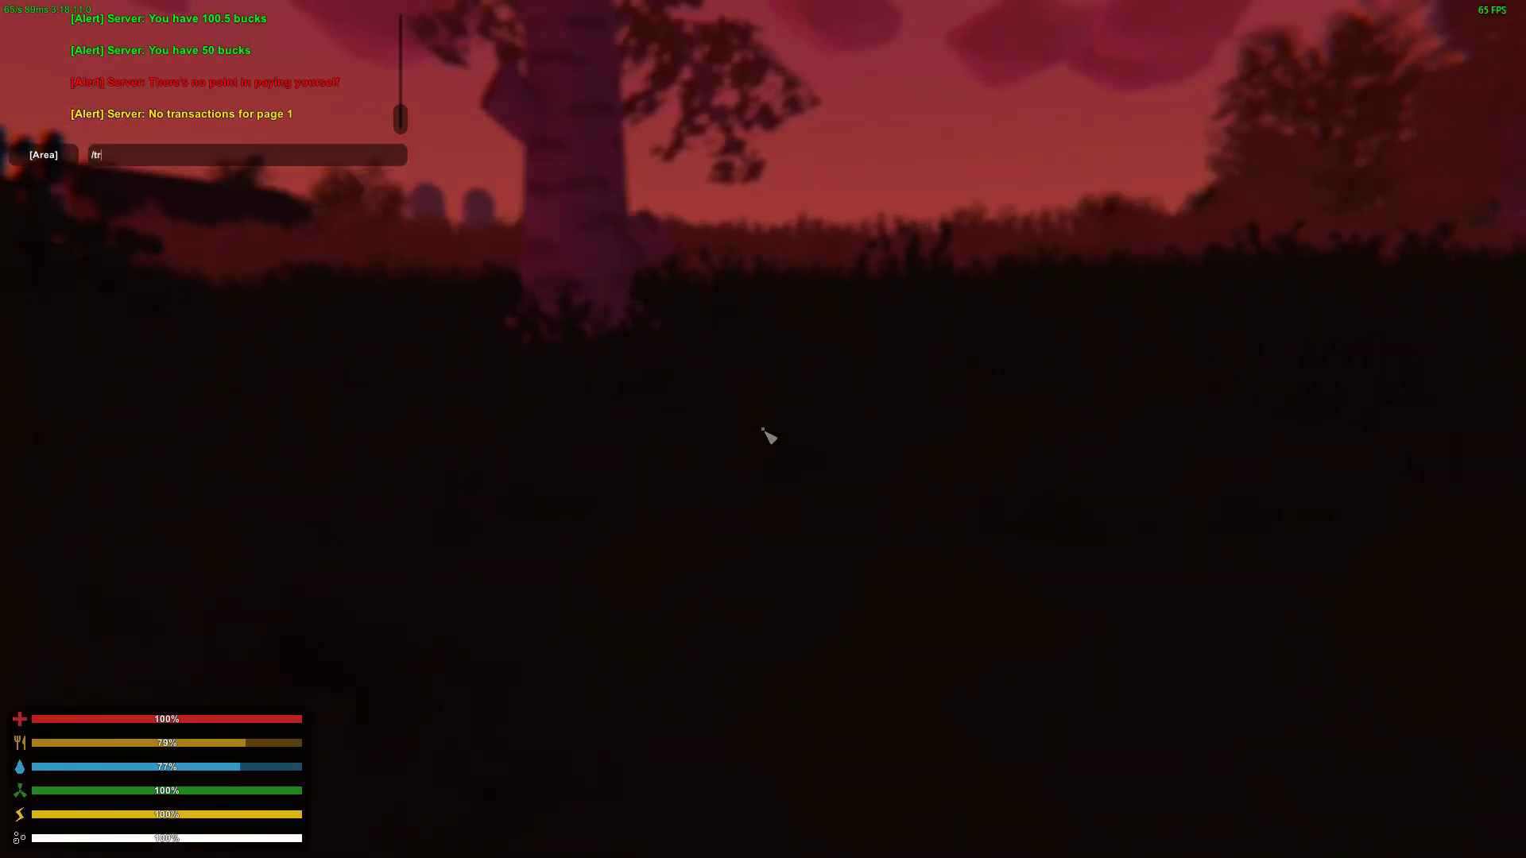
text(i)
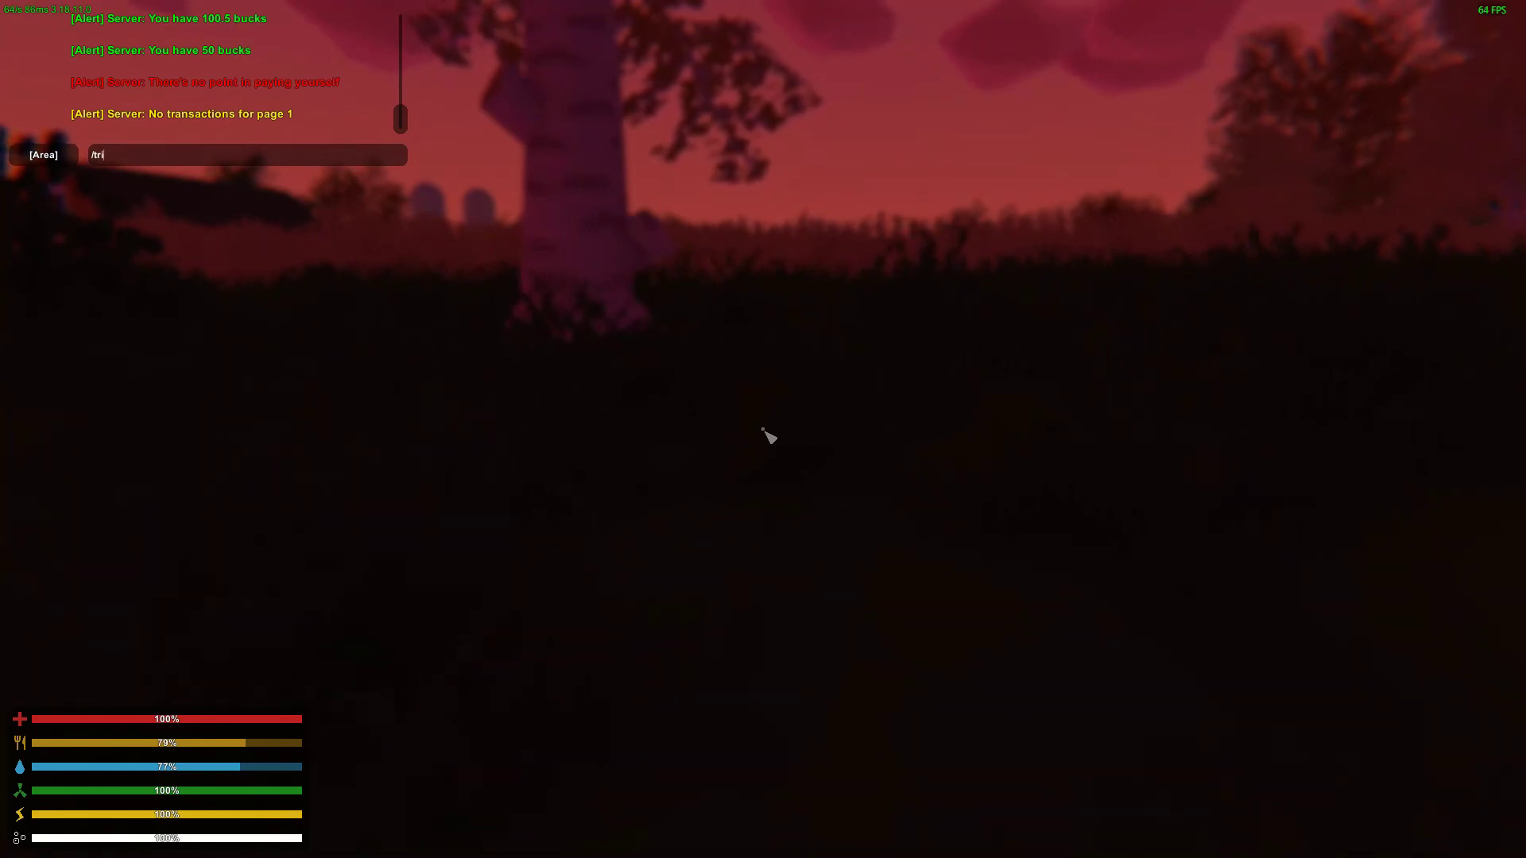
text(n 1)
key(Return)
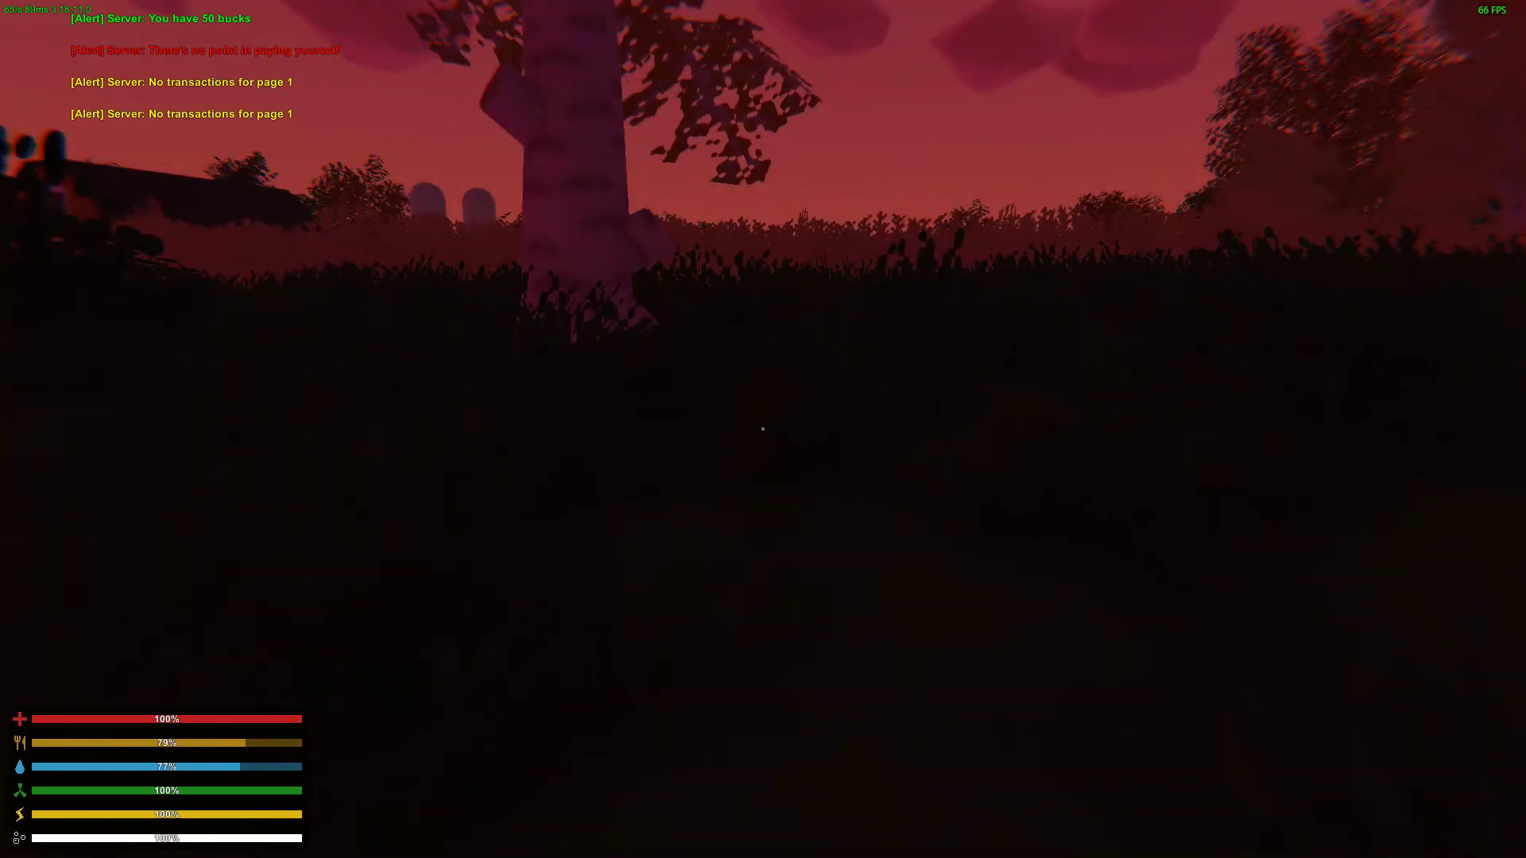
Exchange 6 XP for money with the /exc command in the game chat.
key(slash)
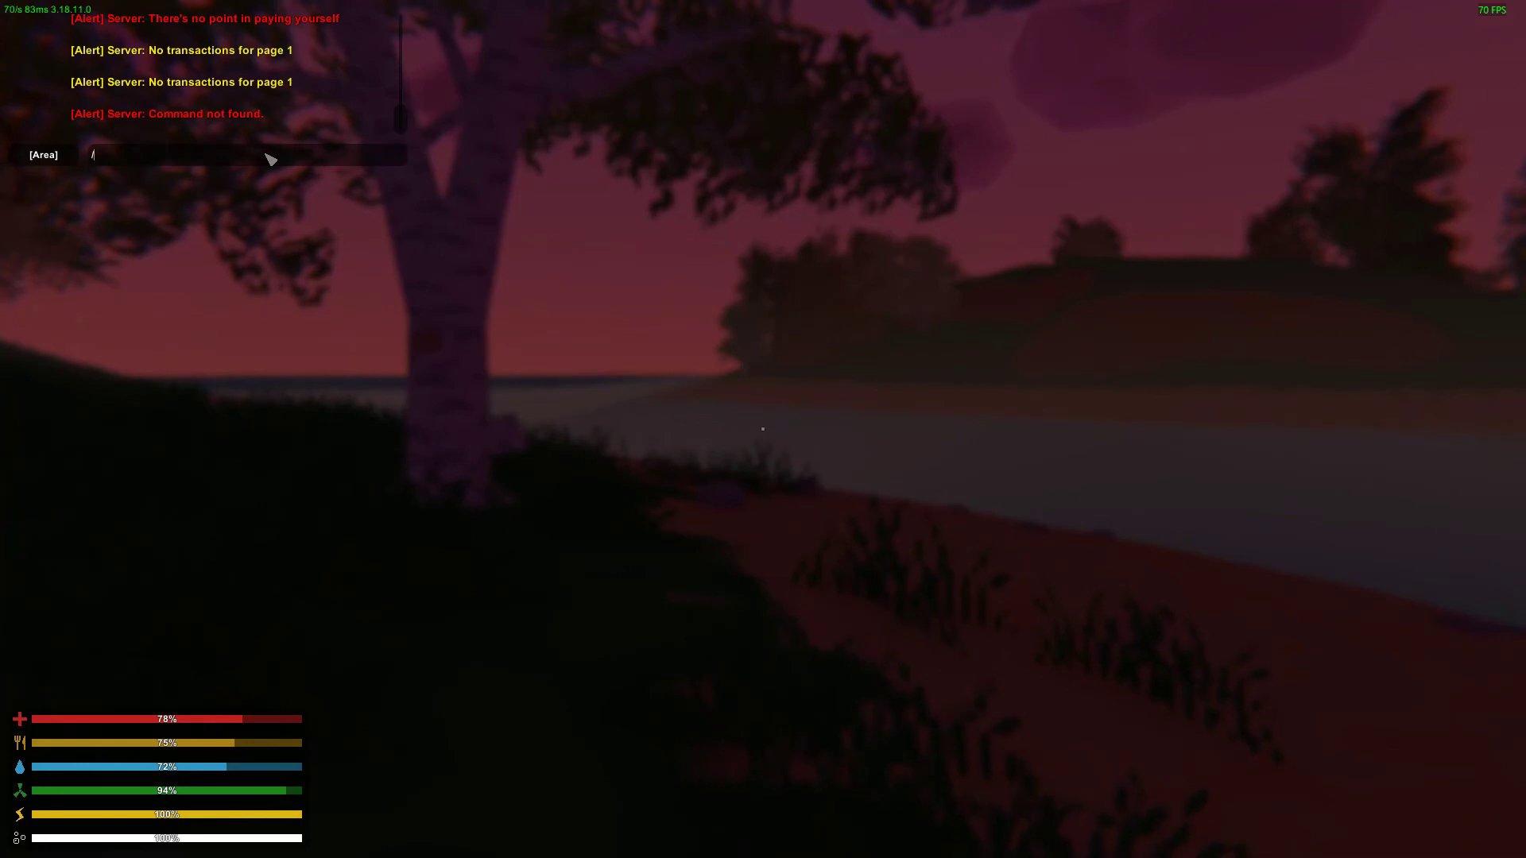
text(exc)
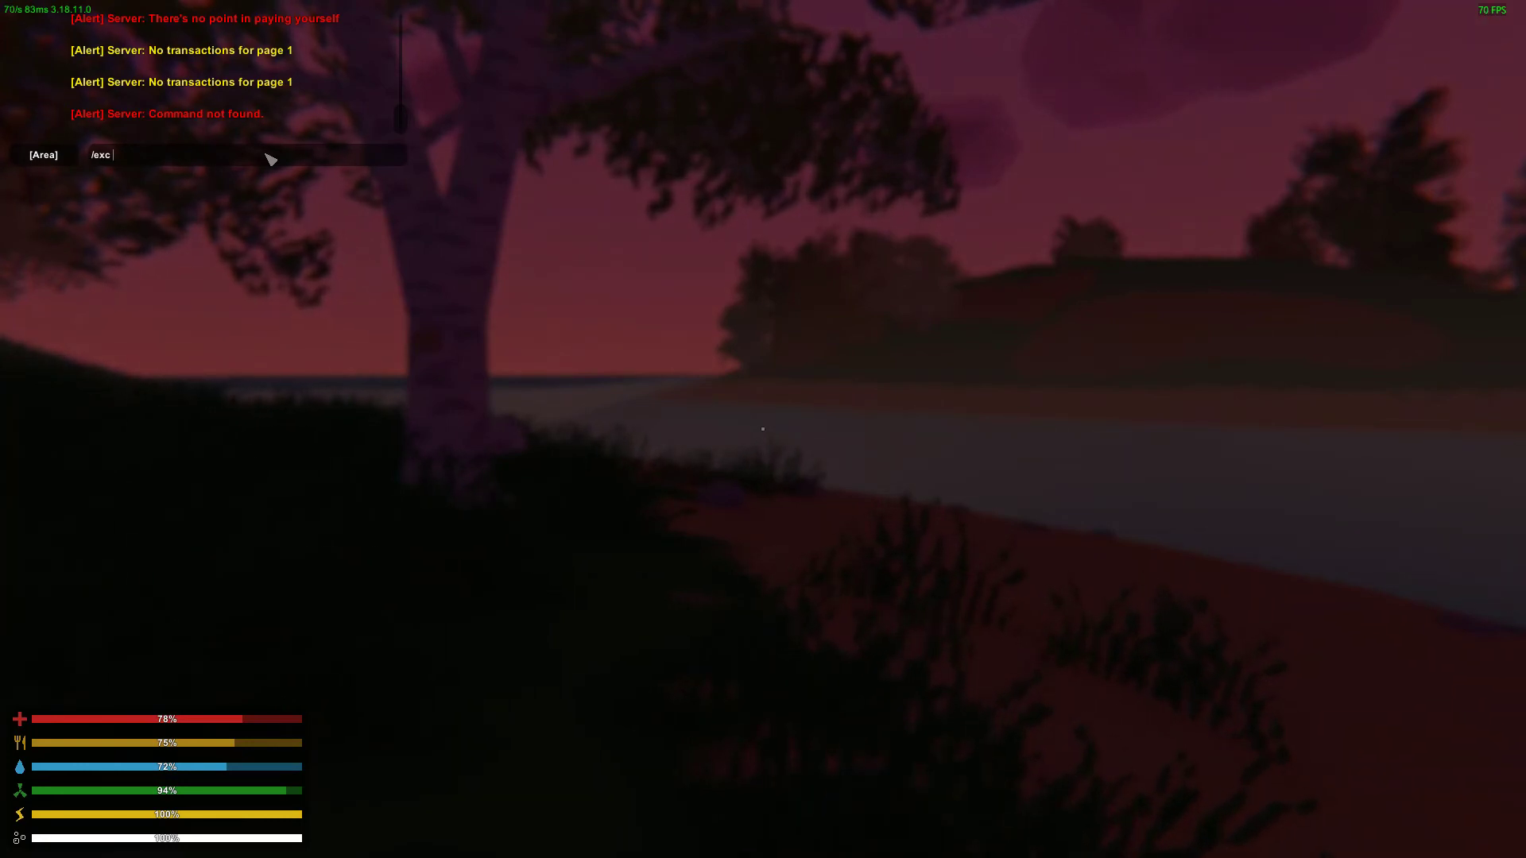
text( 6)
key(Return)
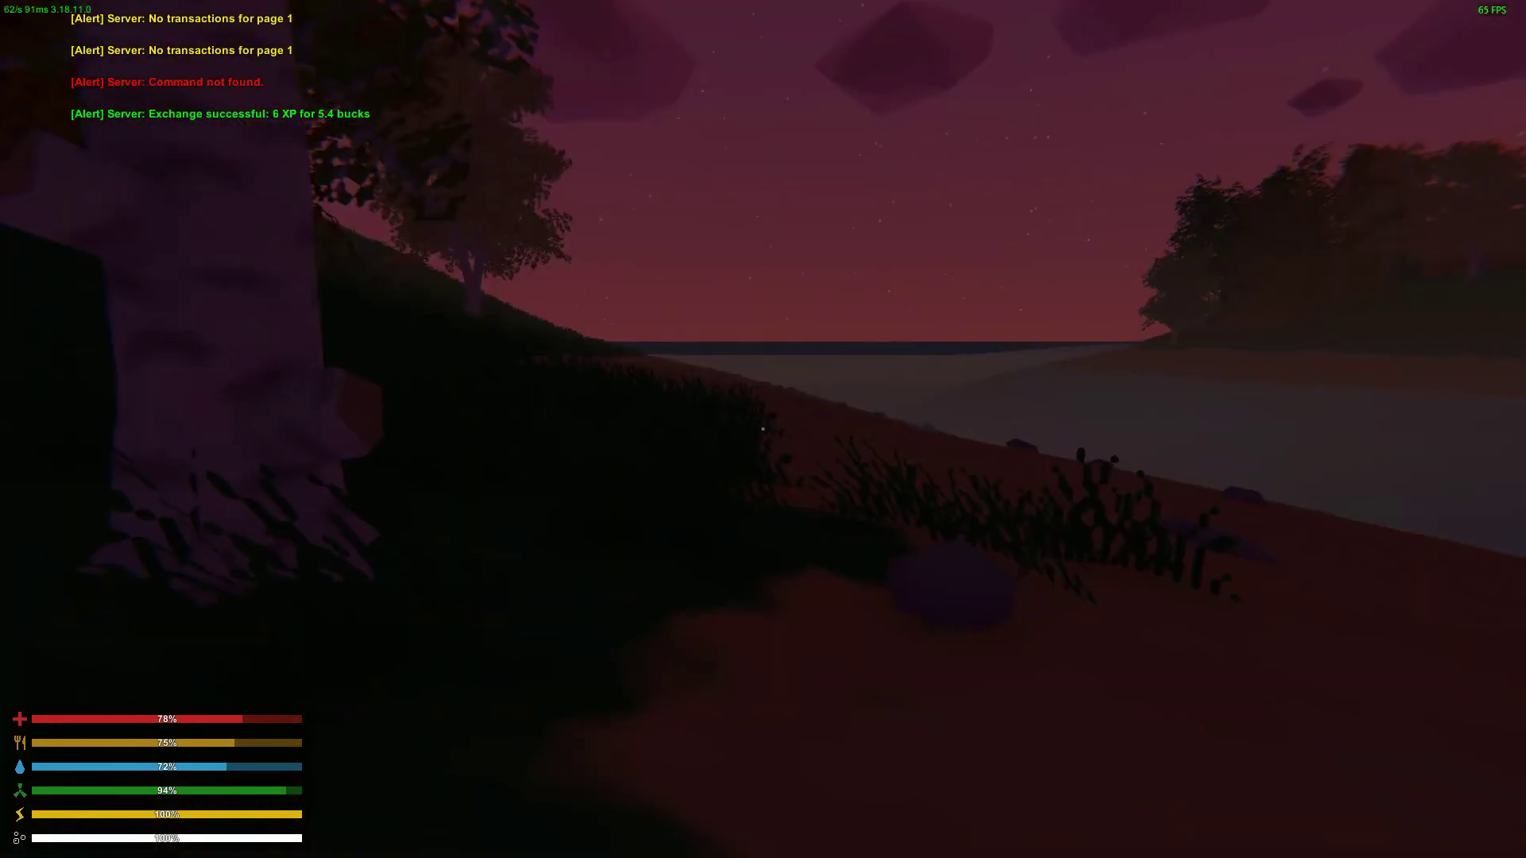
key(w)
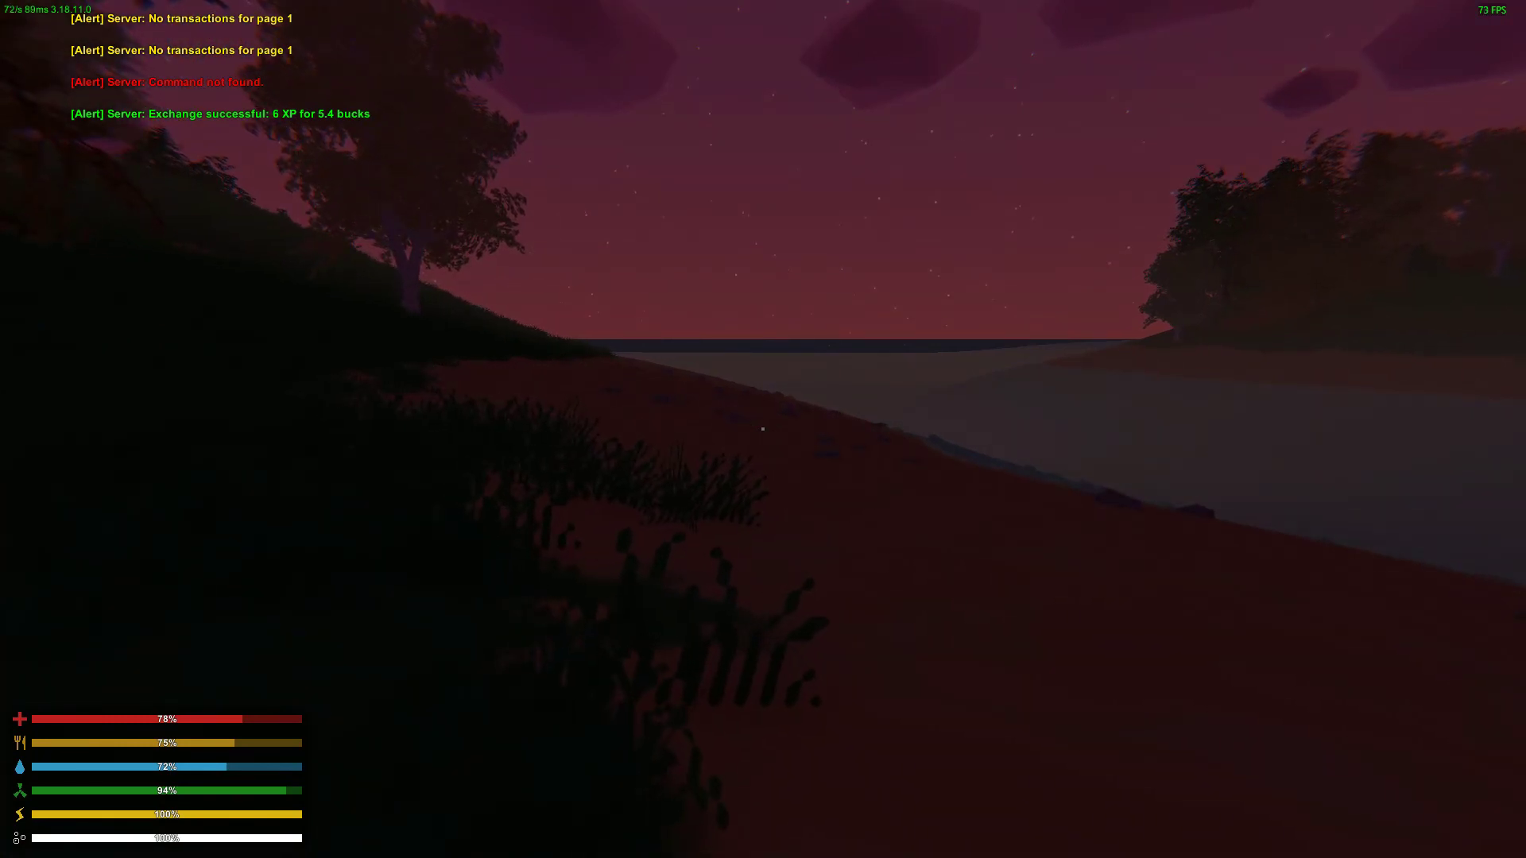
Switch to the LiteDB Viewer on the server and rerun the db.BankAccounts.find limit 100 query to check the balances.
key(alt+Tab)
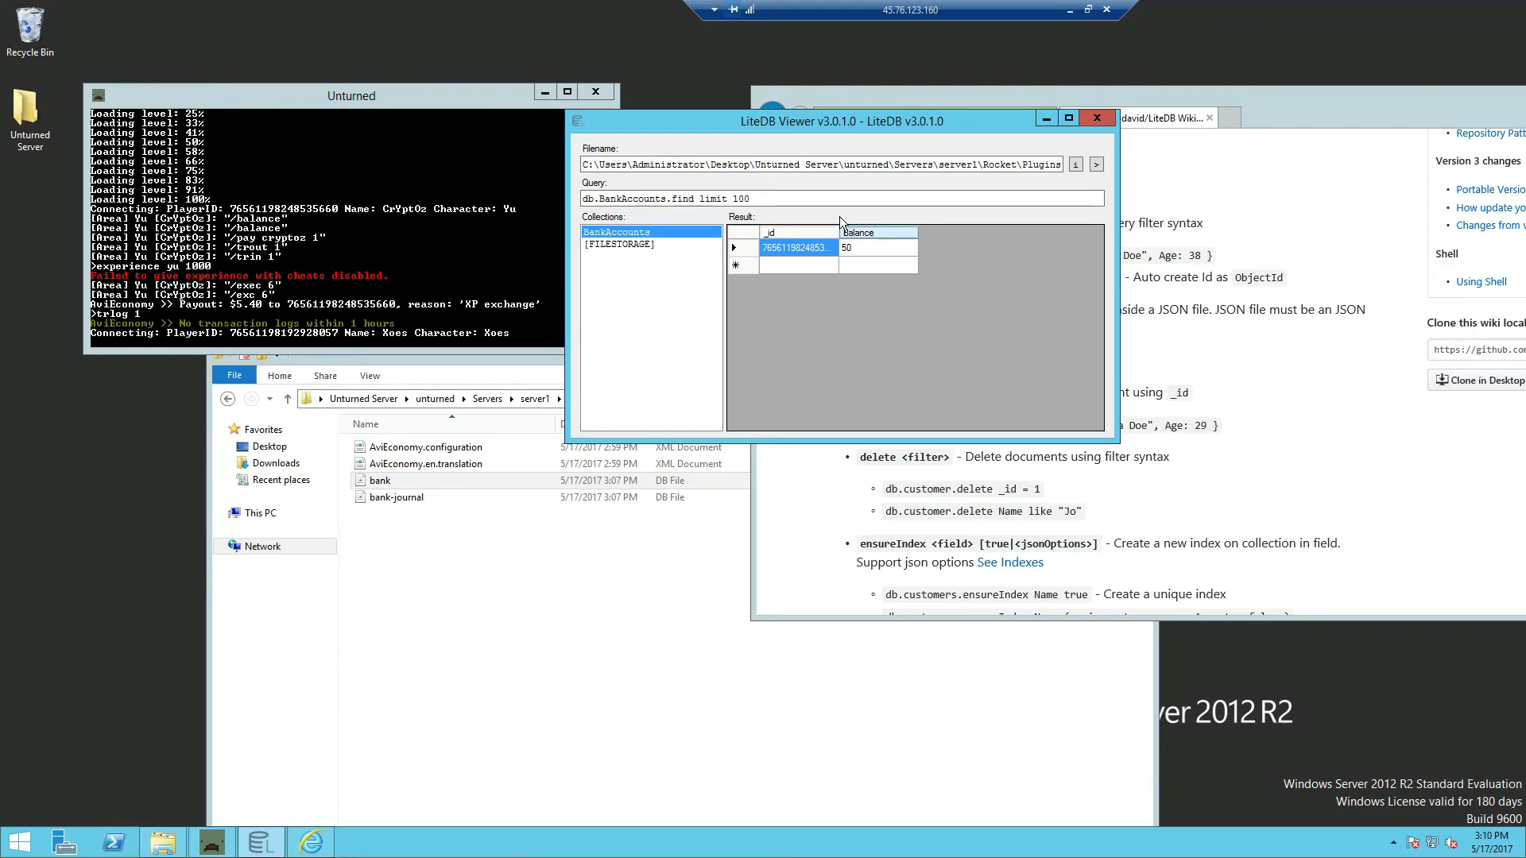
click(804, 194)
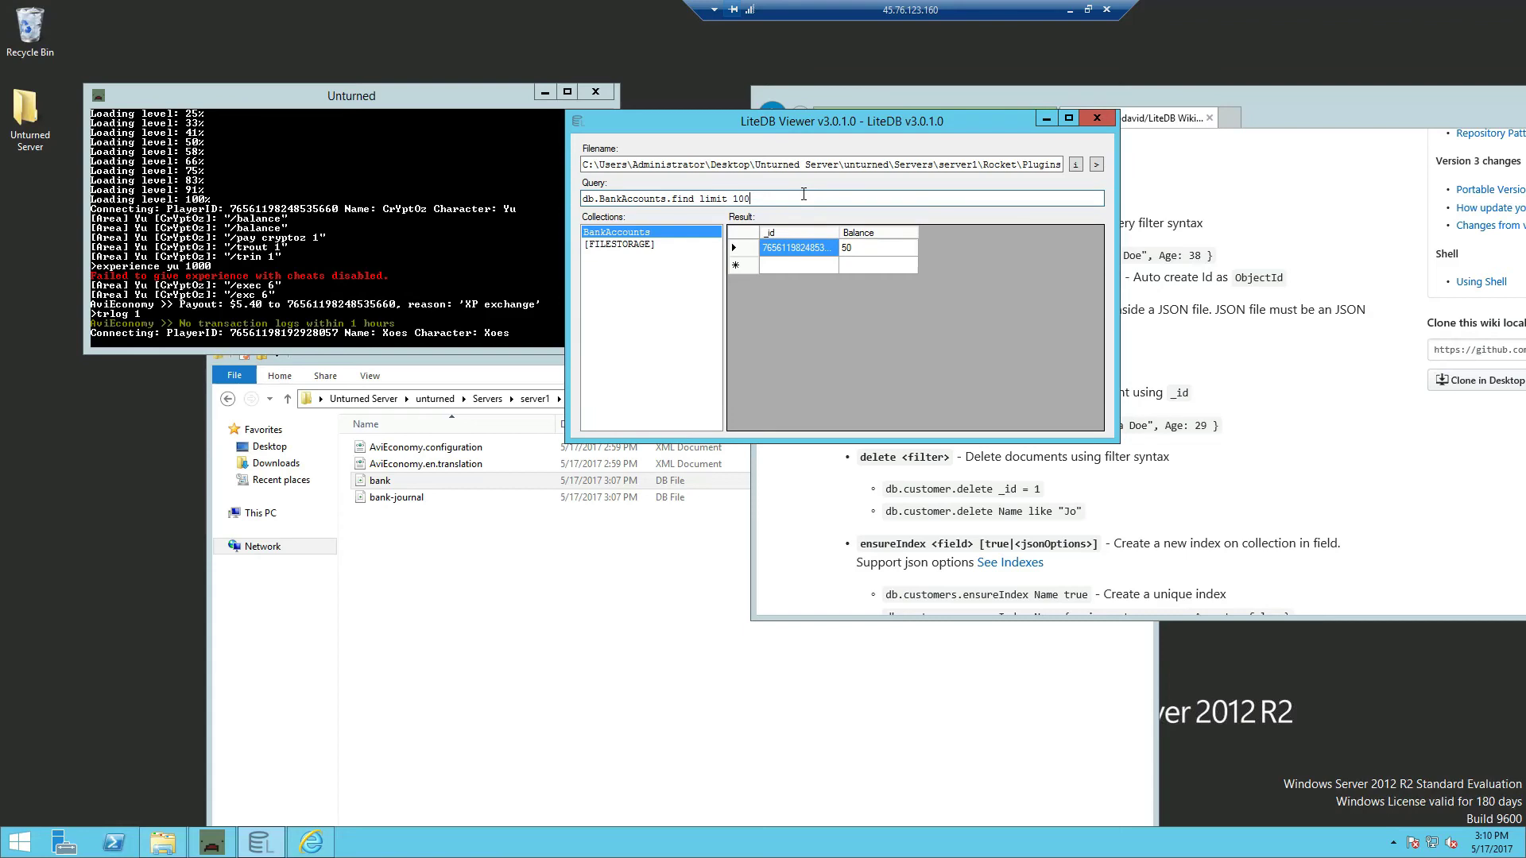
key(Return)
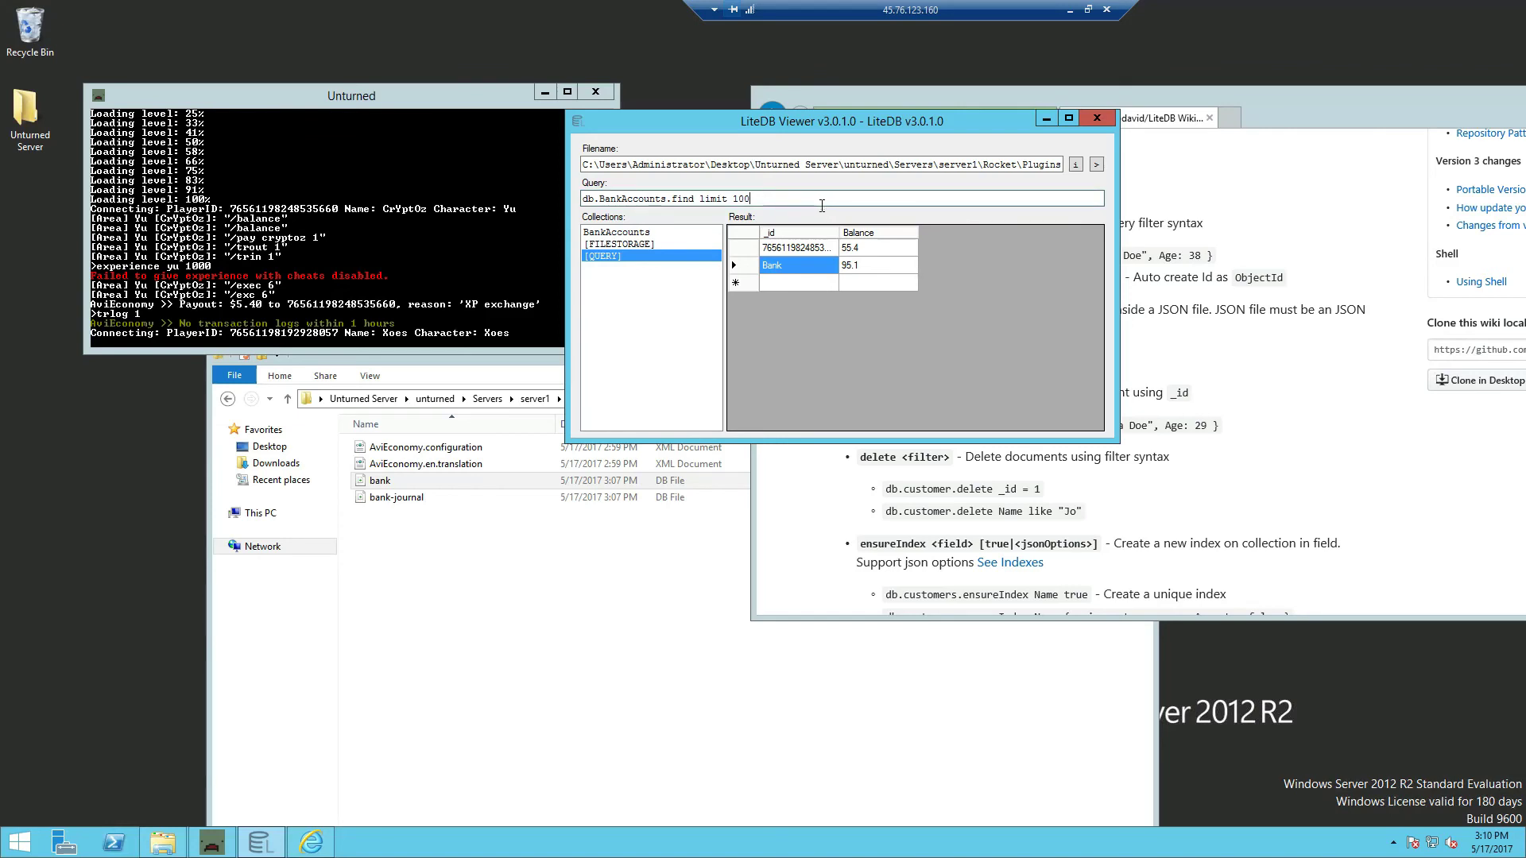
key(Up)
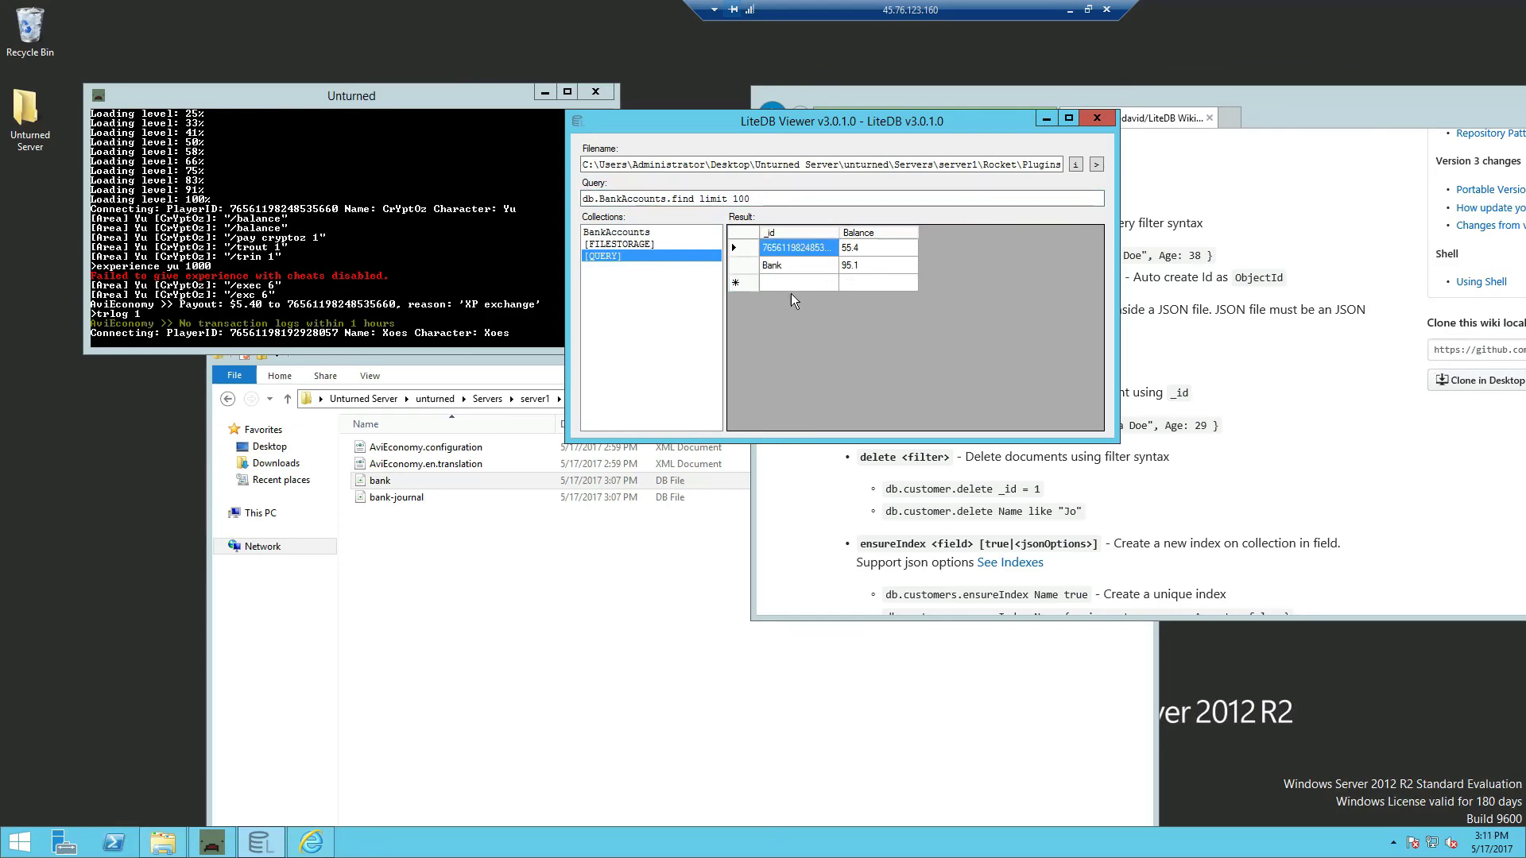
Return to the game and pay 1 buck to the other connected player with the /pay command.
text(/pay)
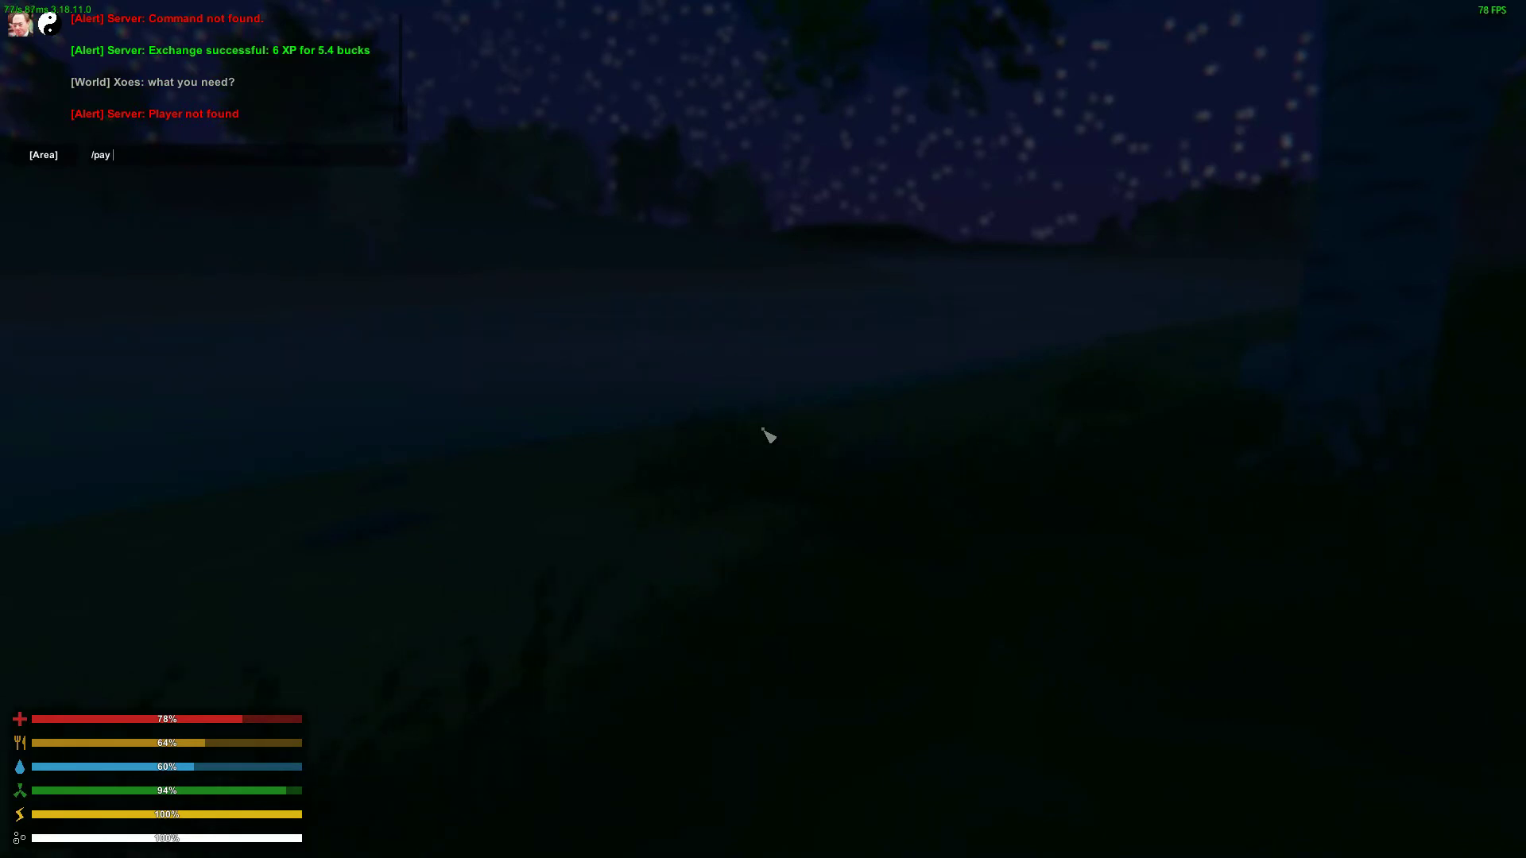
text(xoes 1)
key(Return)
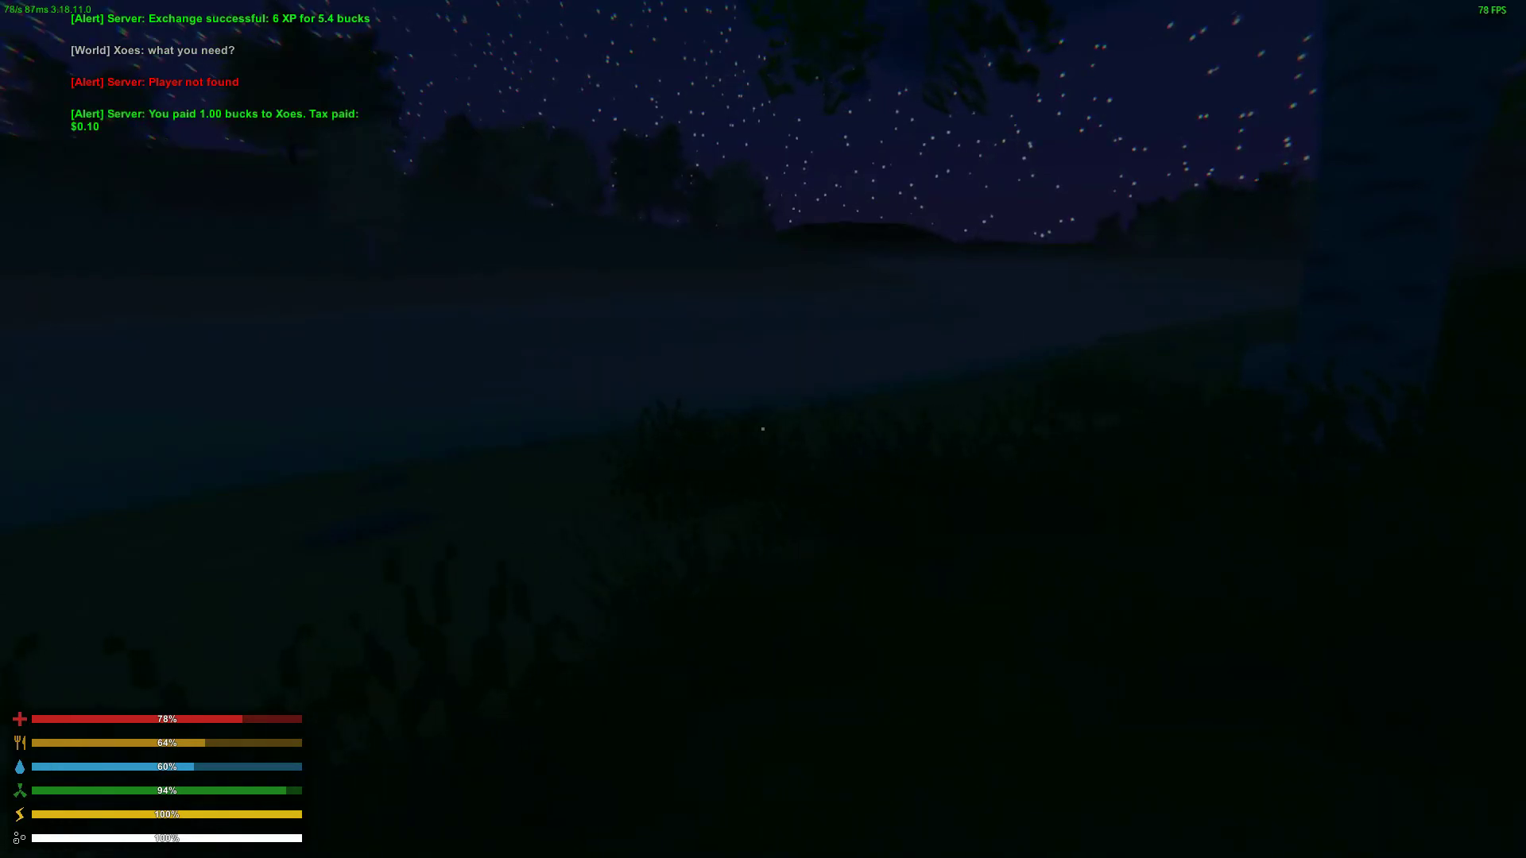
Switch to the Unturned server console and output the last hour's transactions with trlog 1.
key(j)
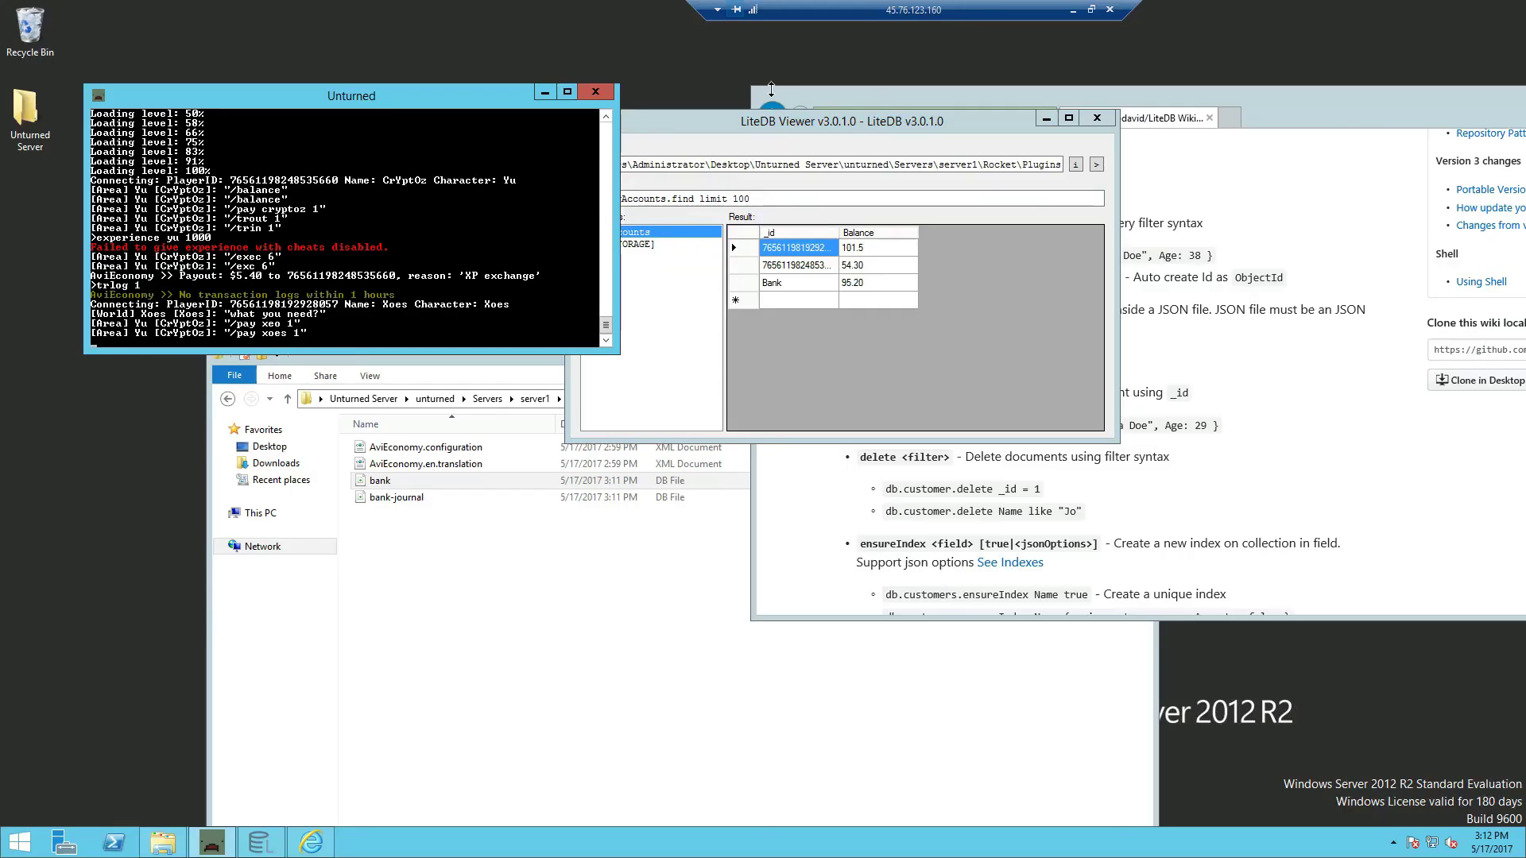
text(trlog 1)
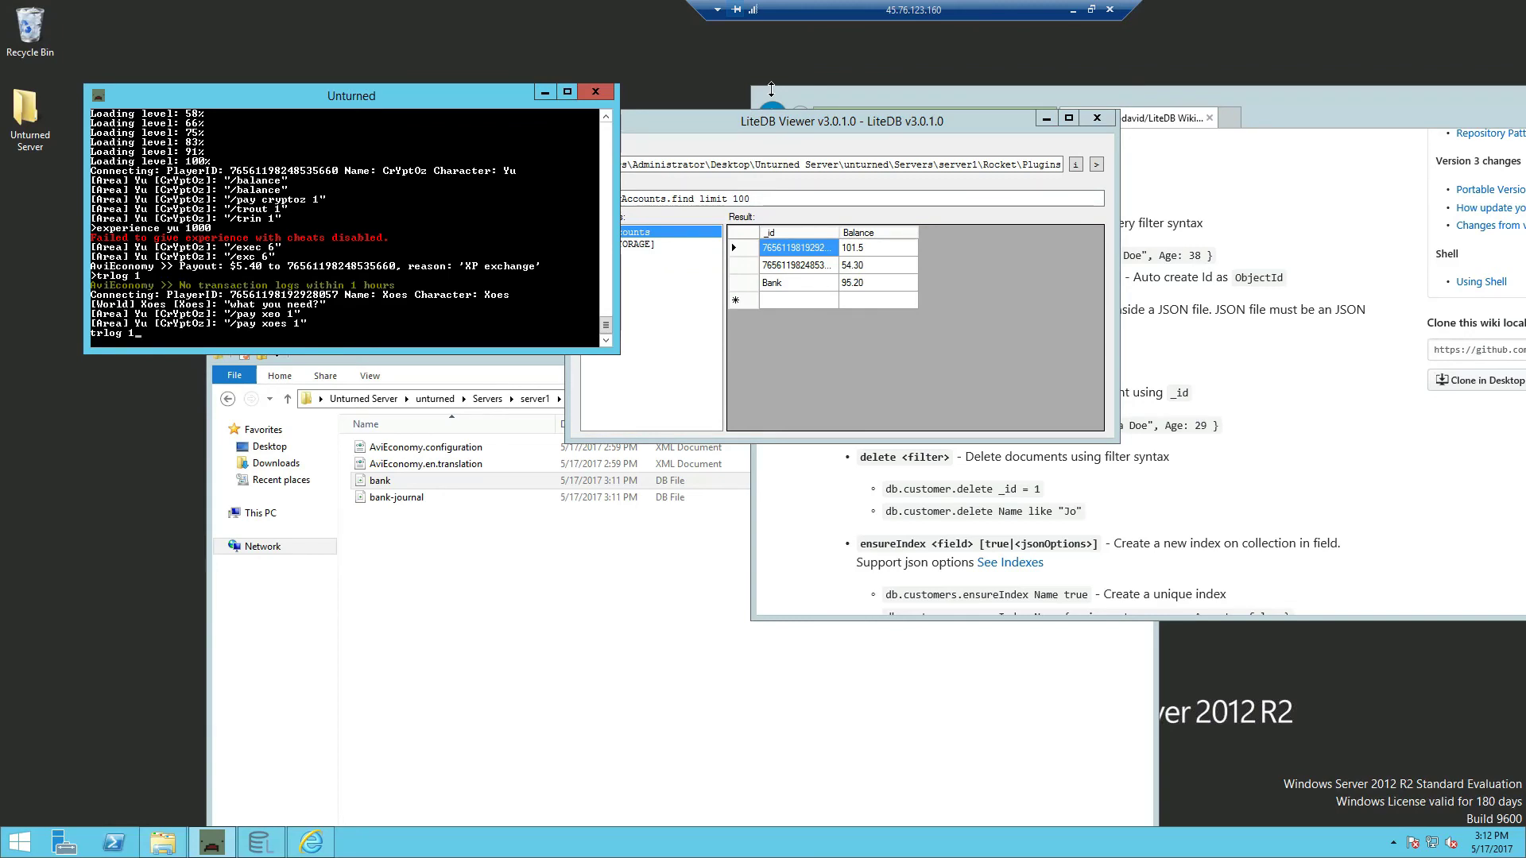
key(Return)
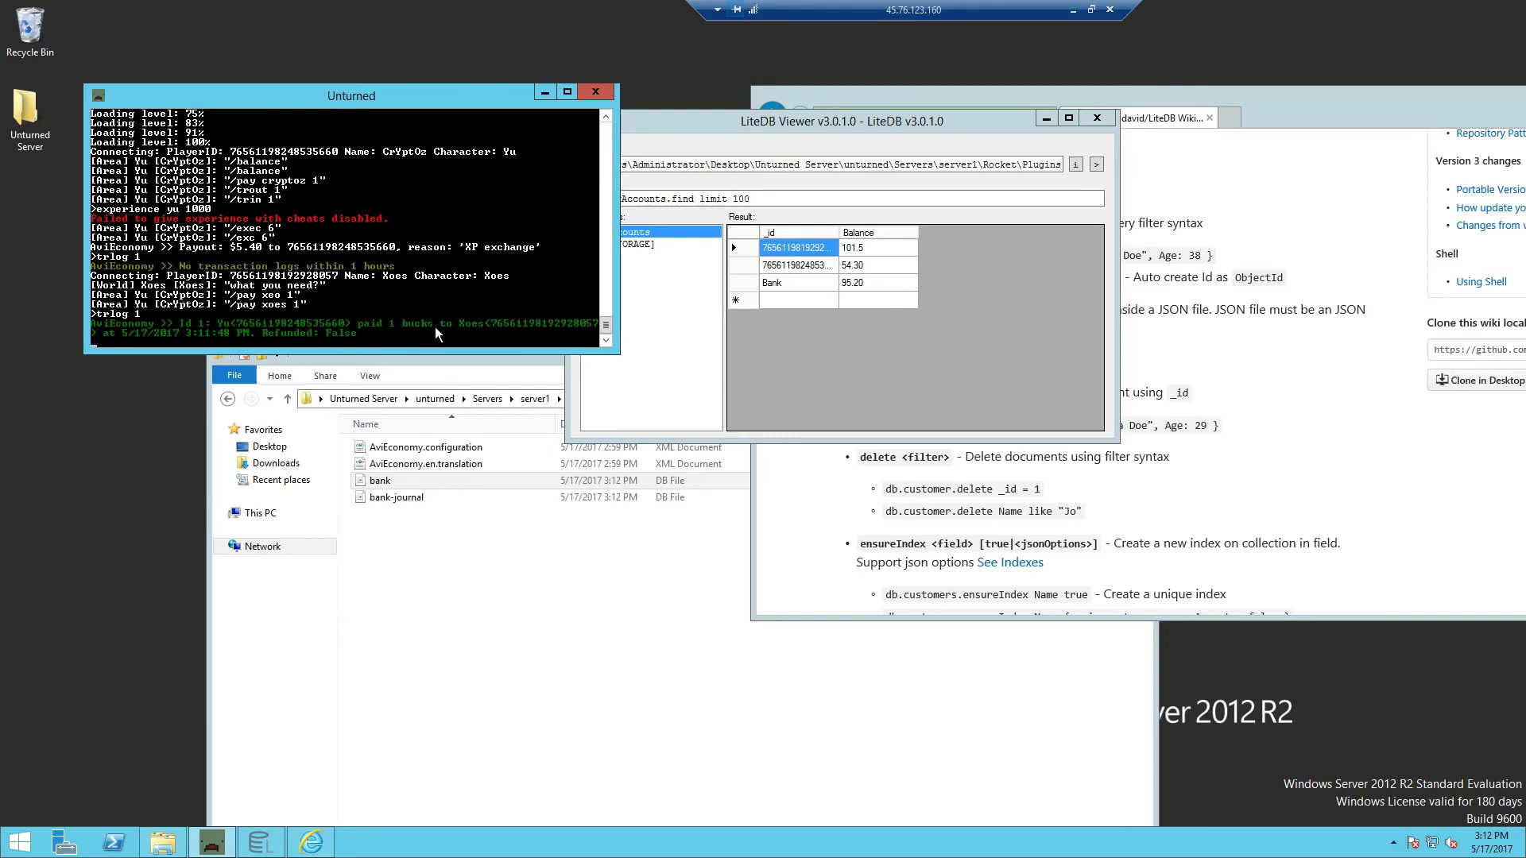
Close the LiteDB Viewer and reopen the bank database from the AviEconomy plugin folder in it.
click(693, 351)
key(alt+F4)
click(345, 531)
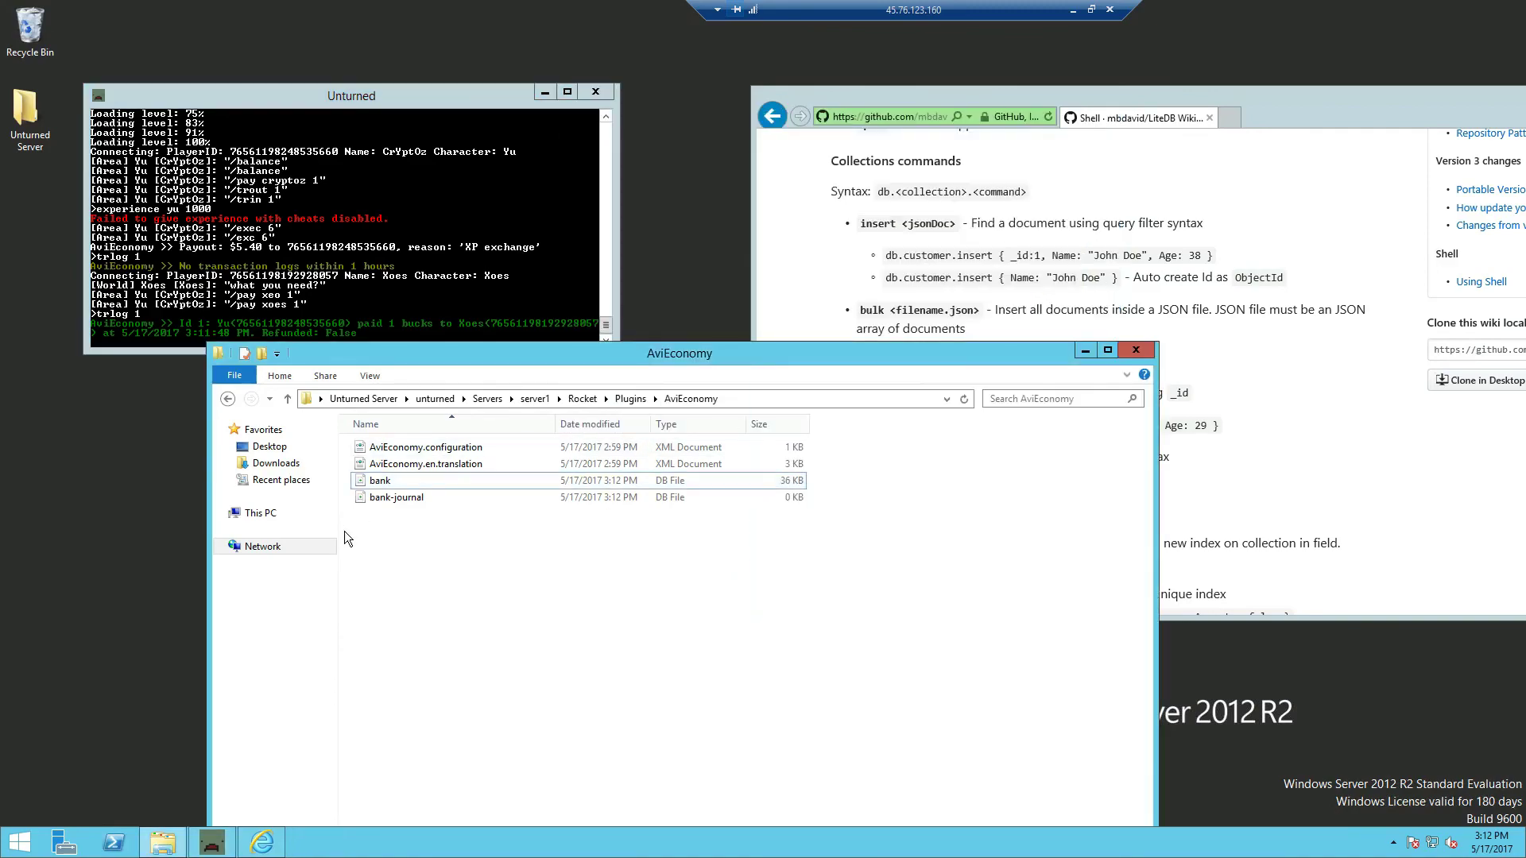
click(6, 841)
click(107, 813)
click(202, 367)
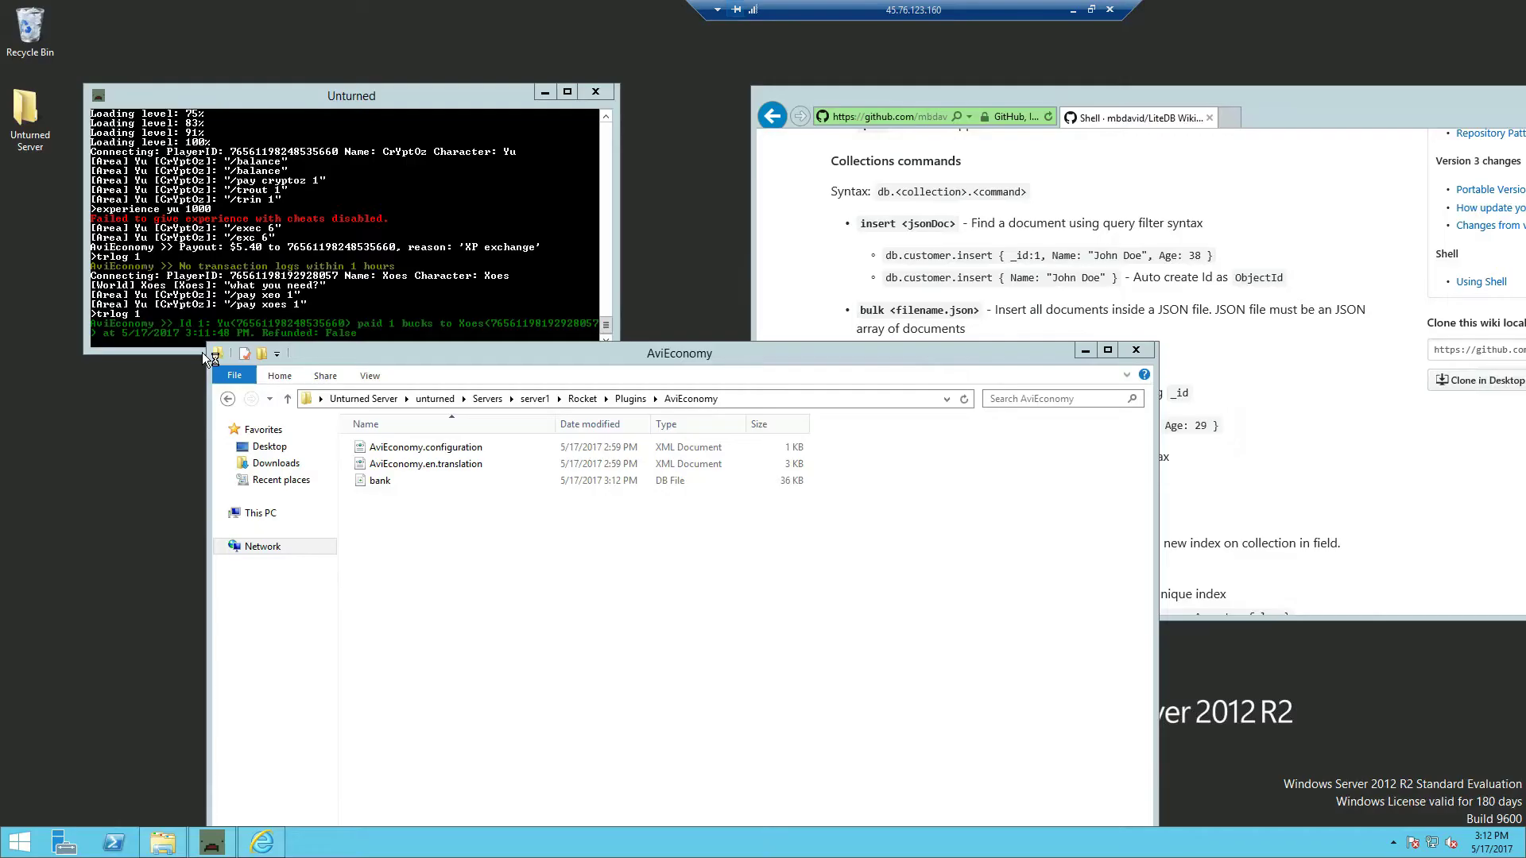
double_click(750, 343)
click(646, 332)
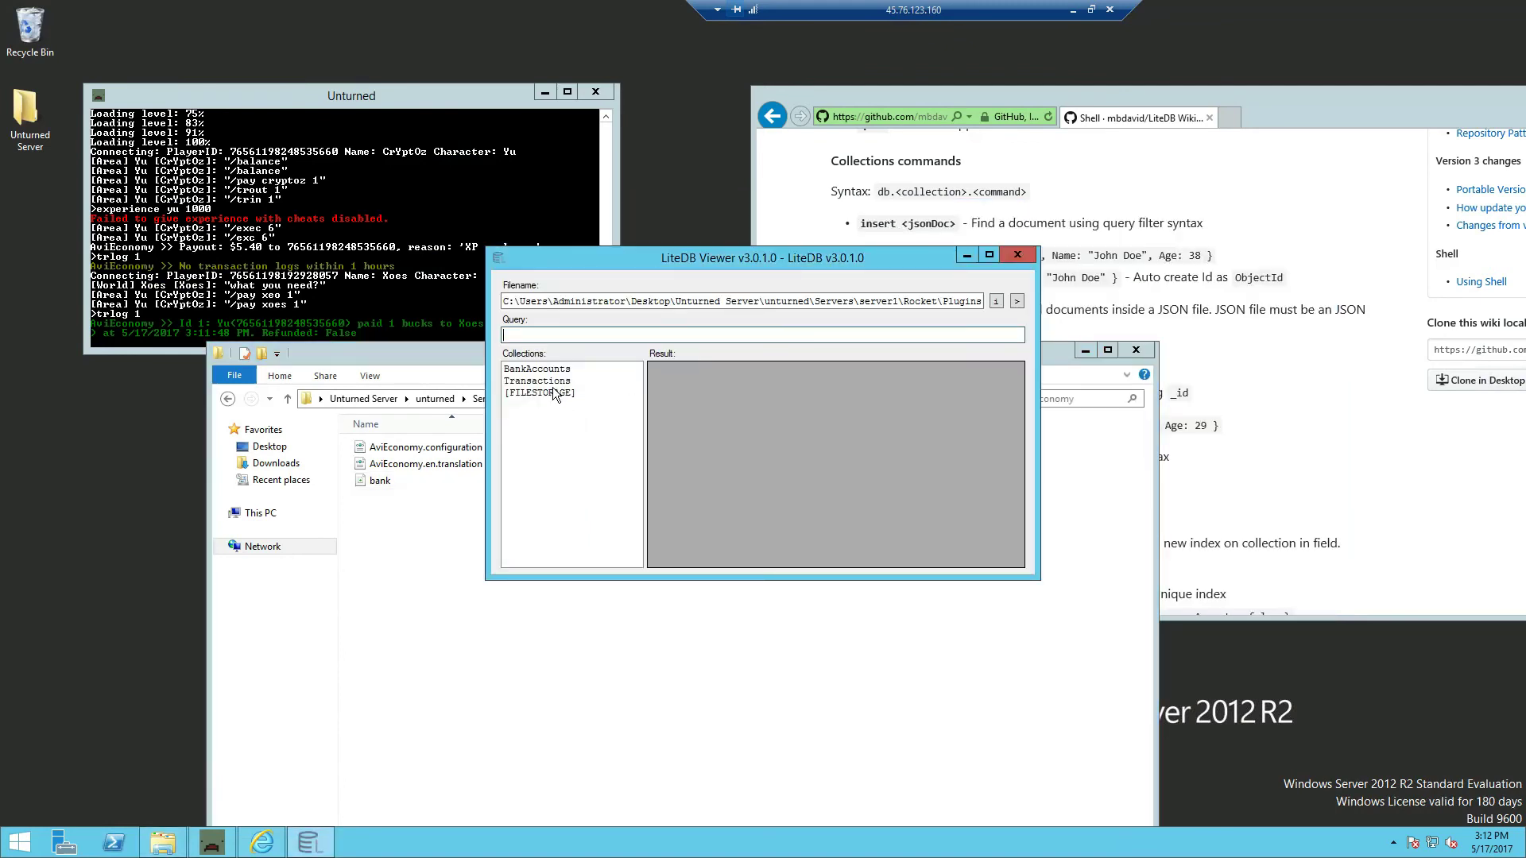
Examine the records in the Transactions and BankAccounts collections of the bank database.
click(515, 381)
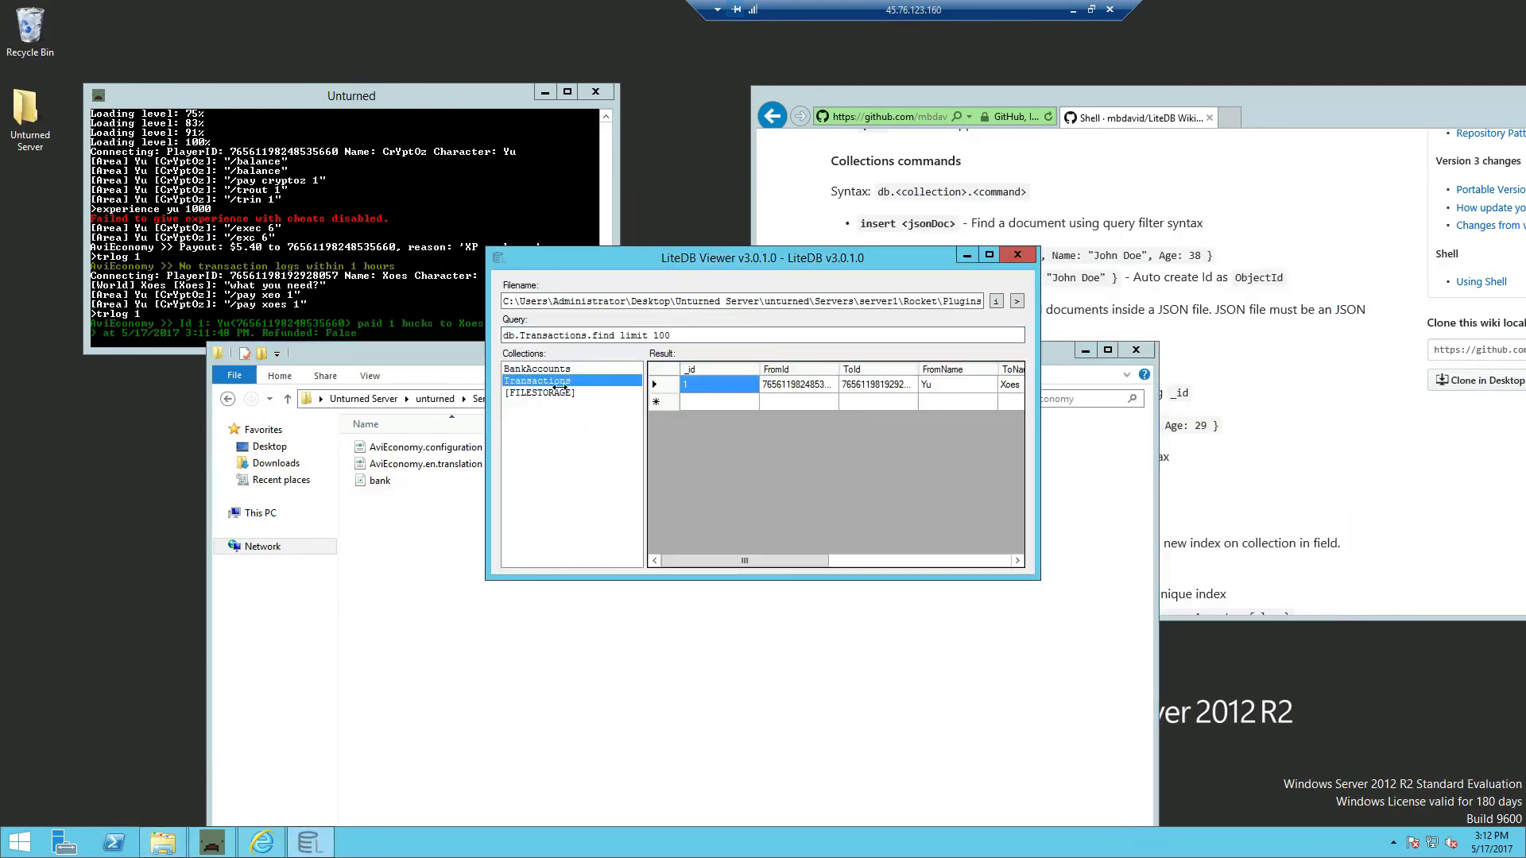
drag(783, 561, 675, 560)
click(536, 368)
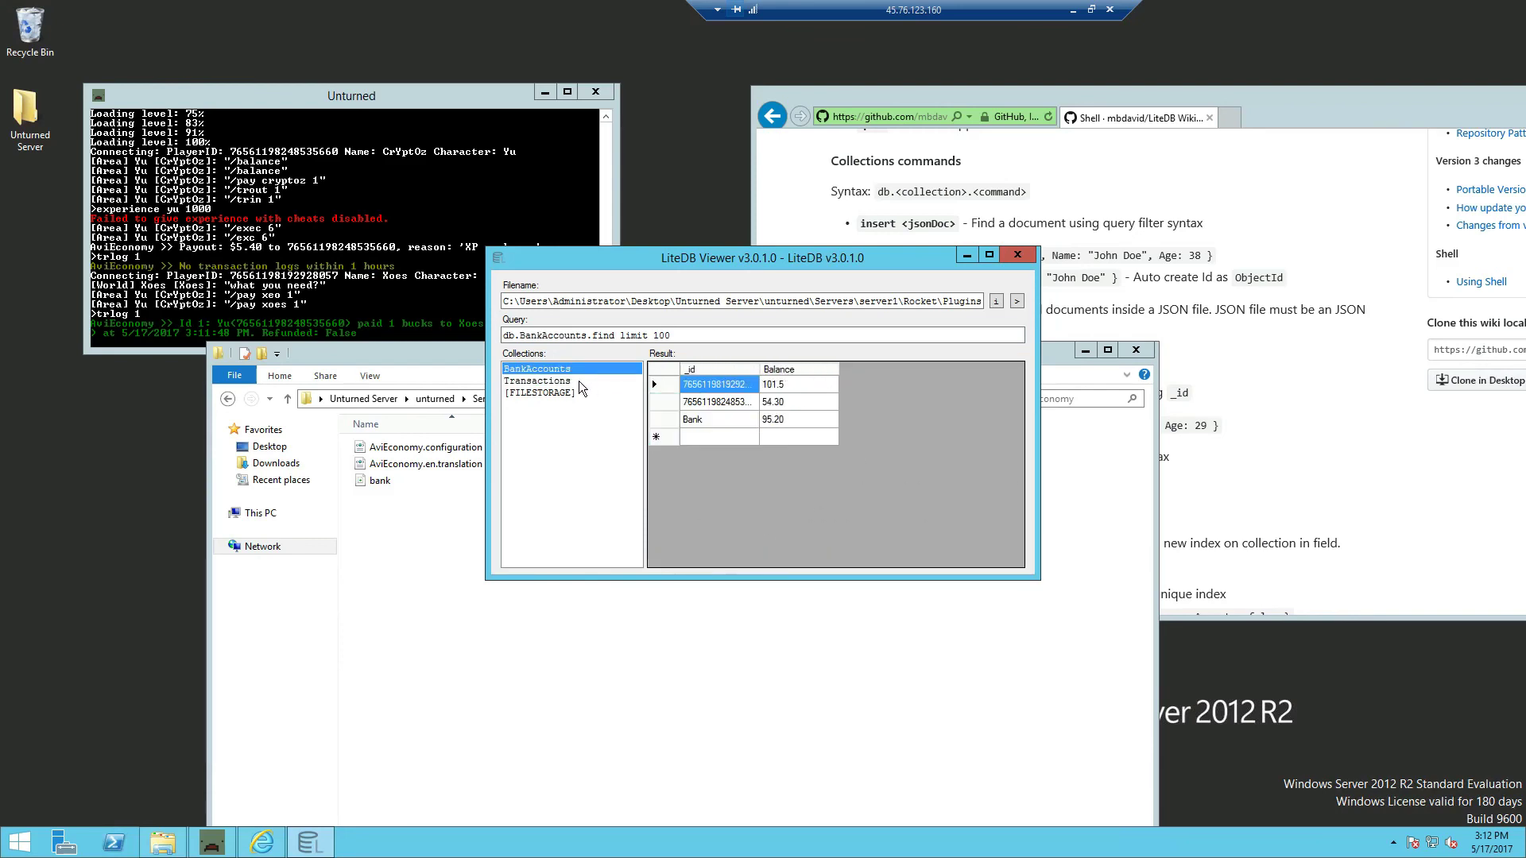
click(566, 384)
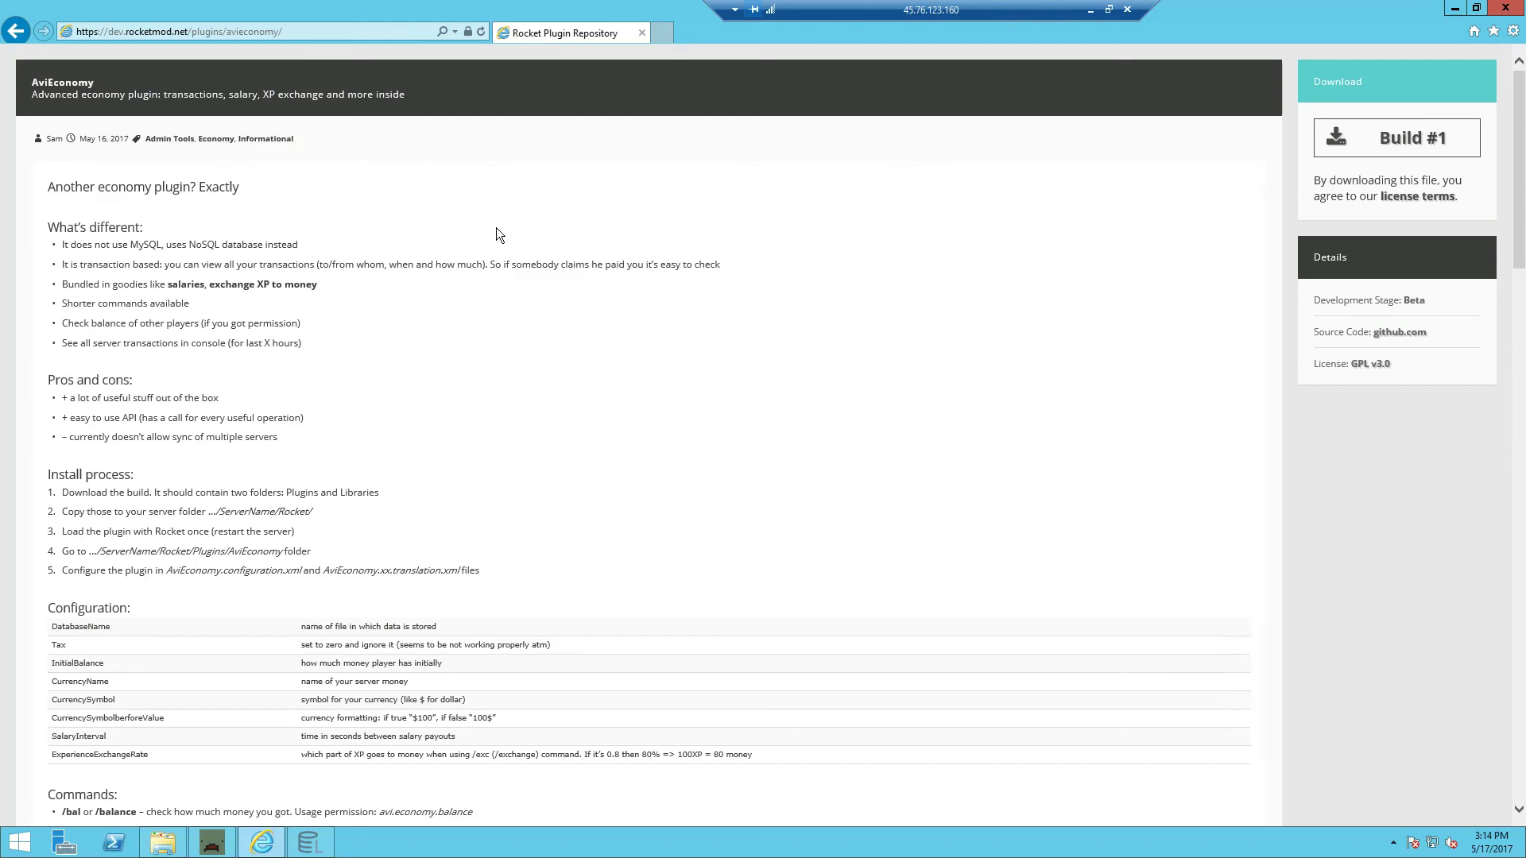
Review the configuration options, commands and permissions on the AviEconomy plugin page in the browser.
scroll(498, 234, down, 5)
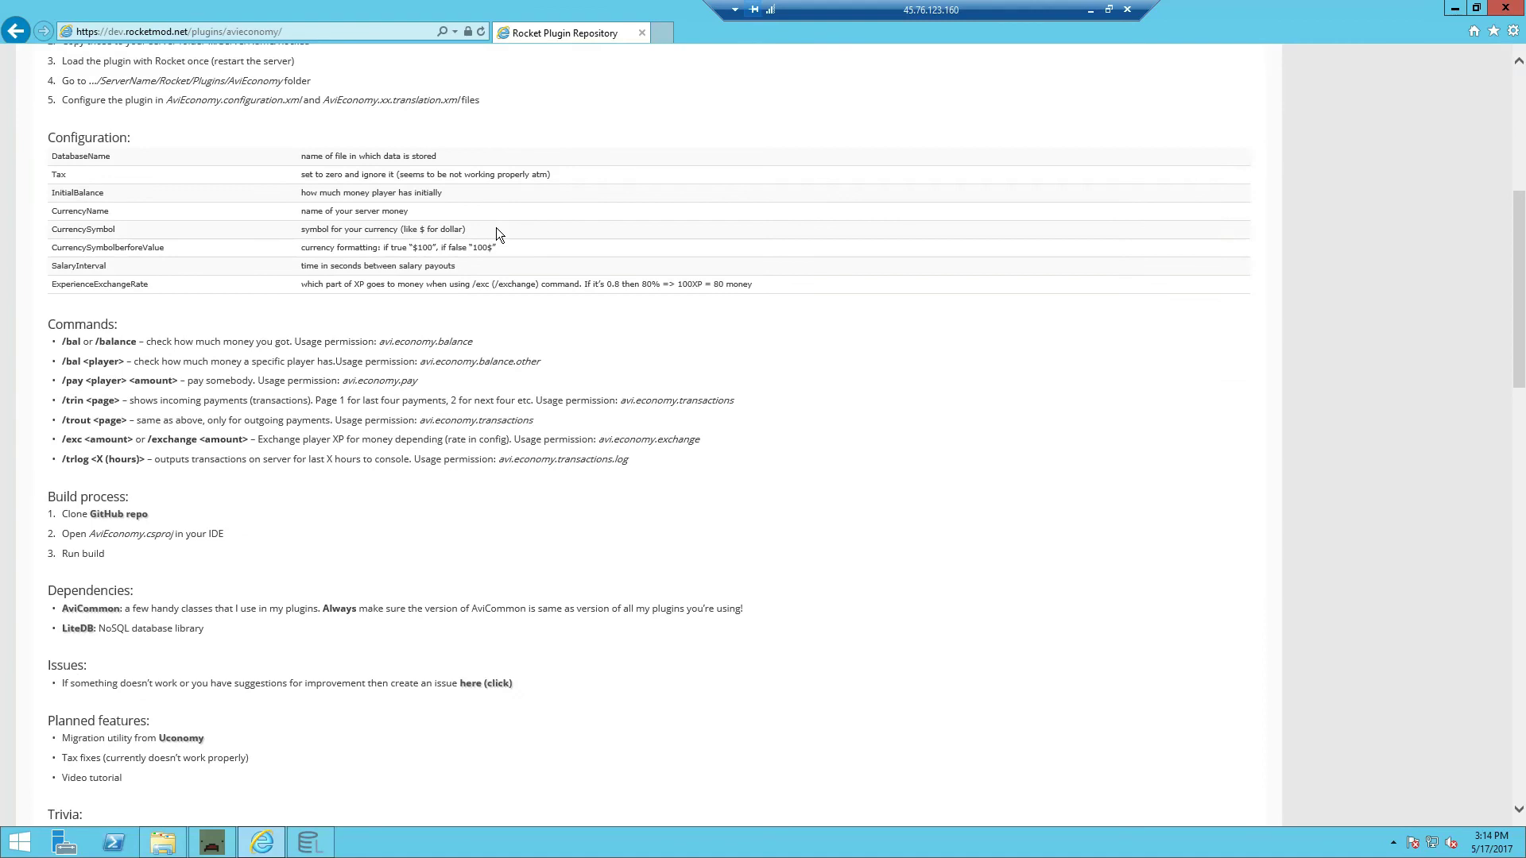
scroll(504, 244, up, 5)
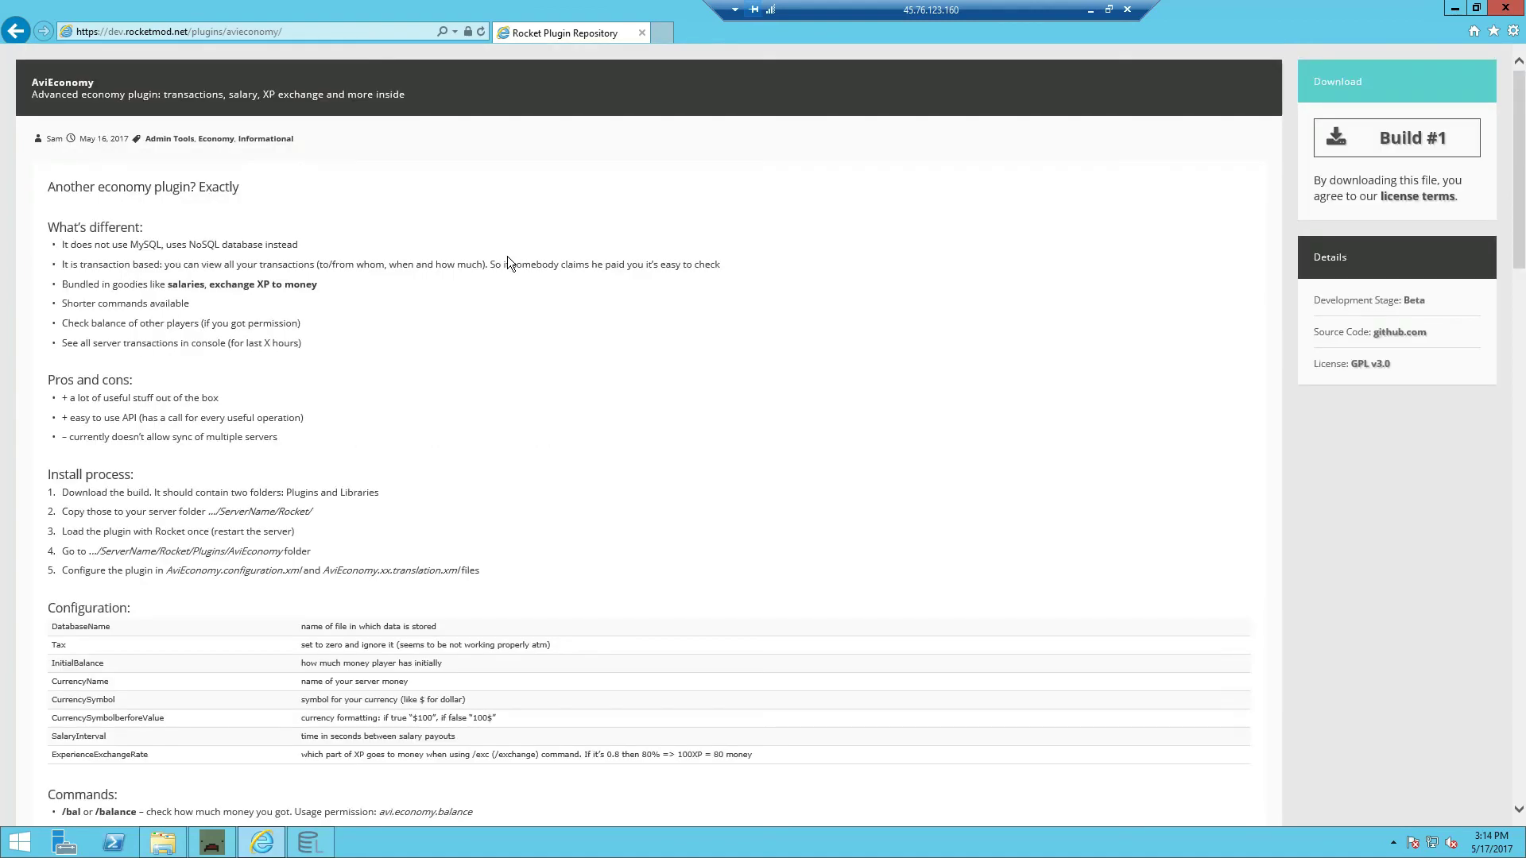
scroll(509, 263, down, 3)
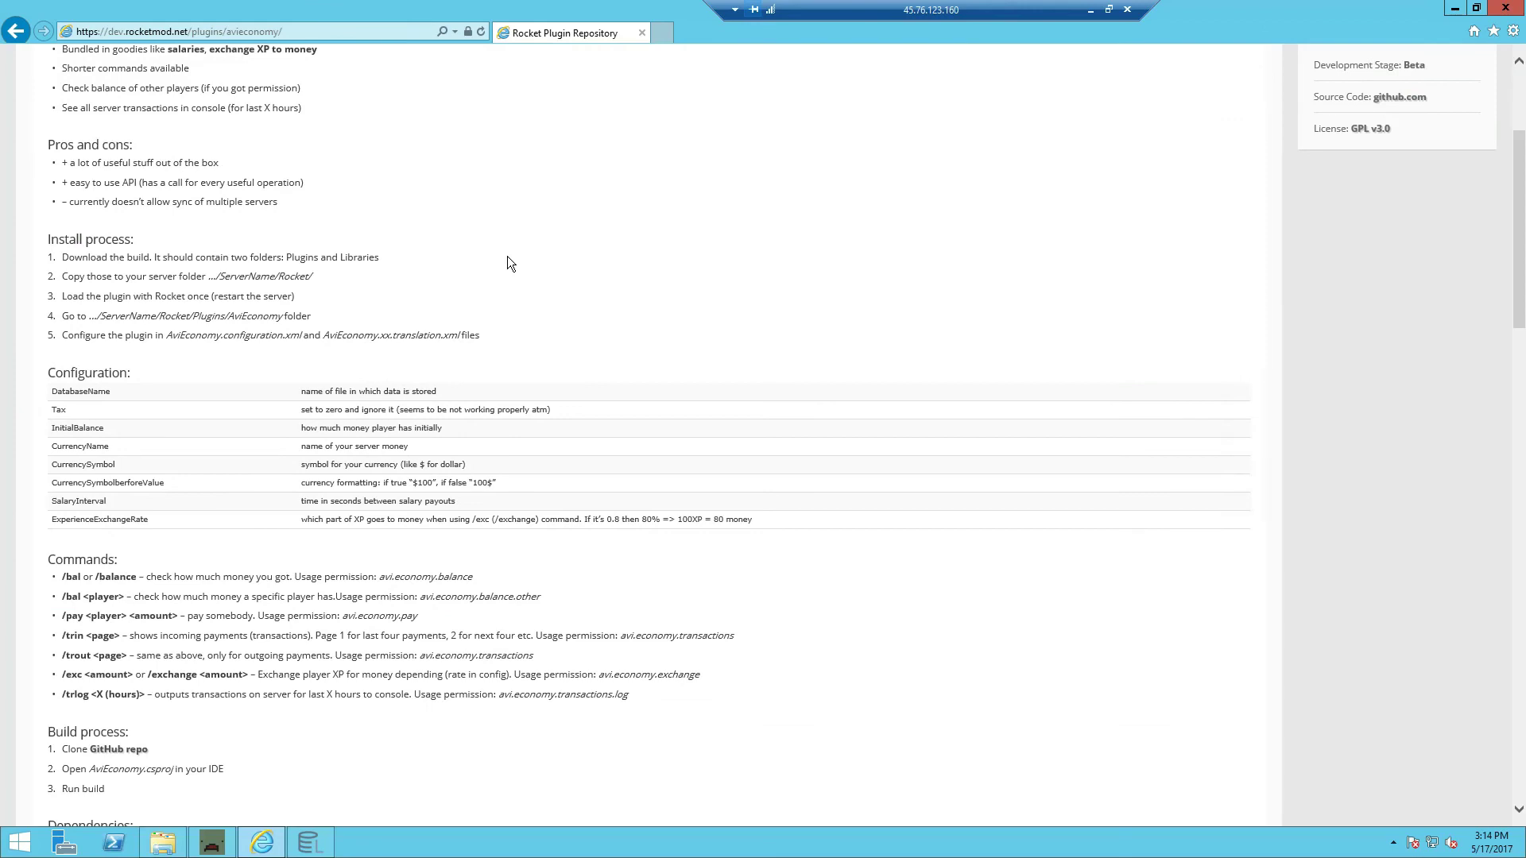
scroll(510, 263, down, 4)
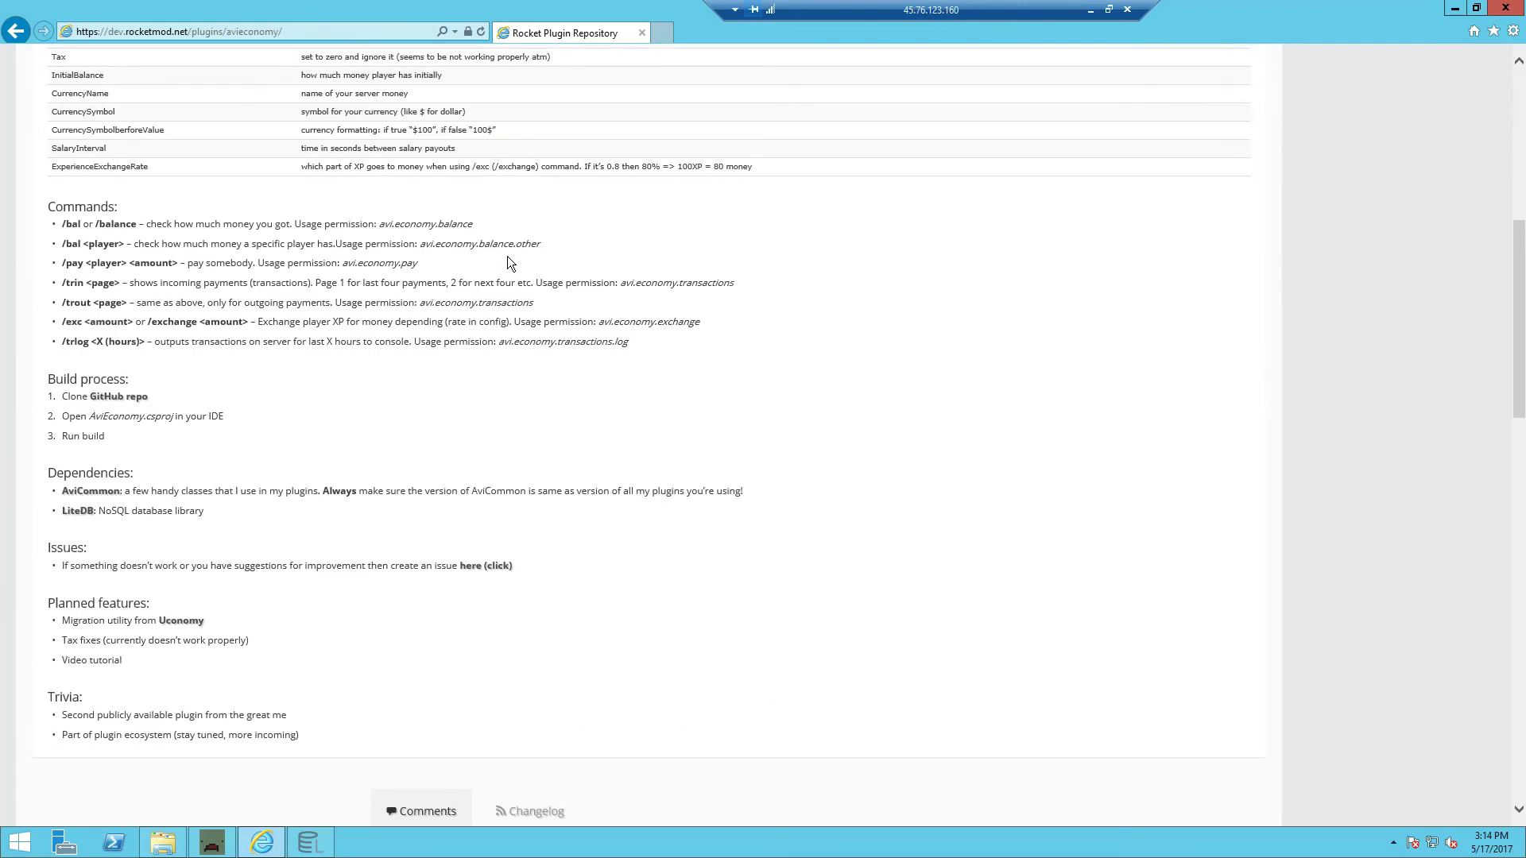